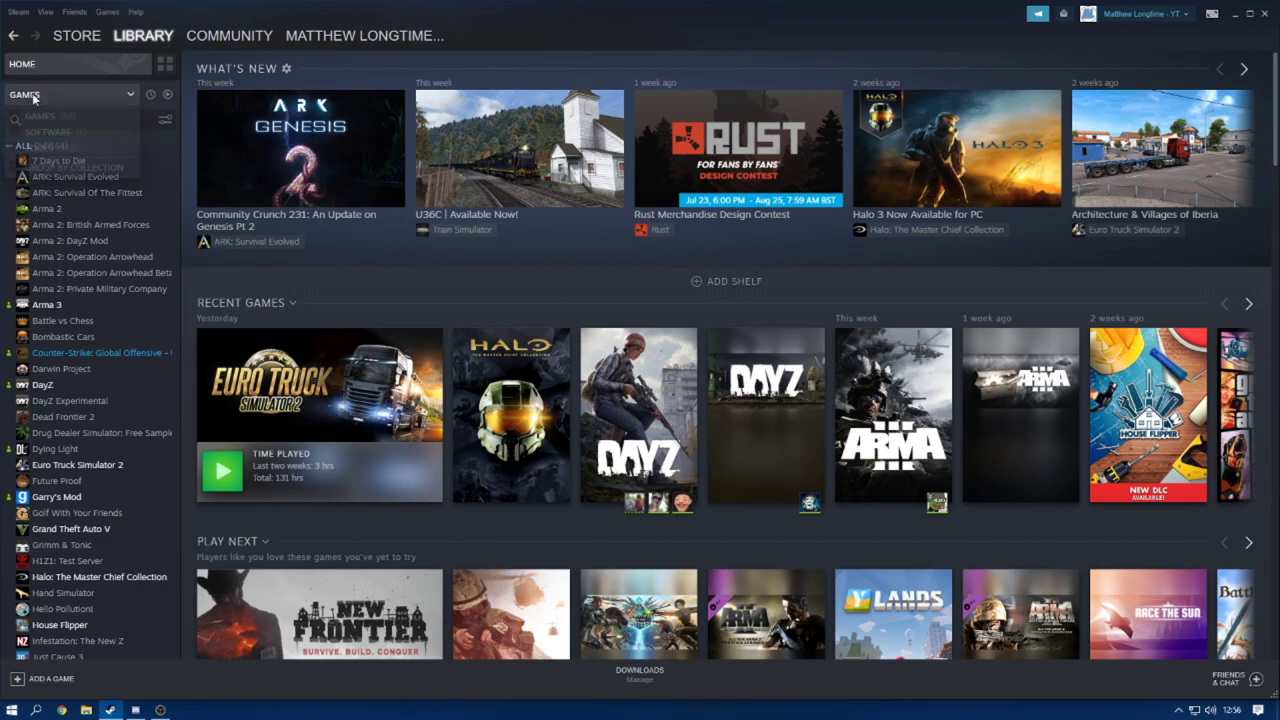
Include tools in the Steam library list, then launch DayZ Tools with the Play DayZ Tools option.
left_click(24, 149)
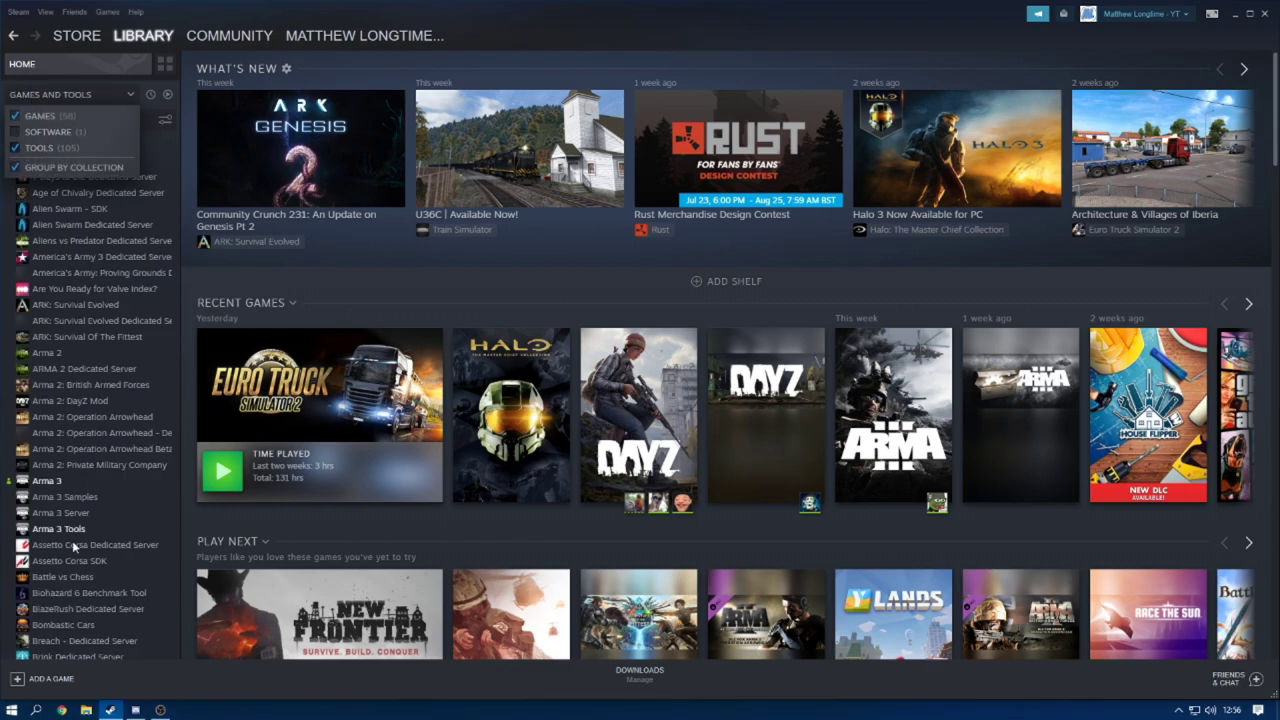
scroll(72, 540, "down", 5)
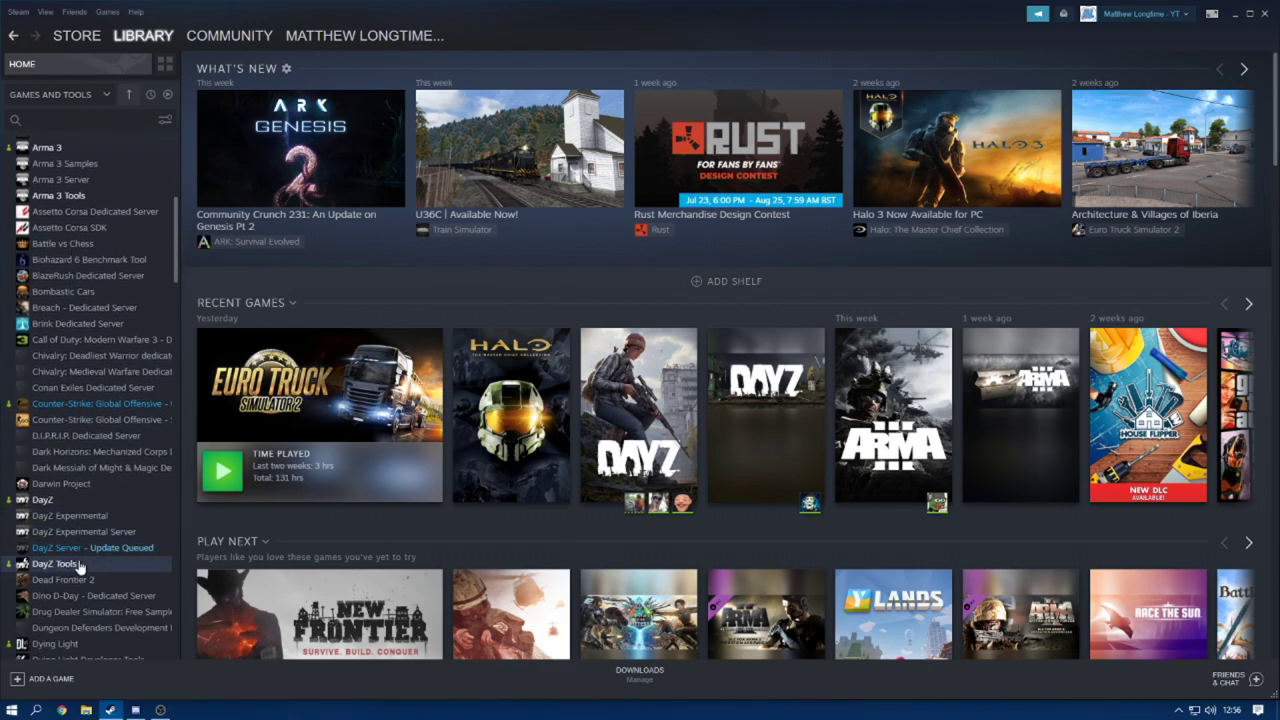
left_click(80, 565)
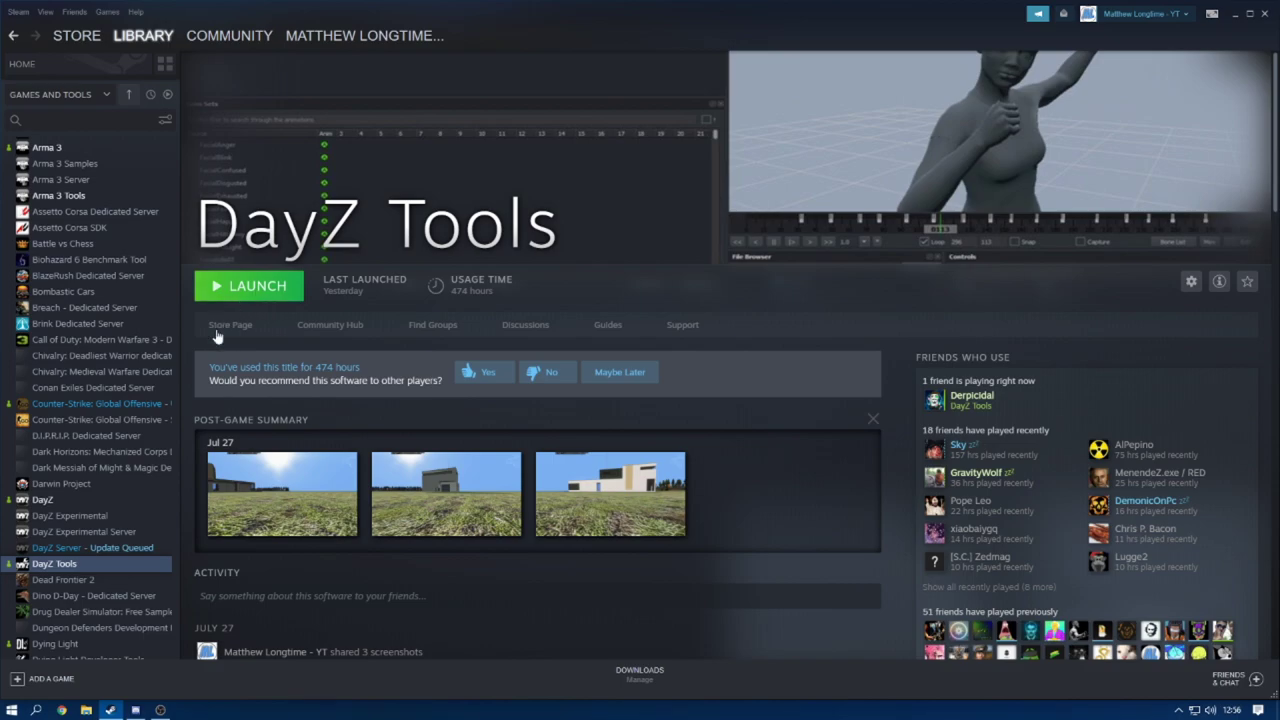
left_click(262, 288)
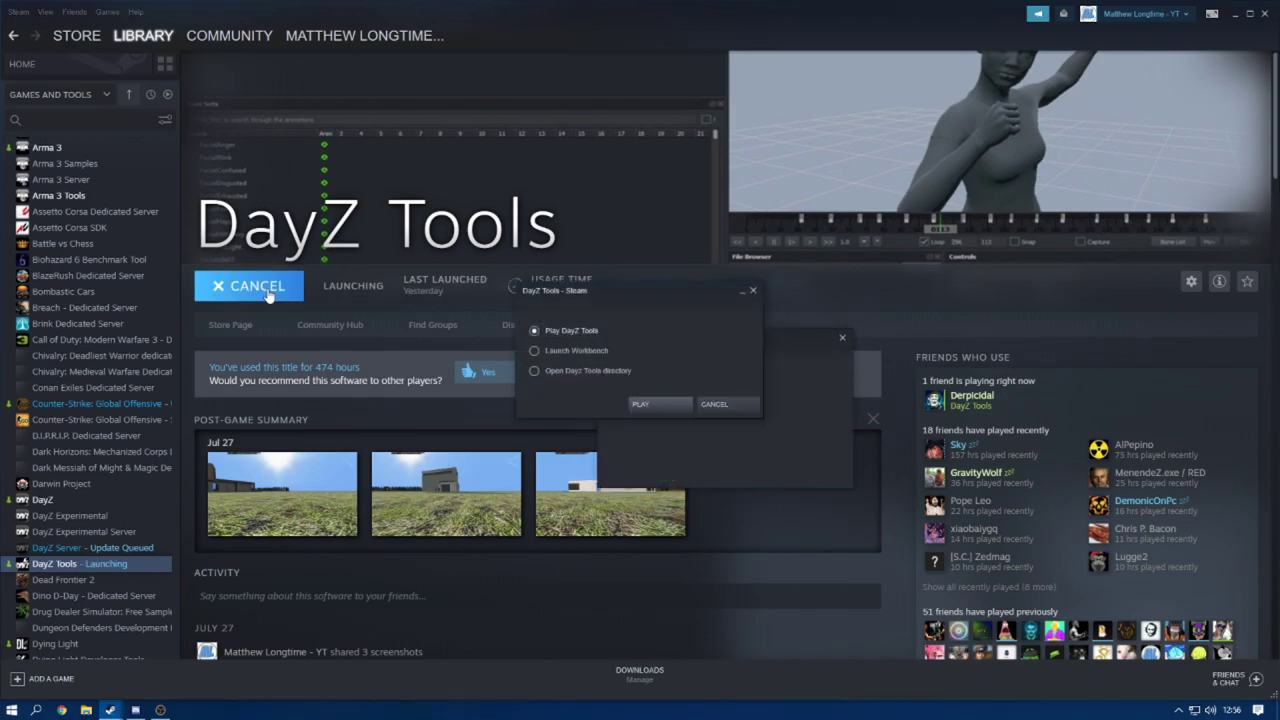
left_click(640, 404)
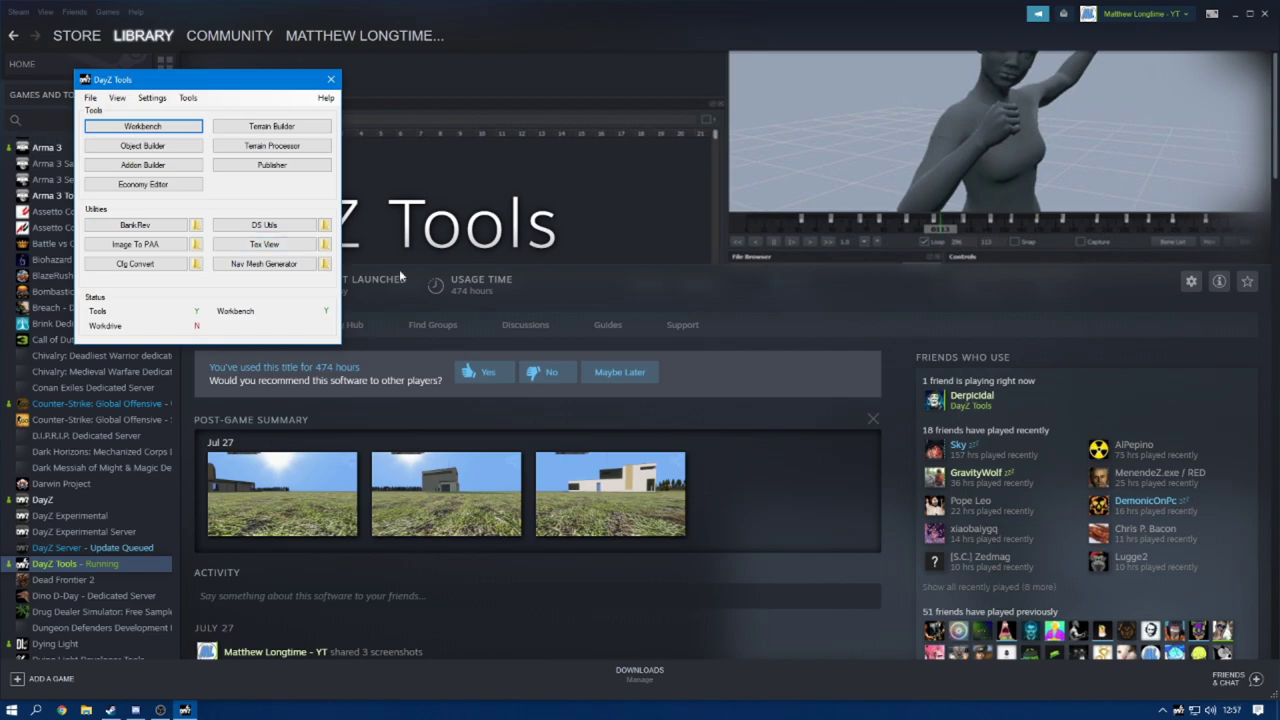
left_click(189, 97)
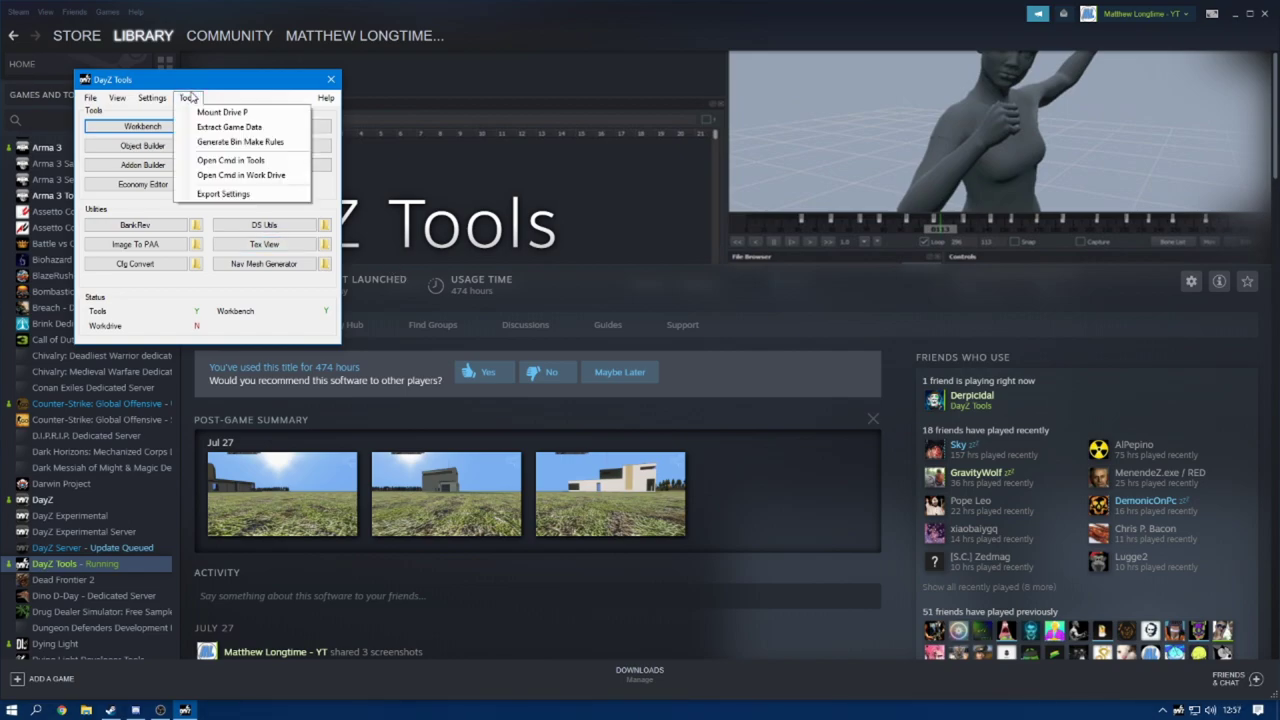
left_click(243, 126)
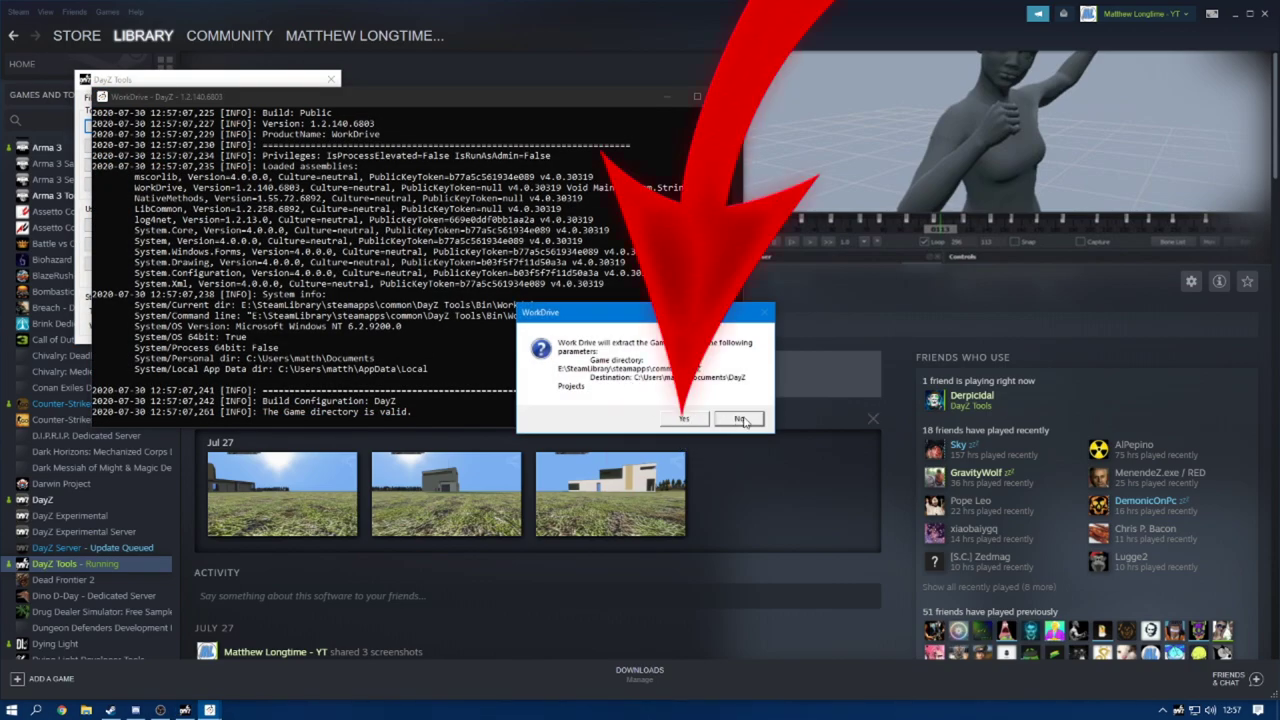
left_click(740, 419)
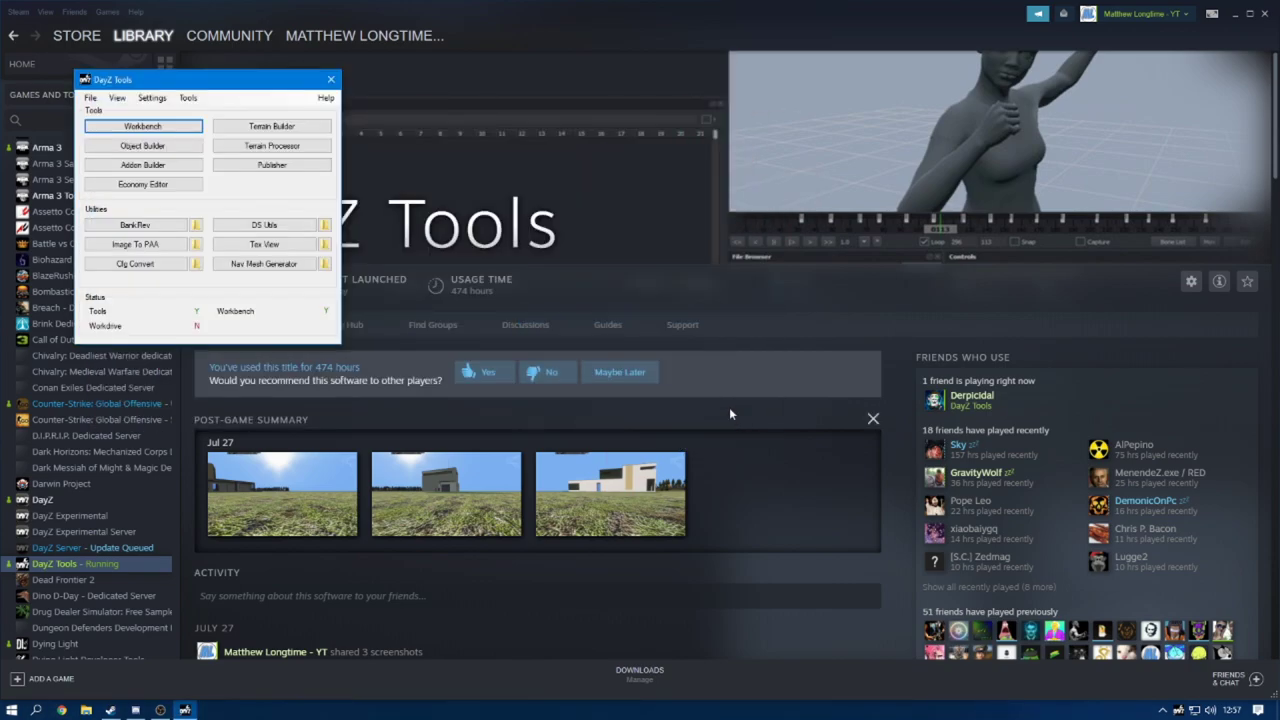
Mount the P drive from DayZ Tools and close the Steam window.
left_click(196, 99)
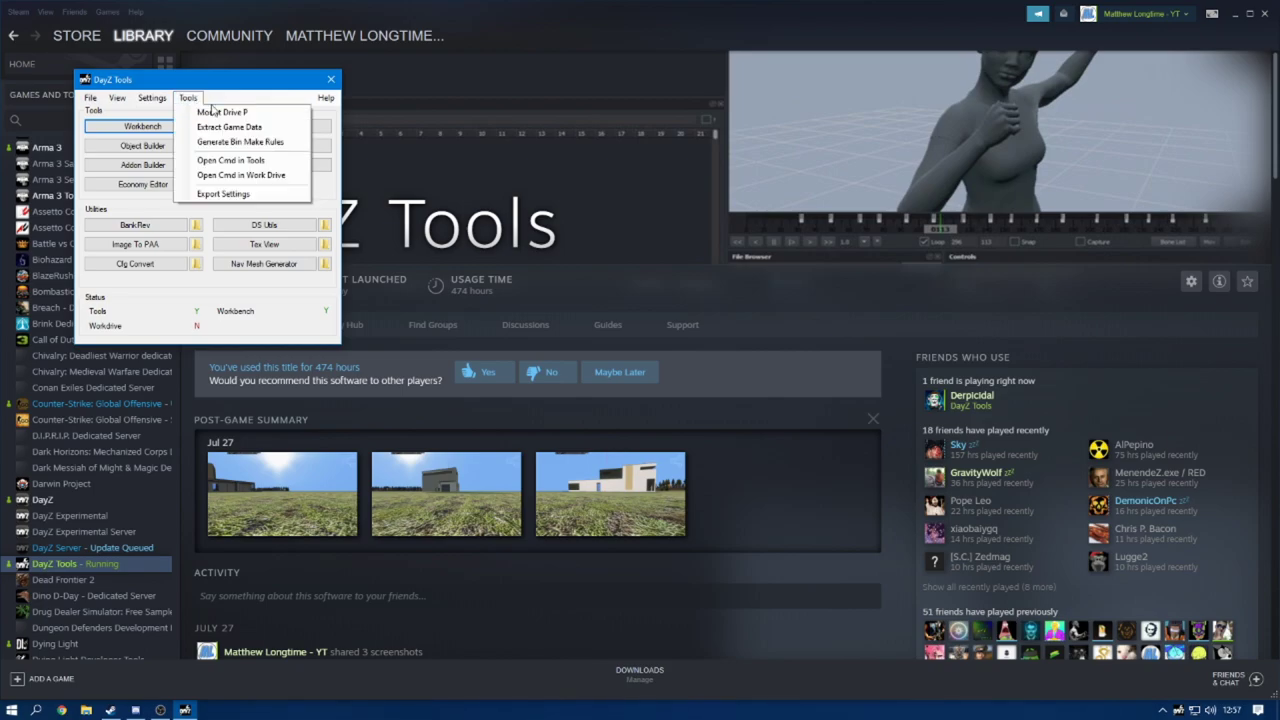
left_click(229, 114)
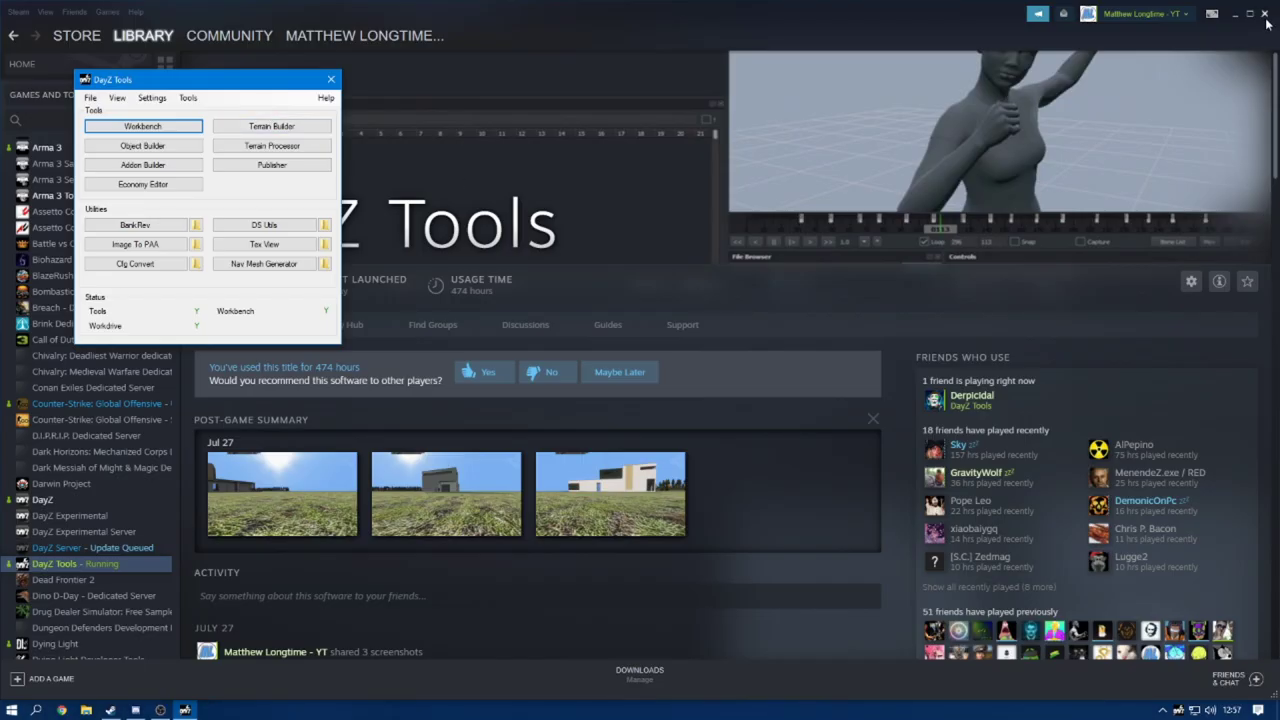
left_click(1265, 16)
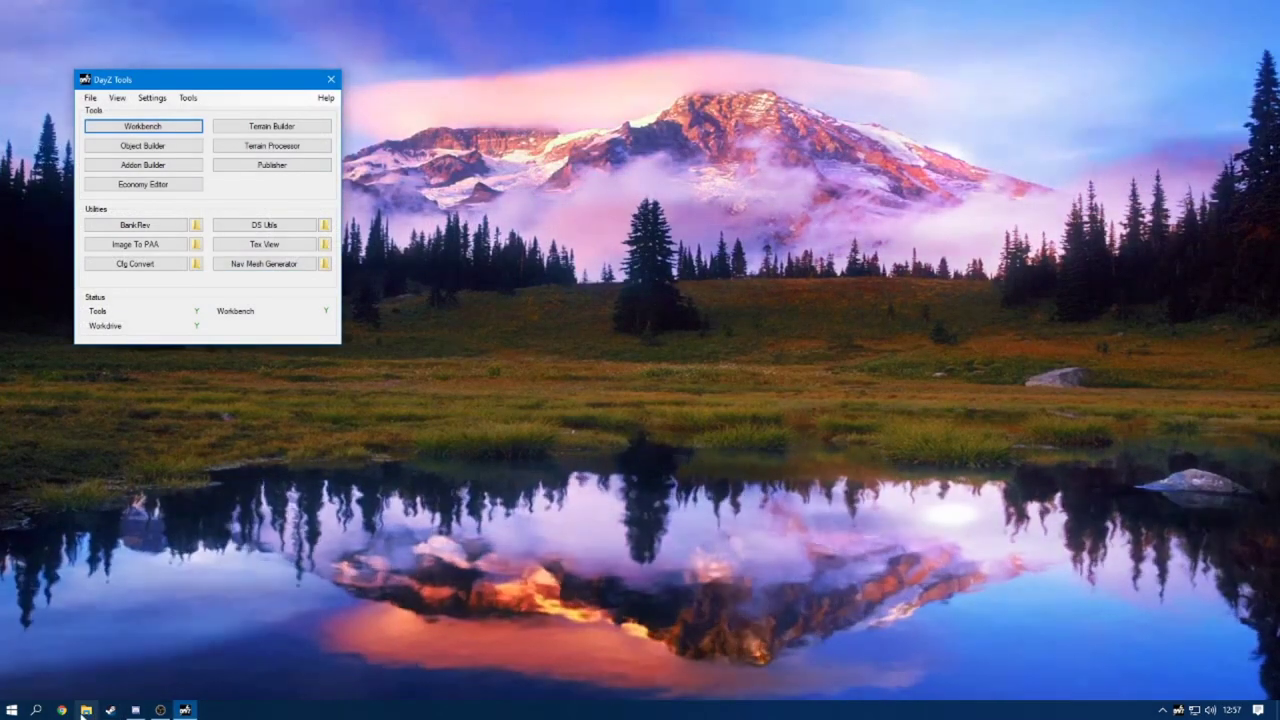
Switch to File Explorer and open the data folder inside ml_billboard_new on the P: drive.
left_click(85, 711)
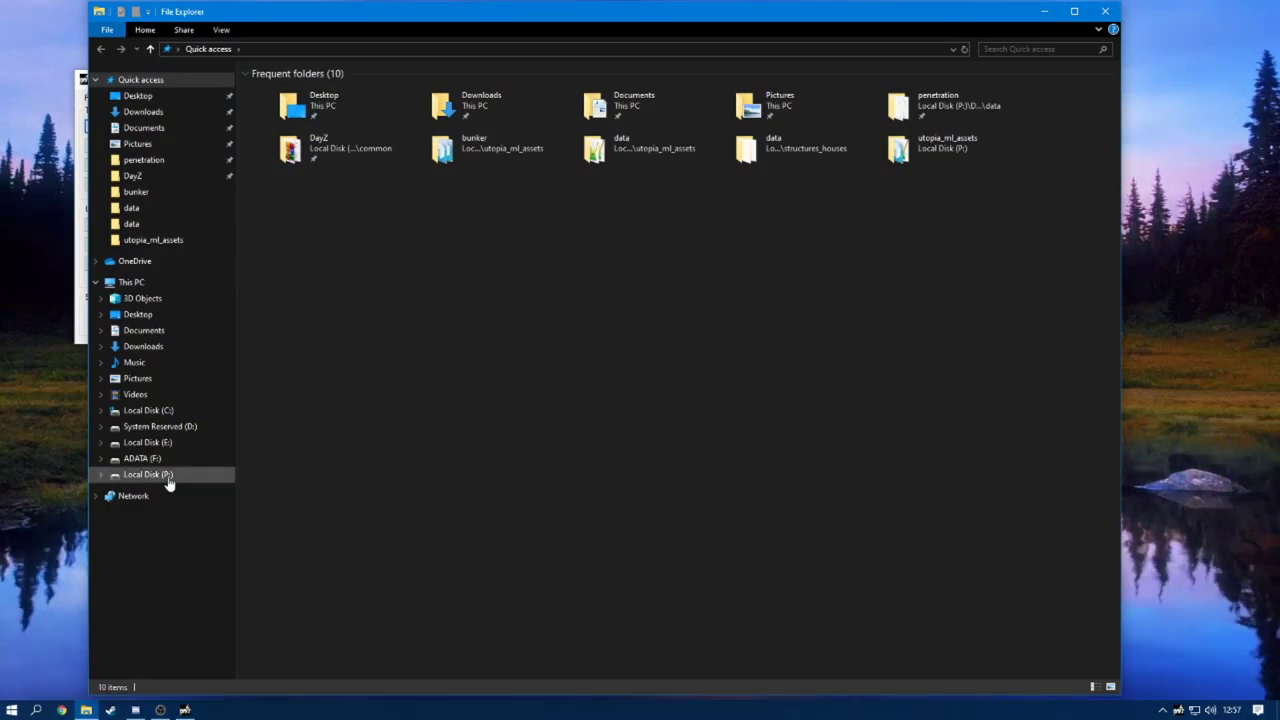
left_click(150, 474)
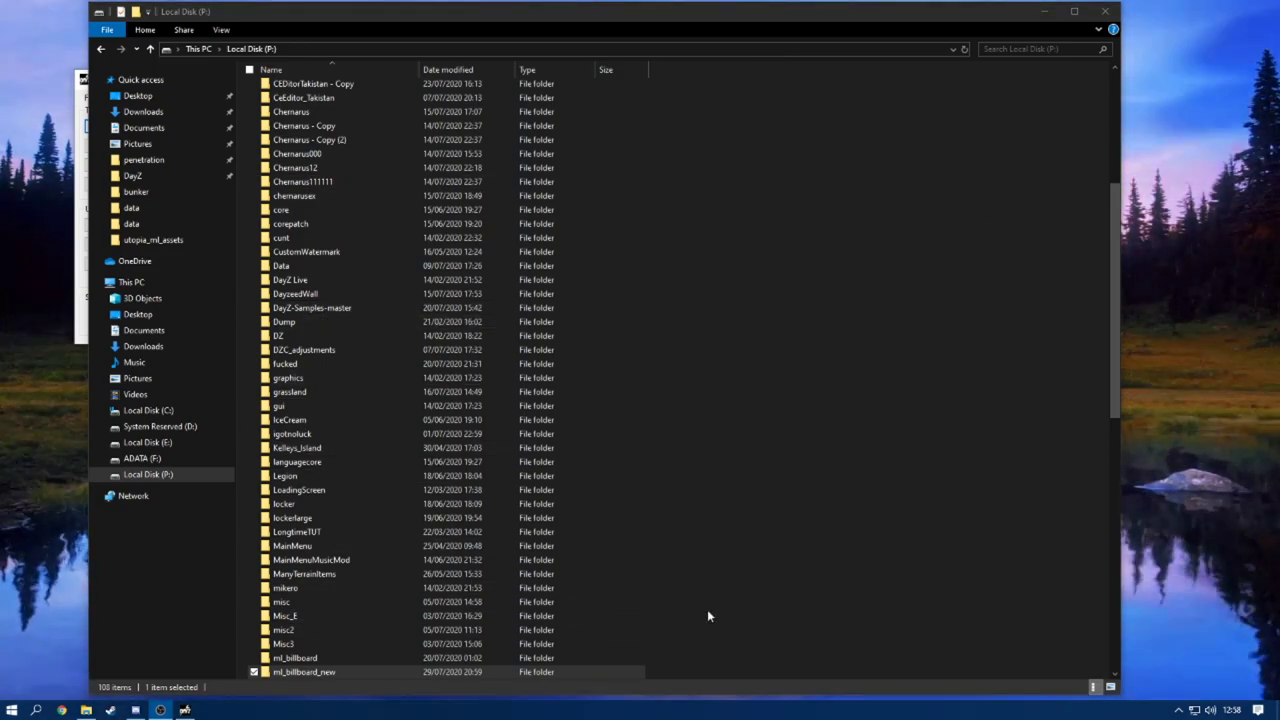
scroll(730, 580, "down", 2)
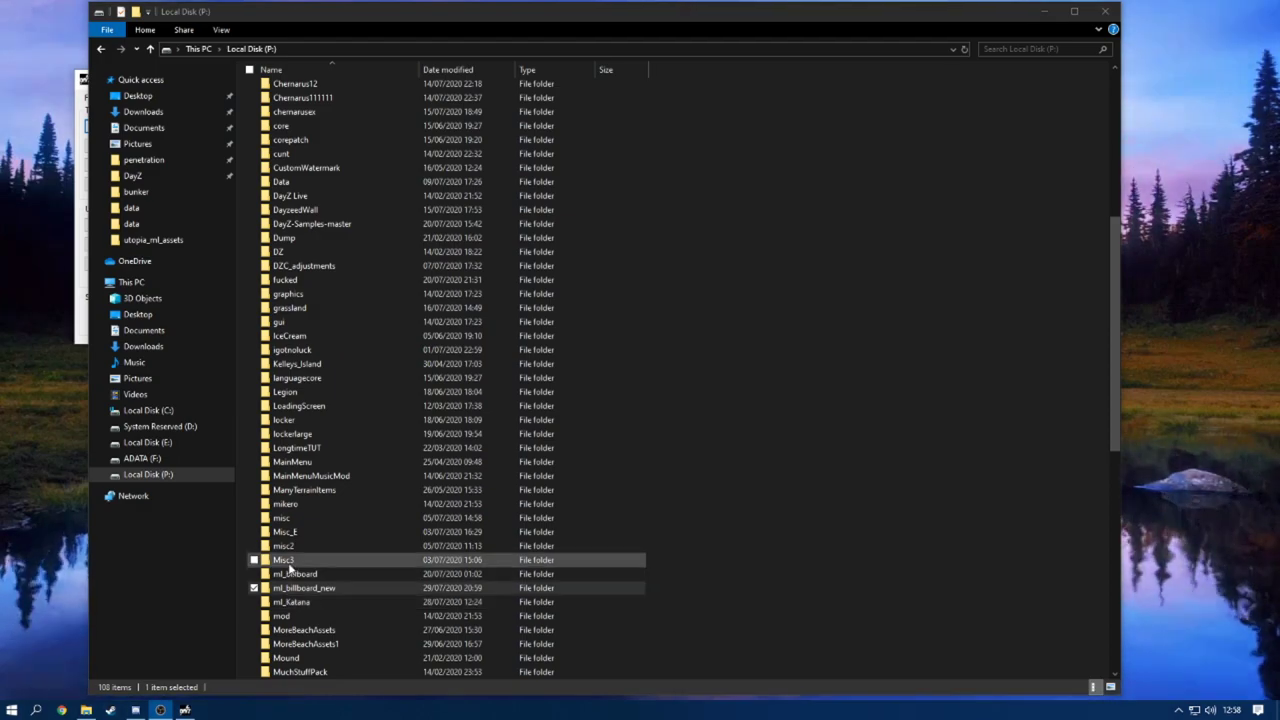
double_click(323, 597)
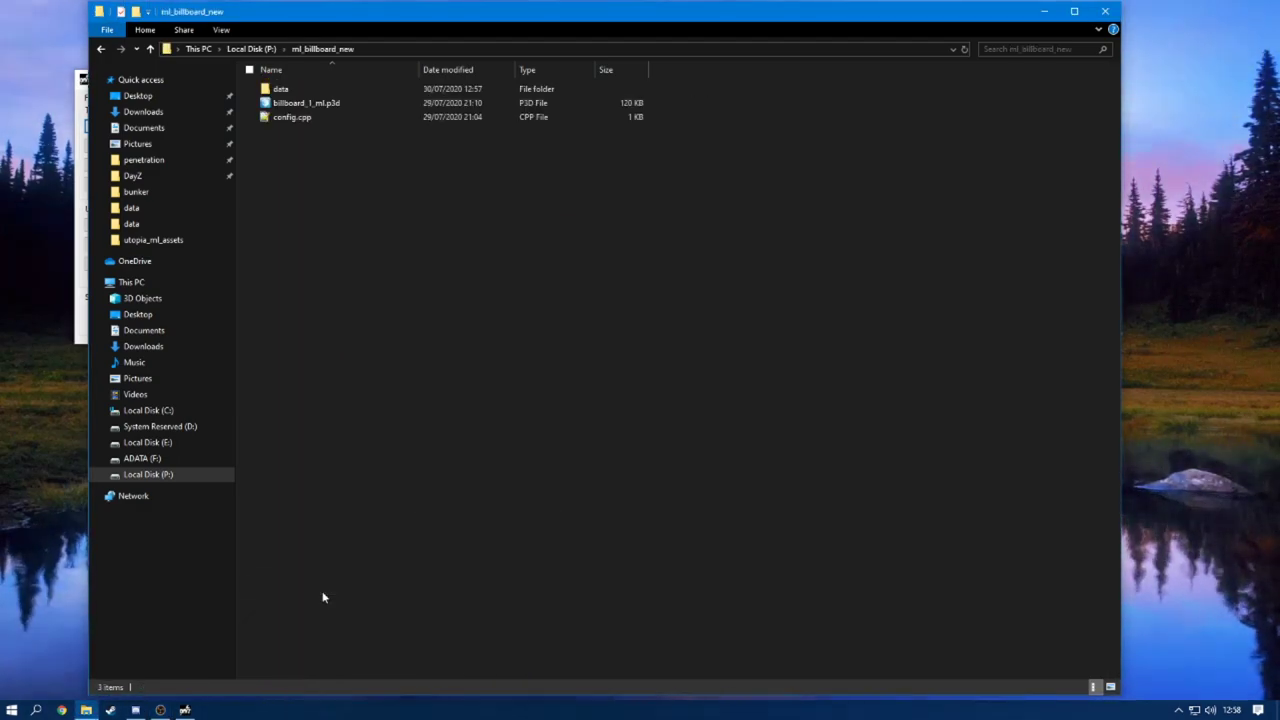
double_click(315, 93)
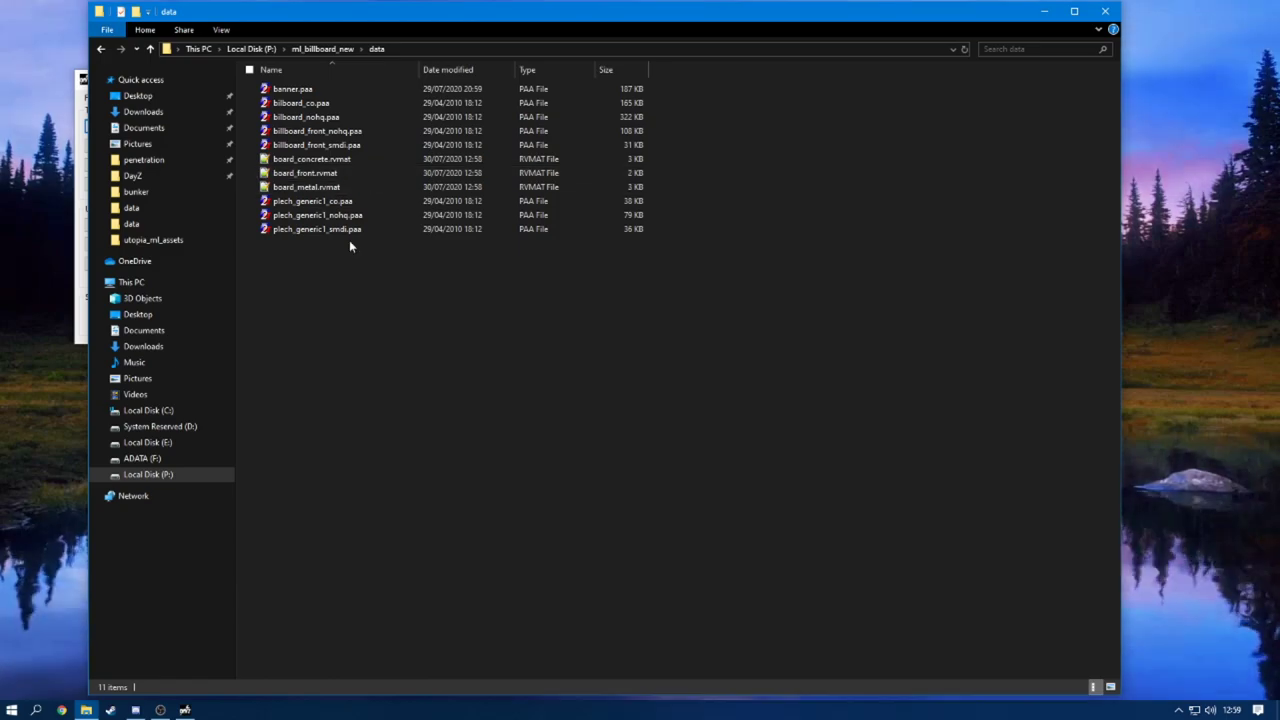
Launch Tex View from DayZ Tools and load banner.paa from the data folder into it.
left_click(78, 325)
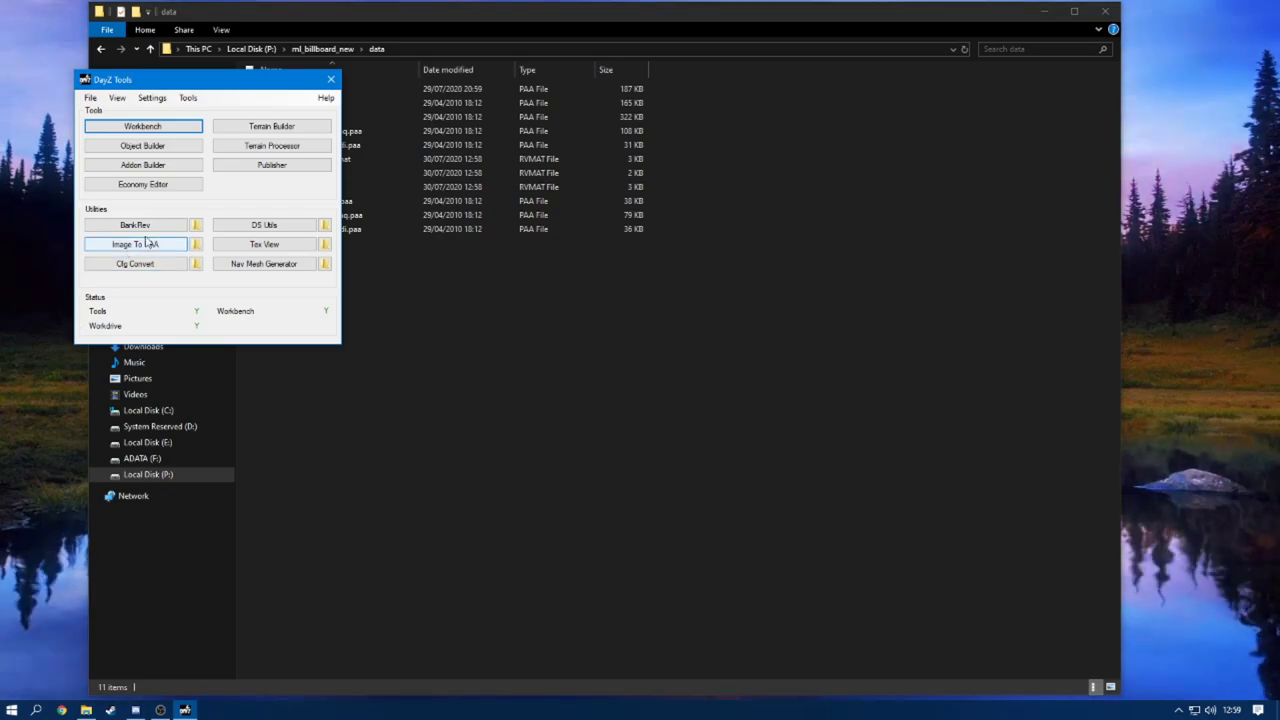
left_click(280, 249)
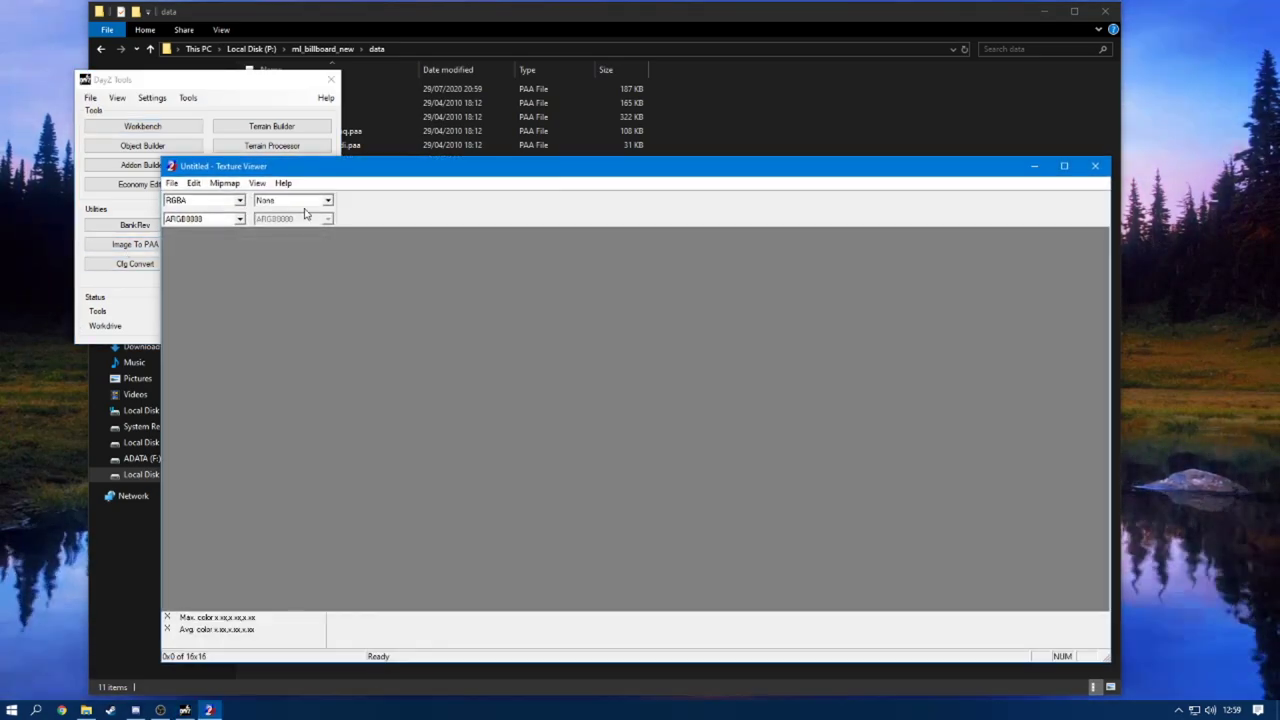
left_click(483, 8)
left_click_drag(483, 8, 999, 116)
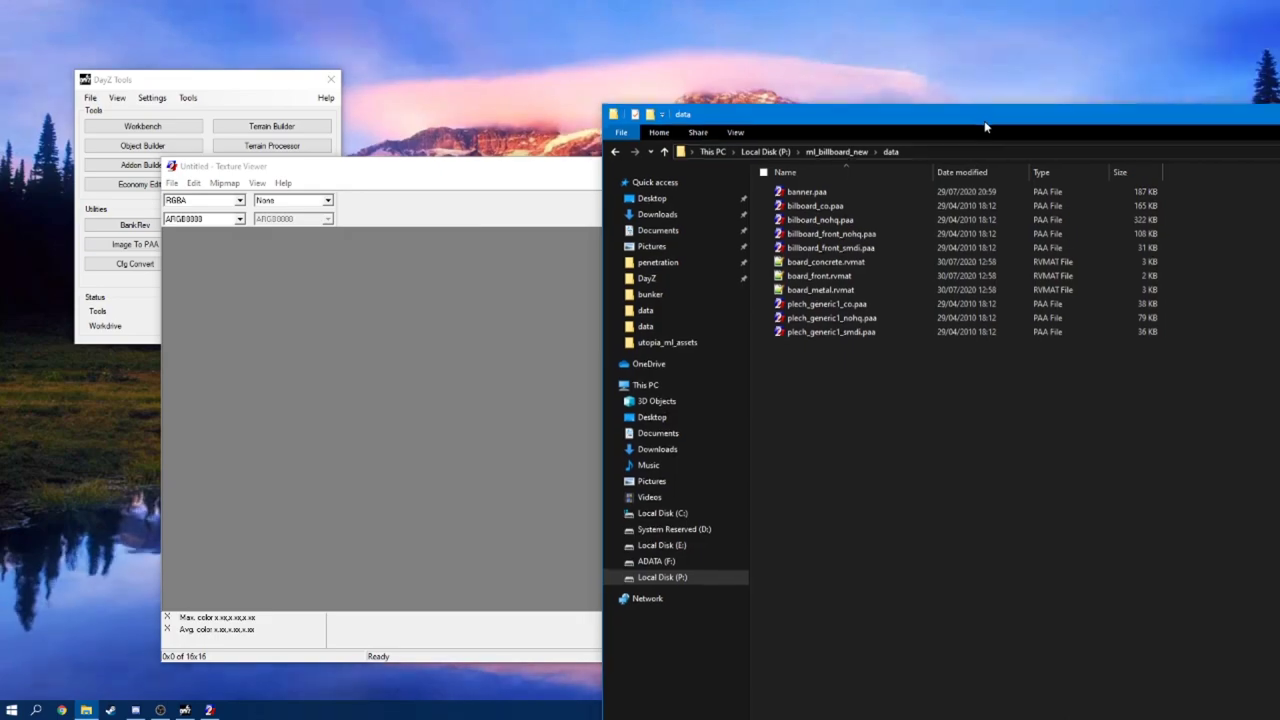
left_click_drag(814, 195, 428, 377)
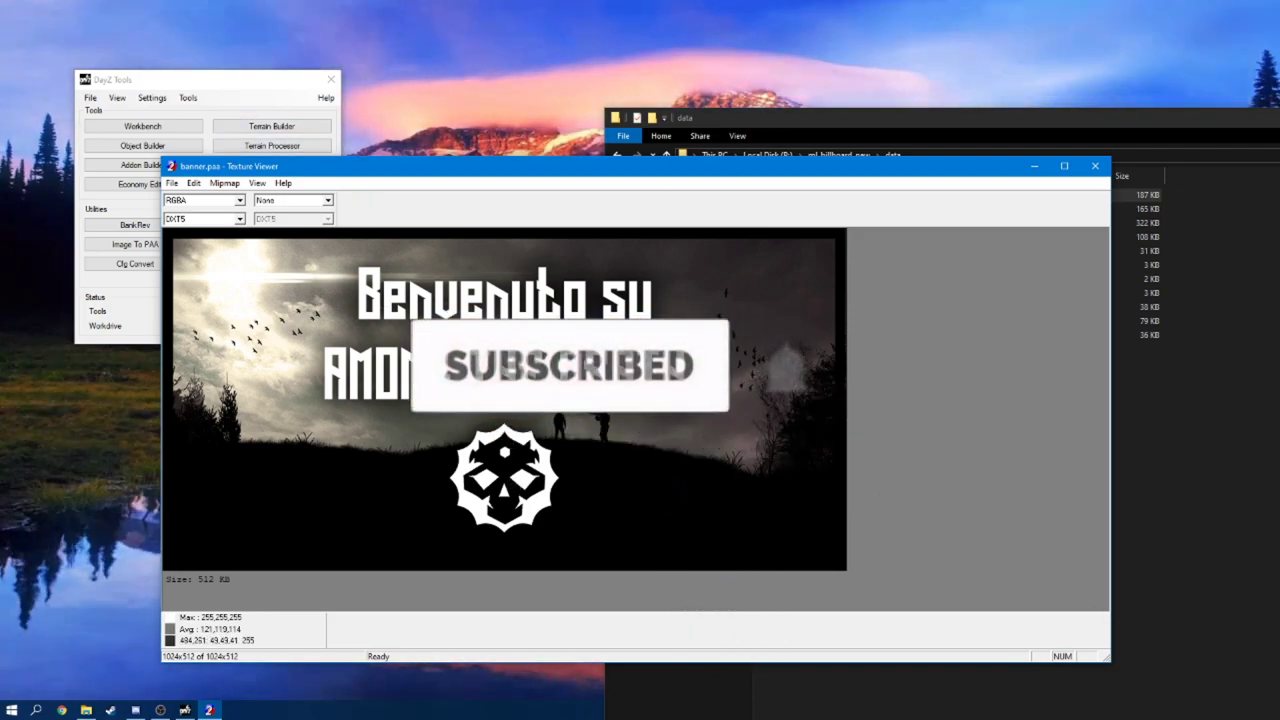
Save the banner texture as banner.png in the data folder and close Texture Viewer.
left_click(172, 184)
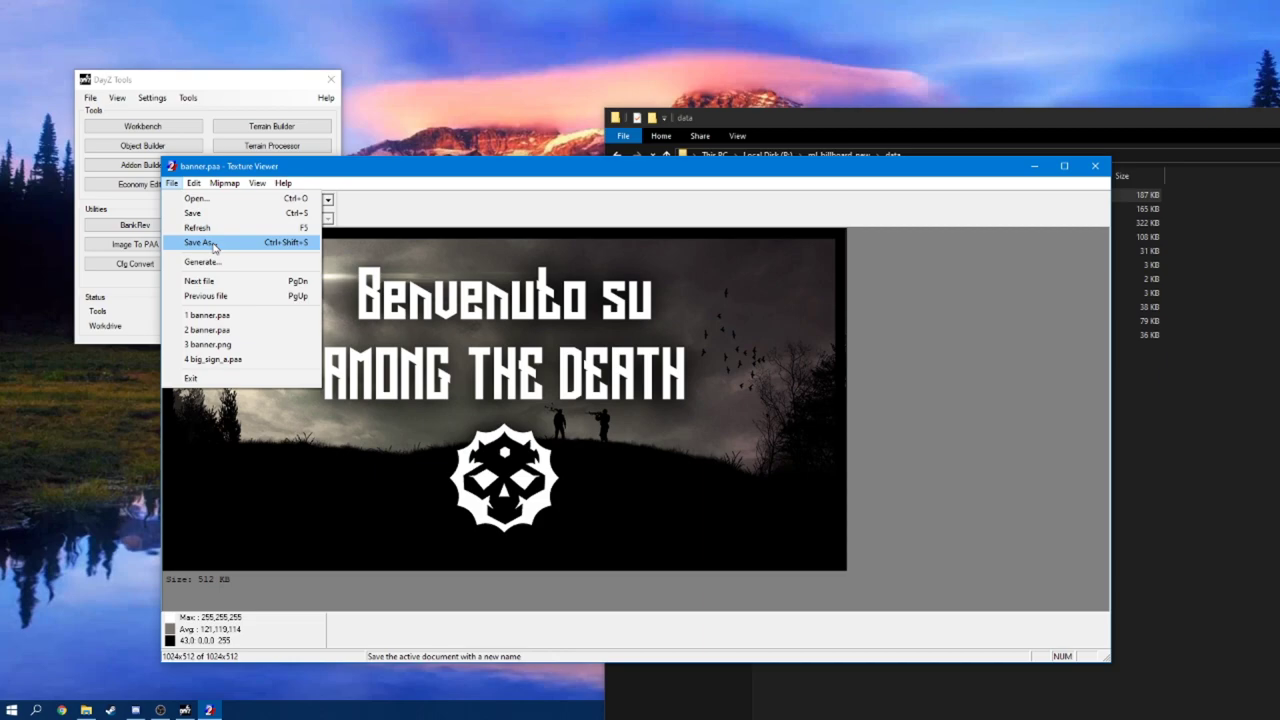
left_click(200, 246)
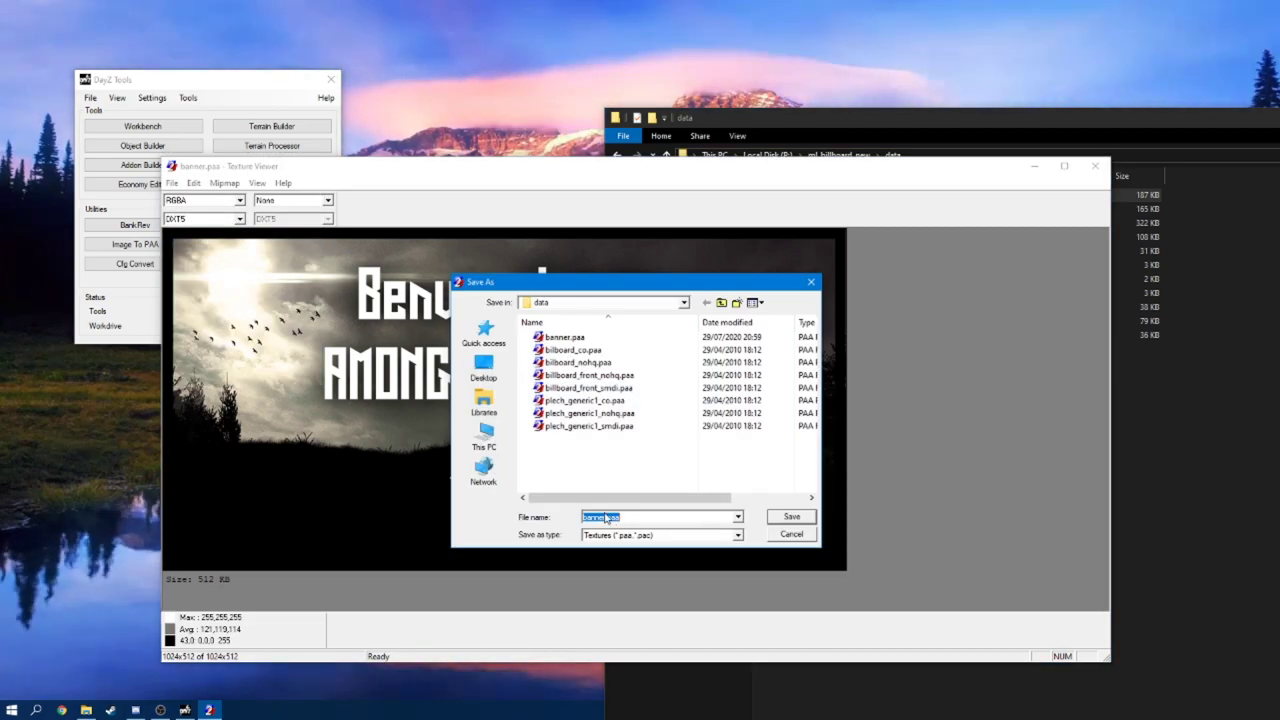
left_click(629, 517)
key("BackSpace")
key("BackSpace")
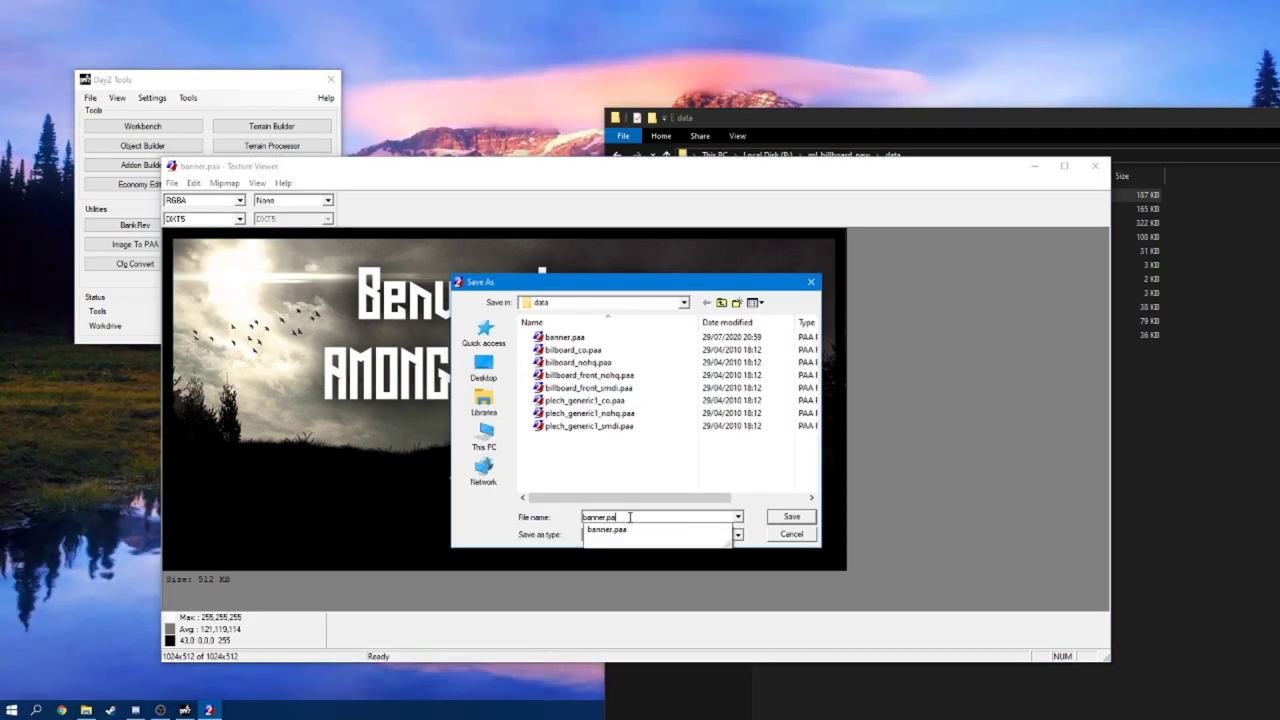
type("ng")
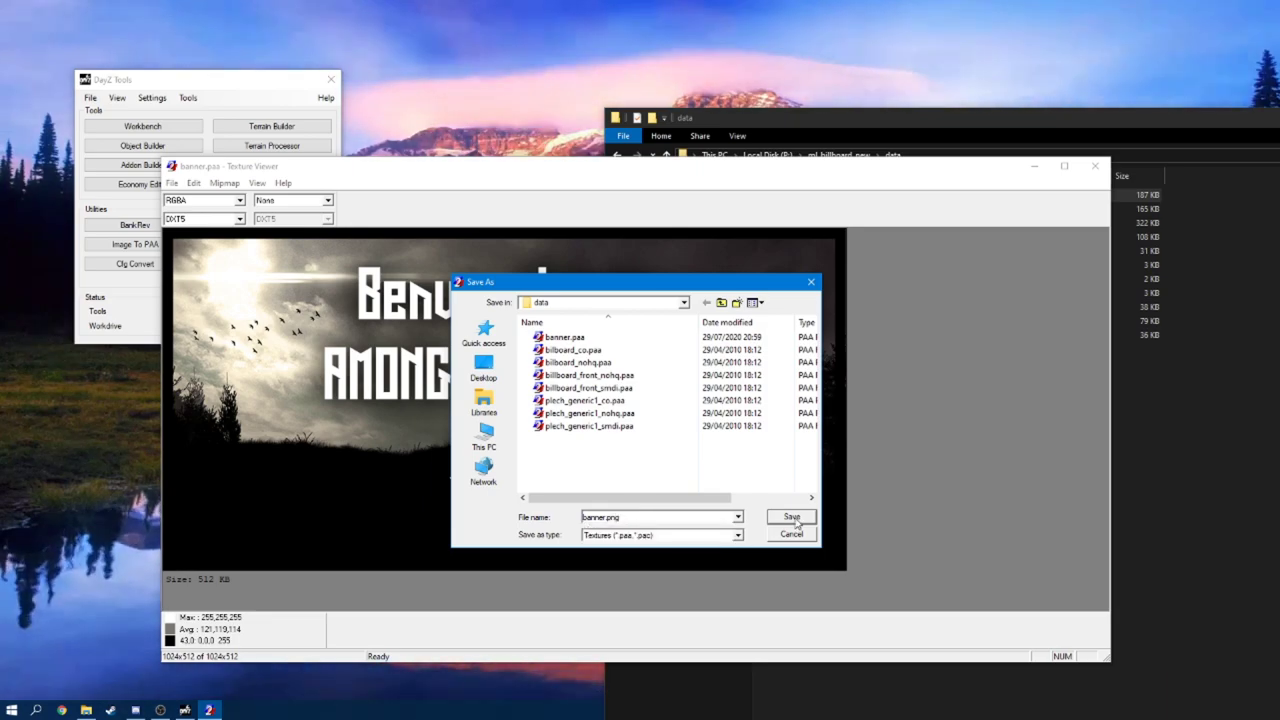
key("Return")
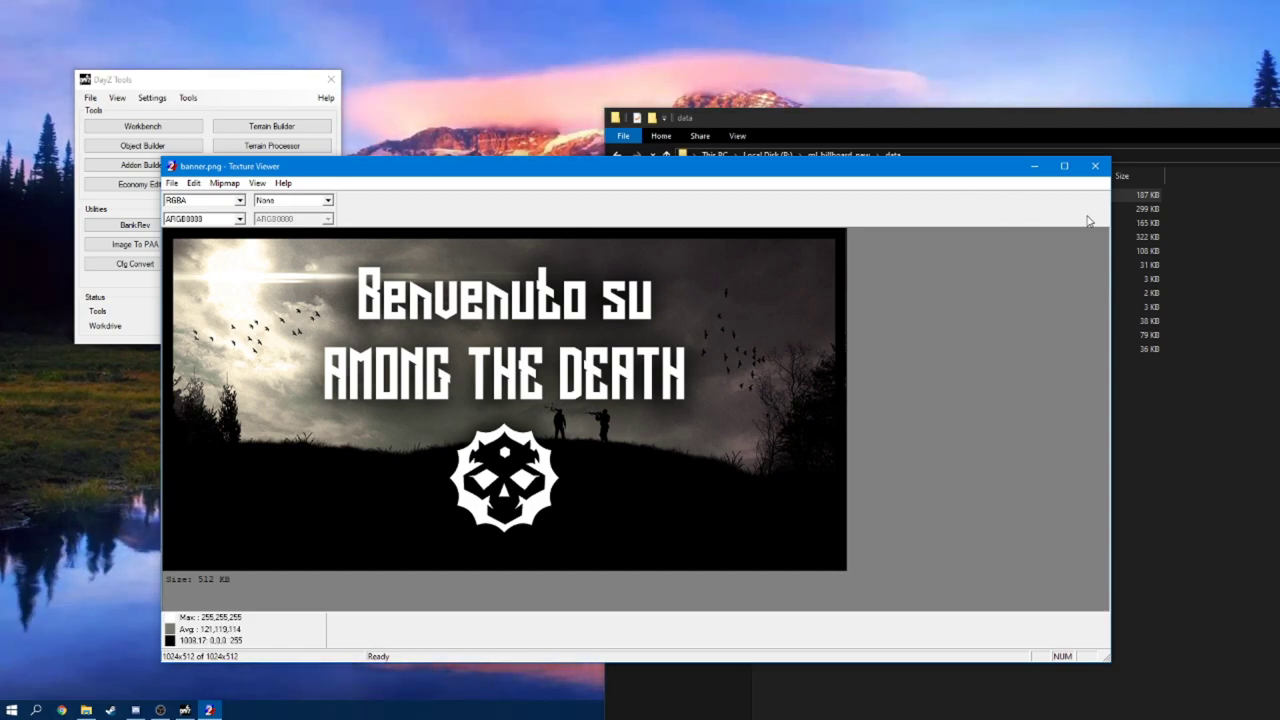
left_click(1095, 166)
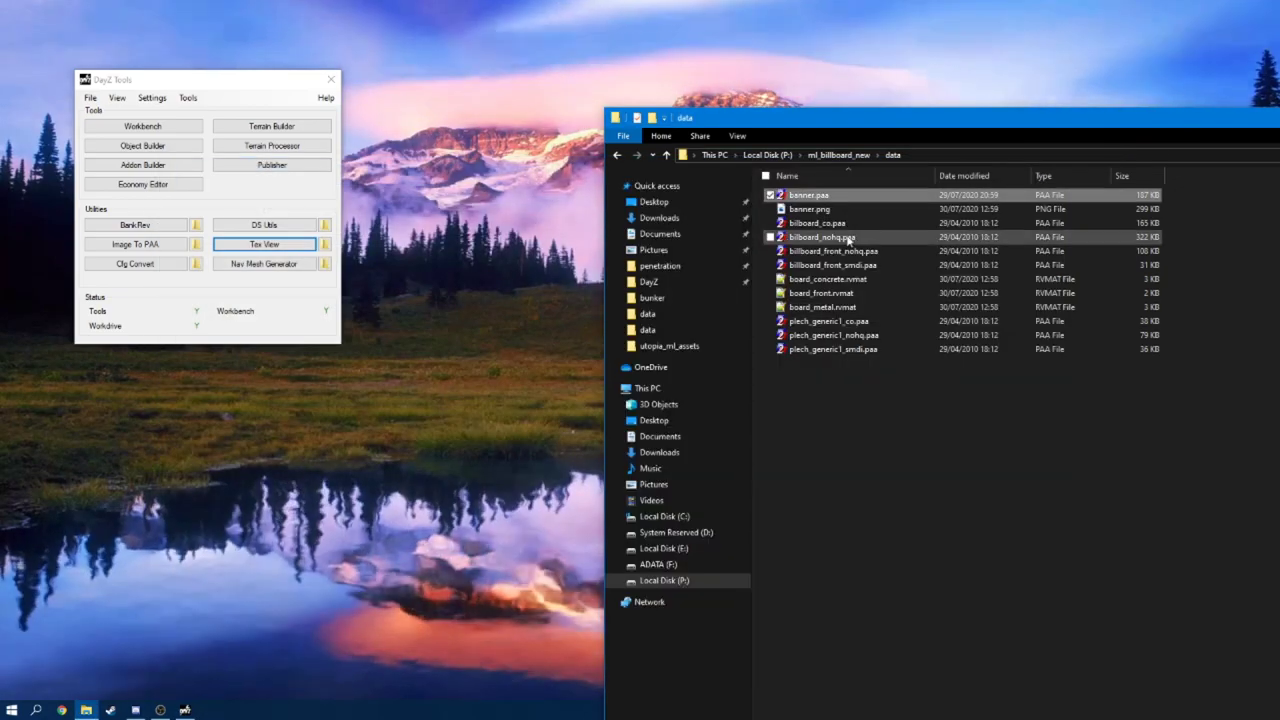
Switch to Photoshop and open banner.png from the ml_billboard_new data folder on the P: drive.
left_click(790, 209)
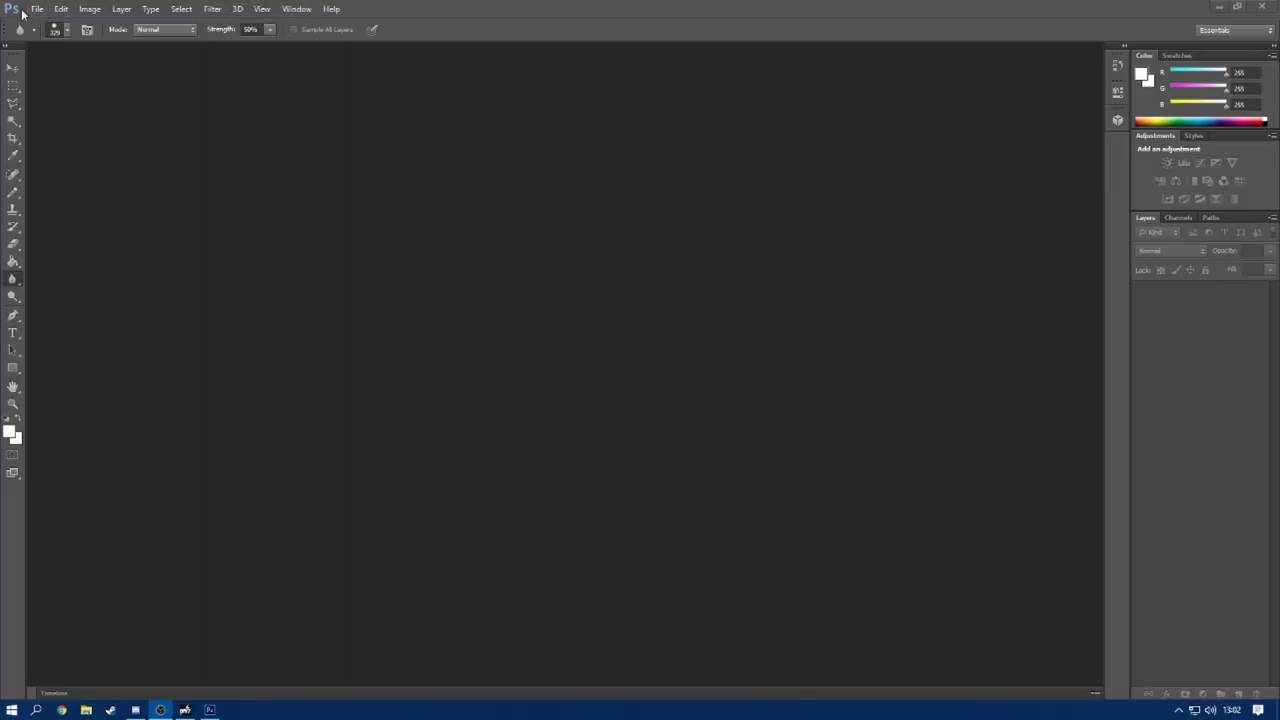
left_click(34, 9)
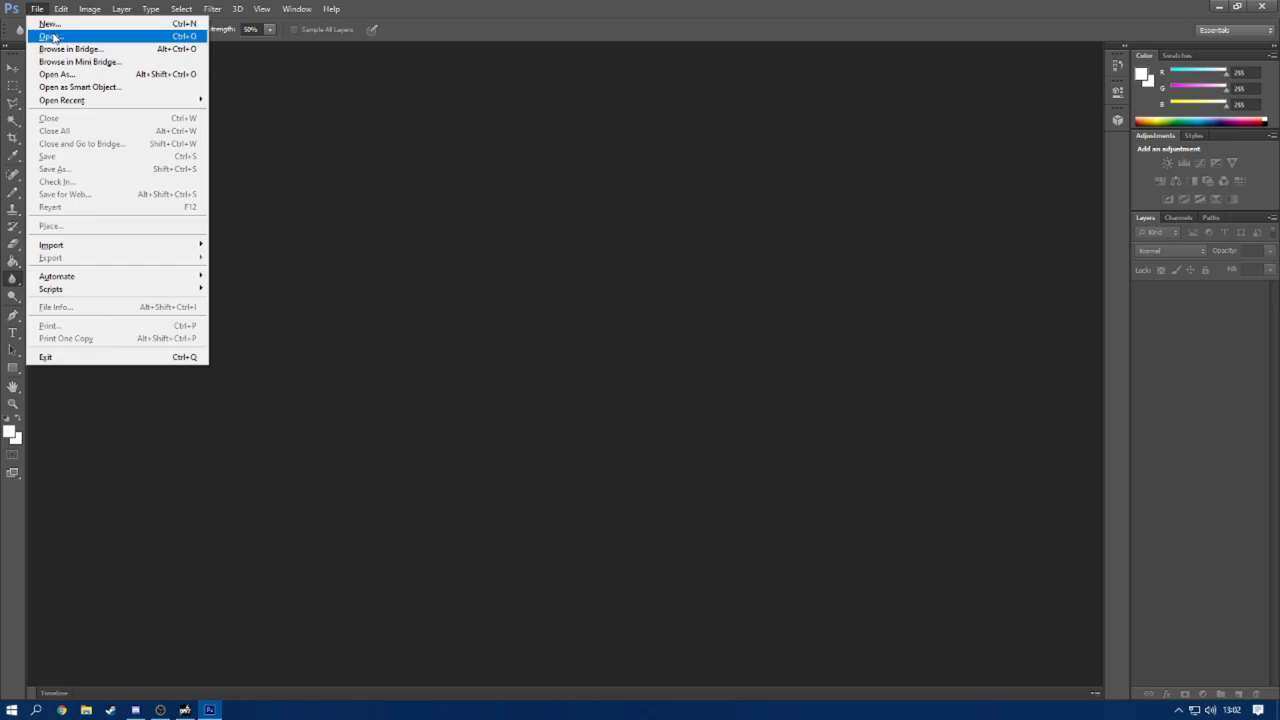
left_click(51, 36)
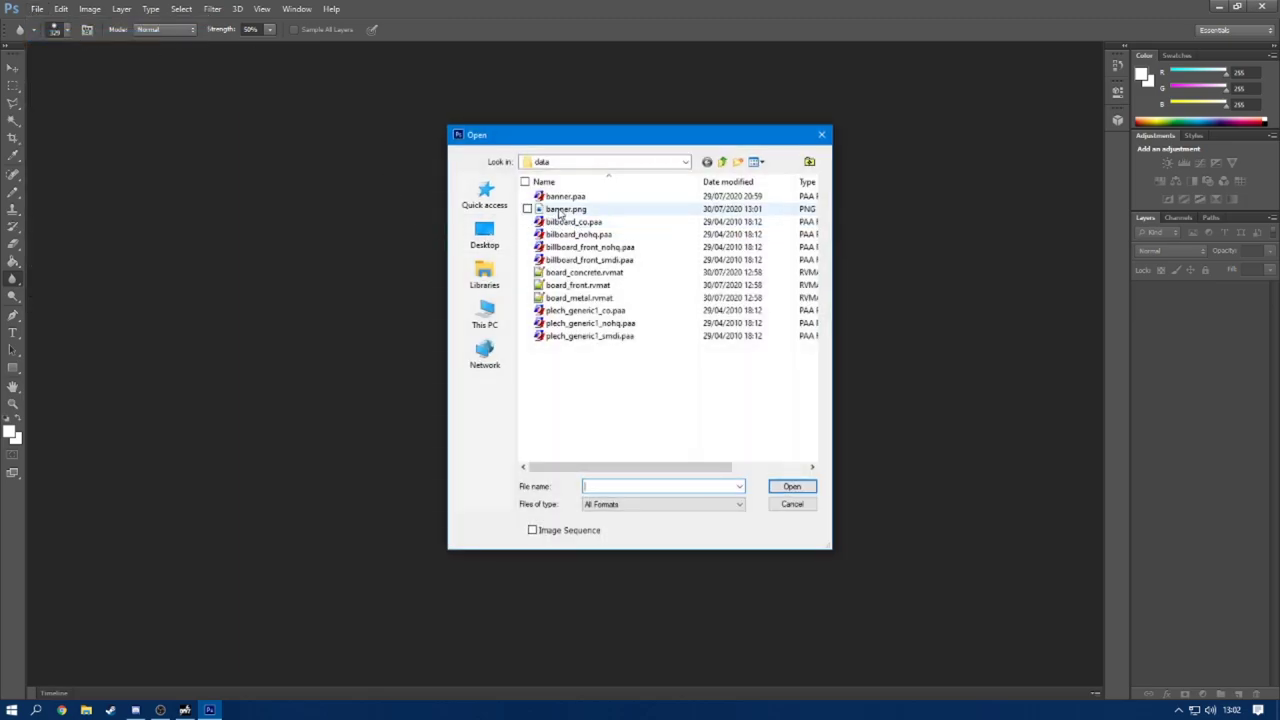
left_click(486, 318)
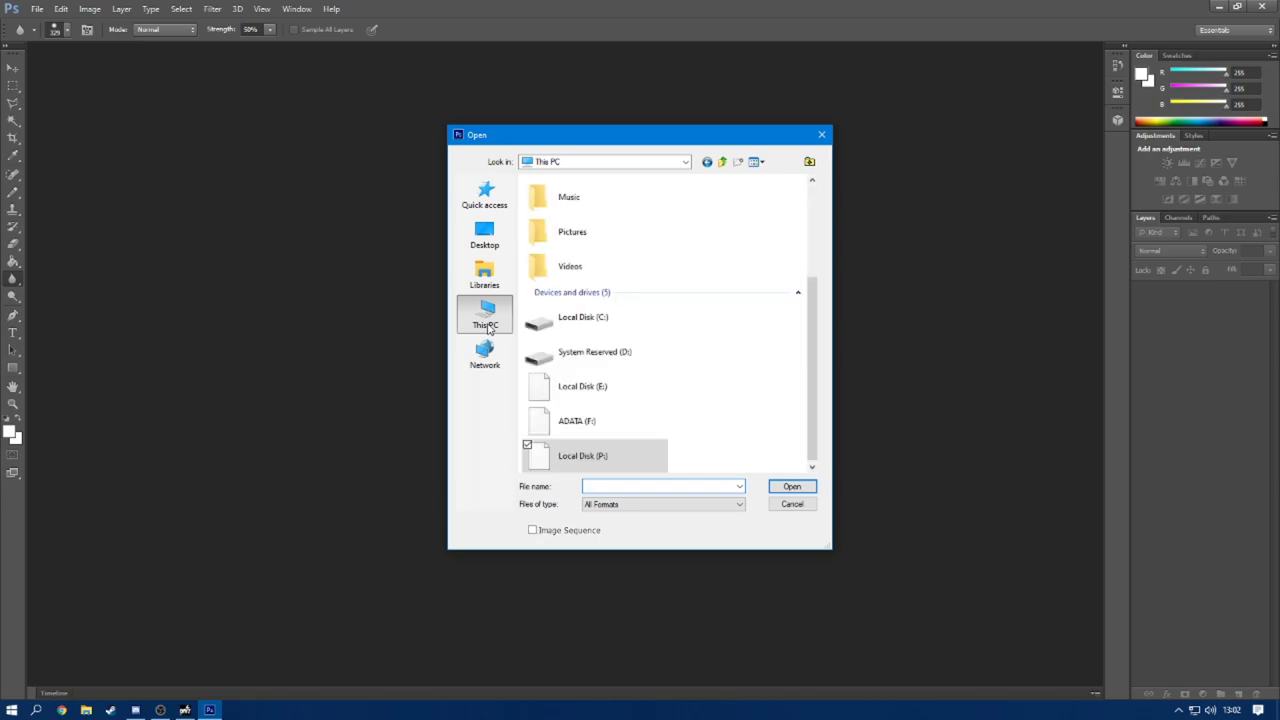
double_click(610, 452)
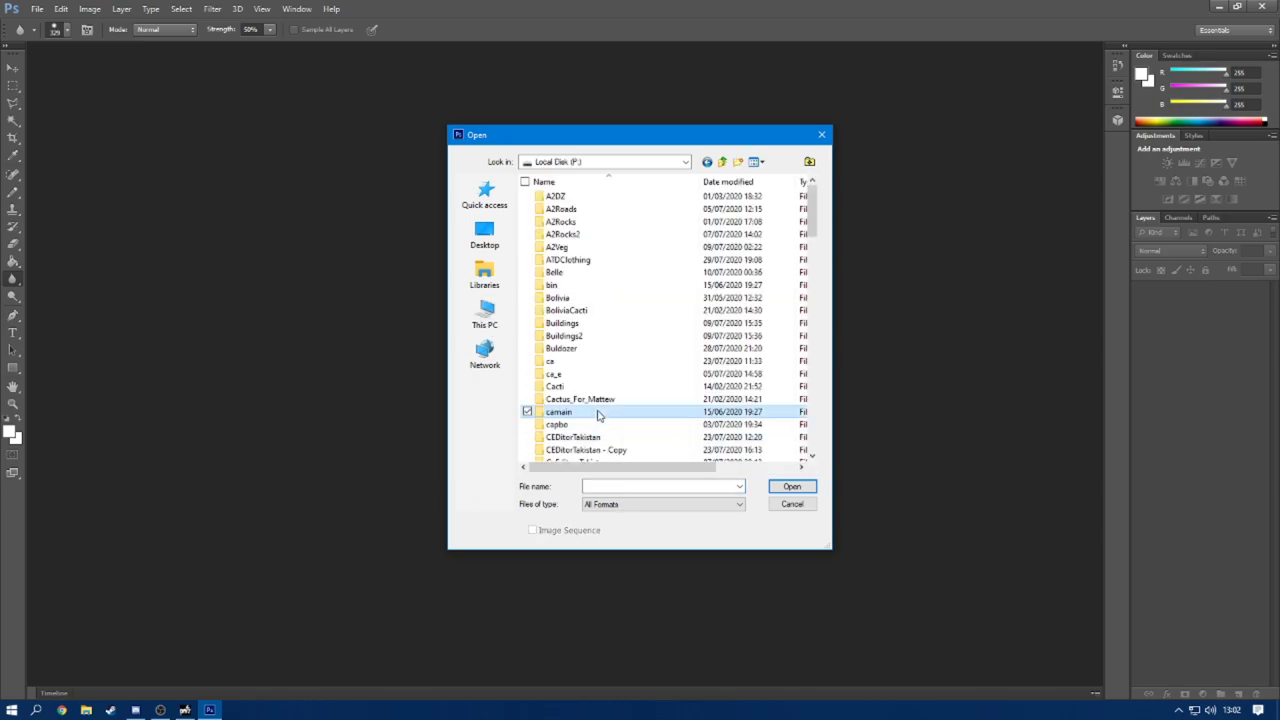
key("m")
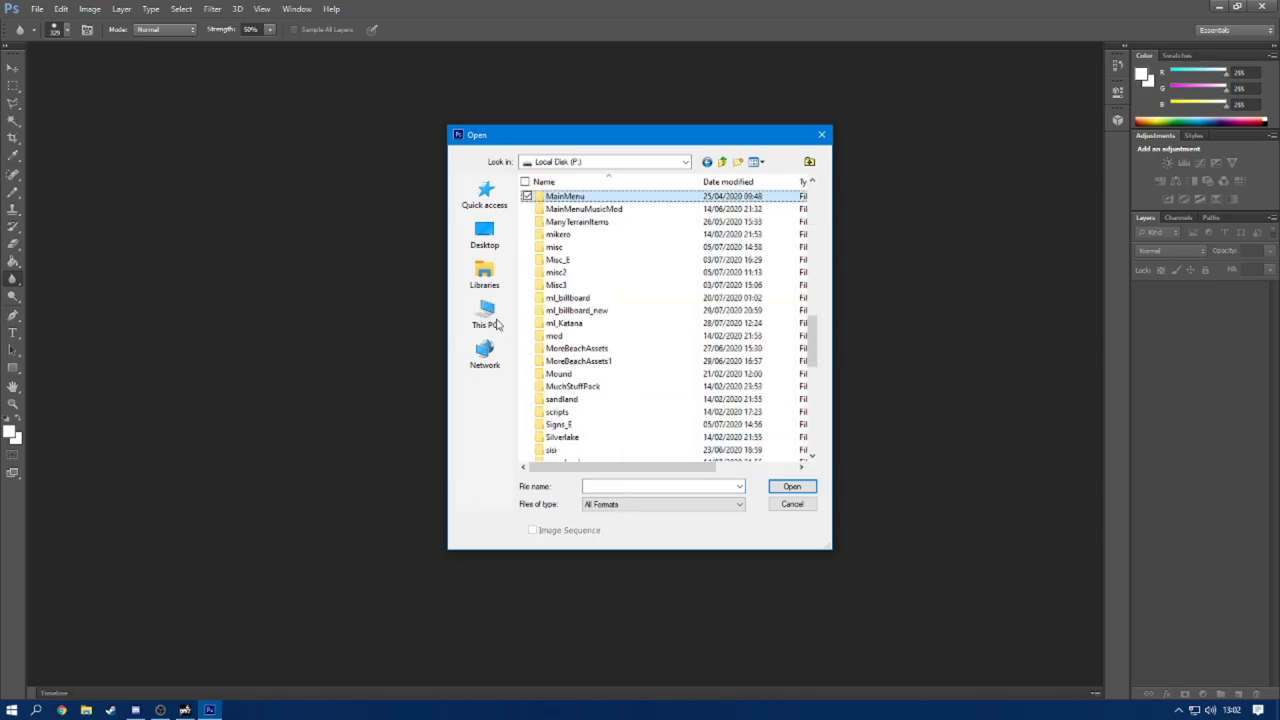
double_click(590, 311)
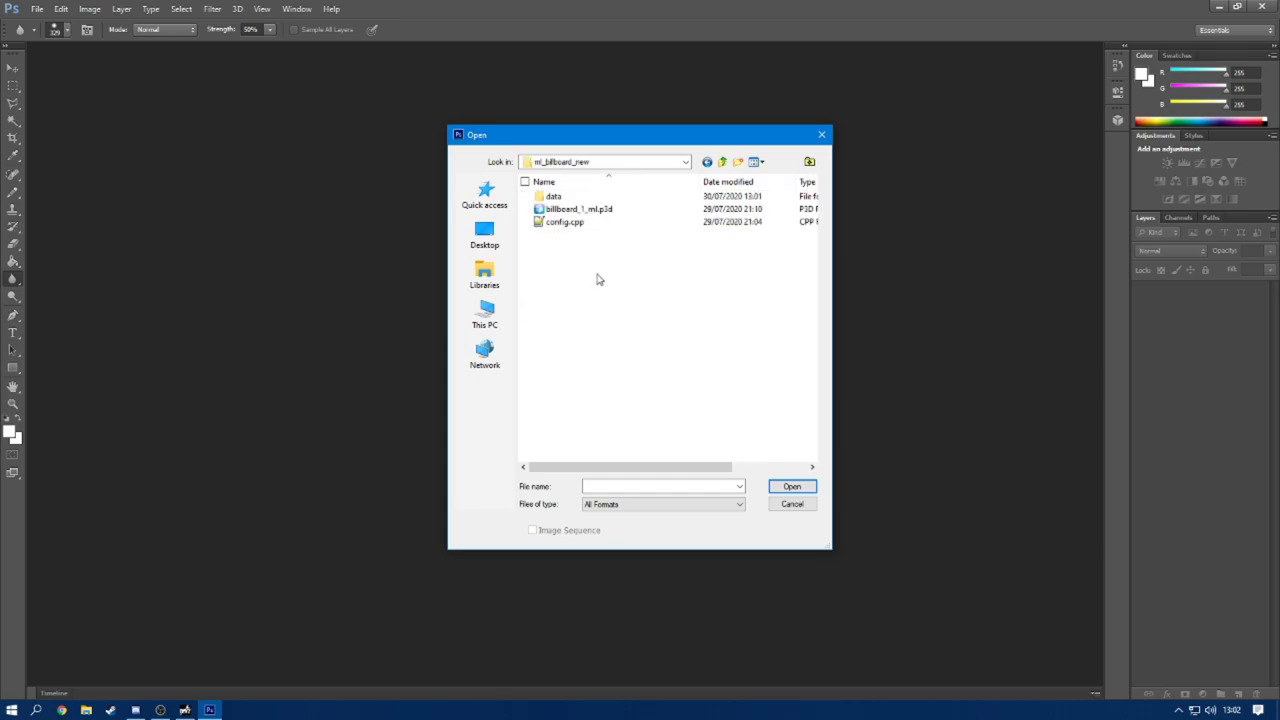
double_click(566, 199)
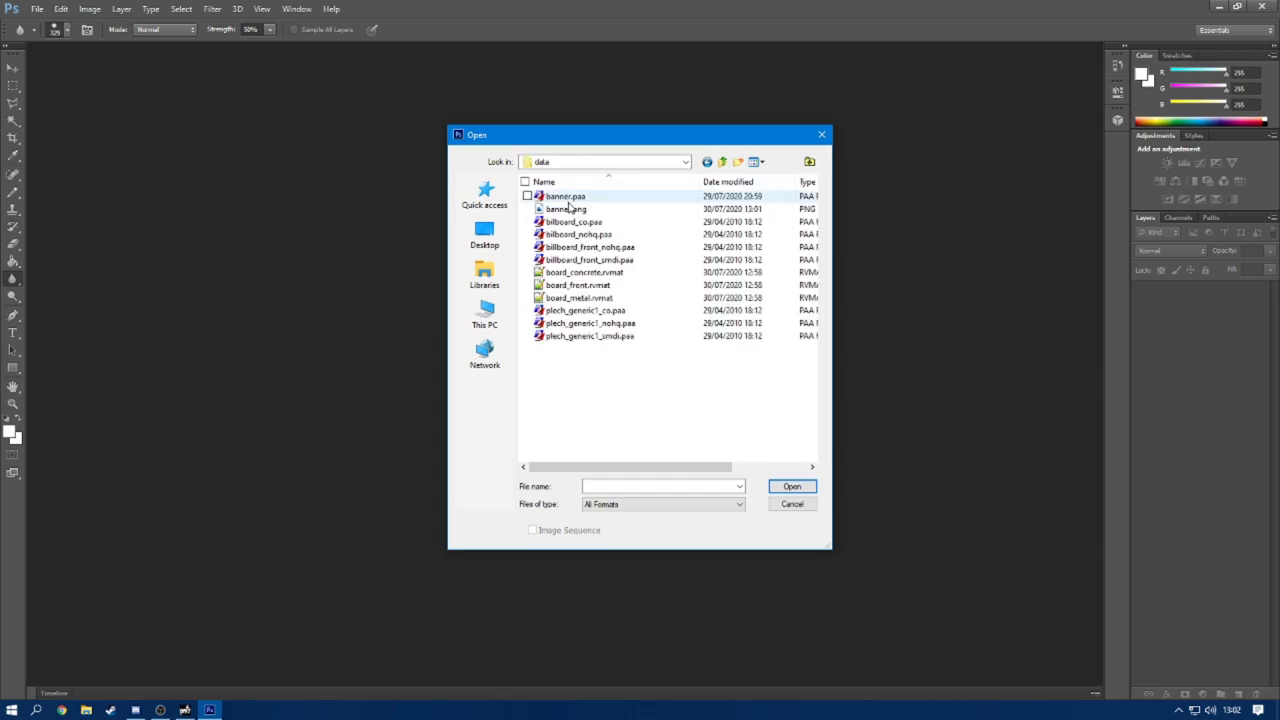
double_click(566, 209)
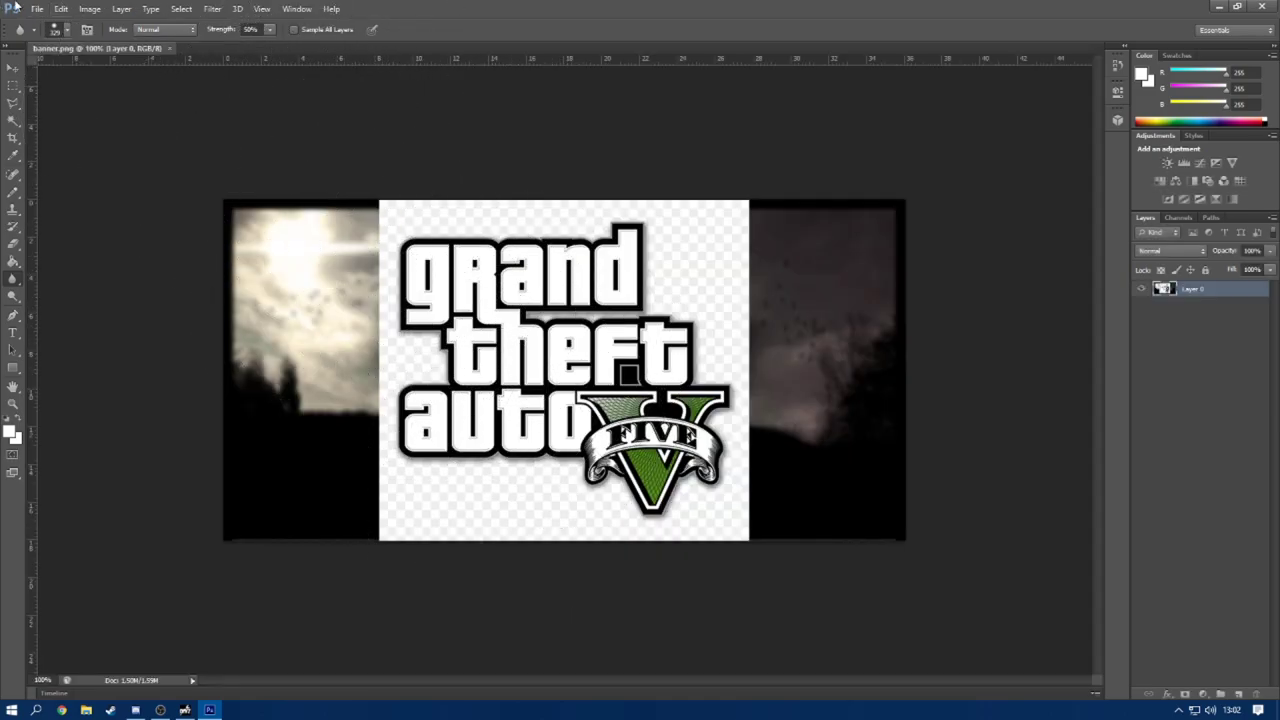
Place 3D (2).png from the Thumbnail Pack's 3D Wallpapers folder under Pictures into the banner document.
left_click(37, 9)
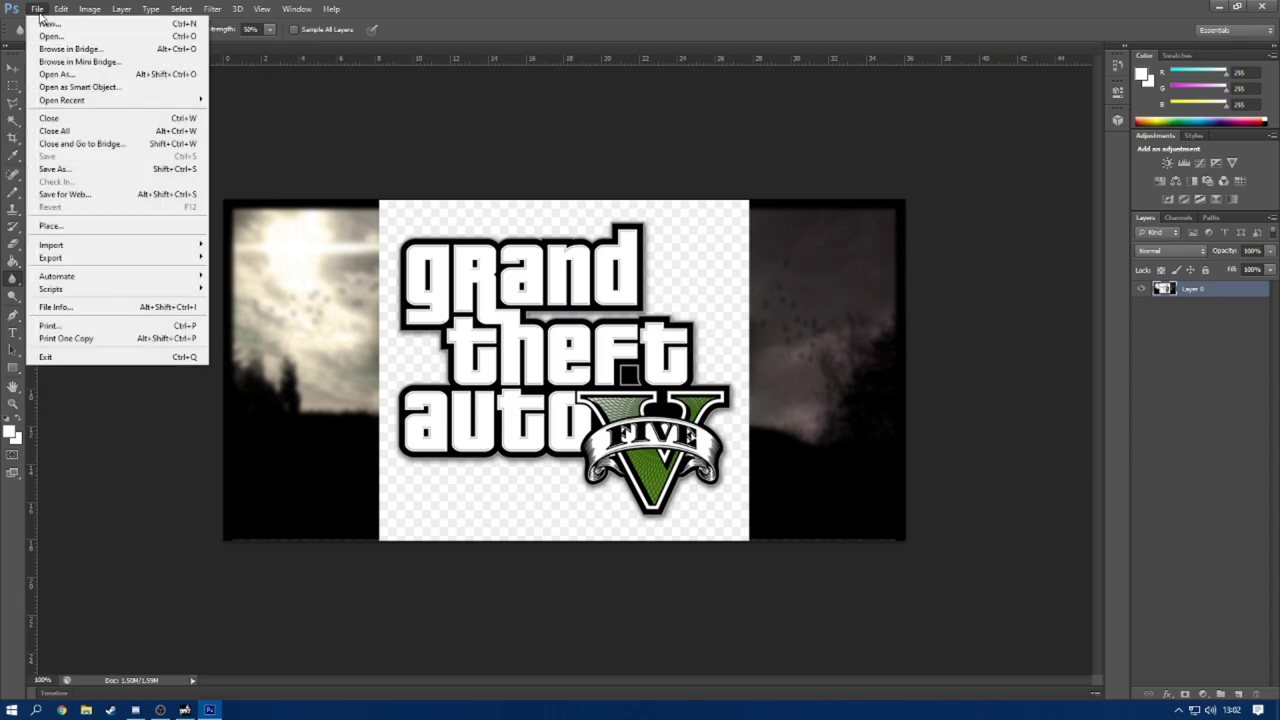
left_click(48, 226)
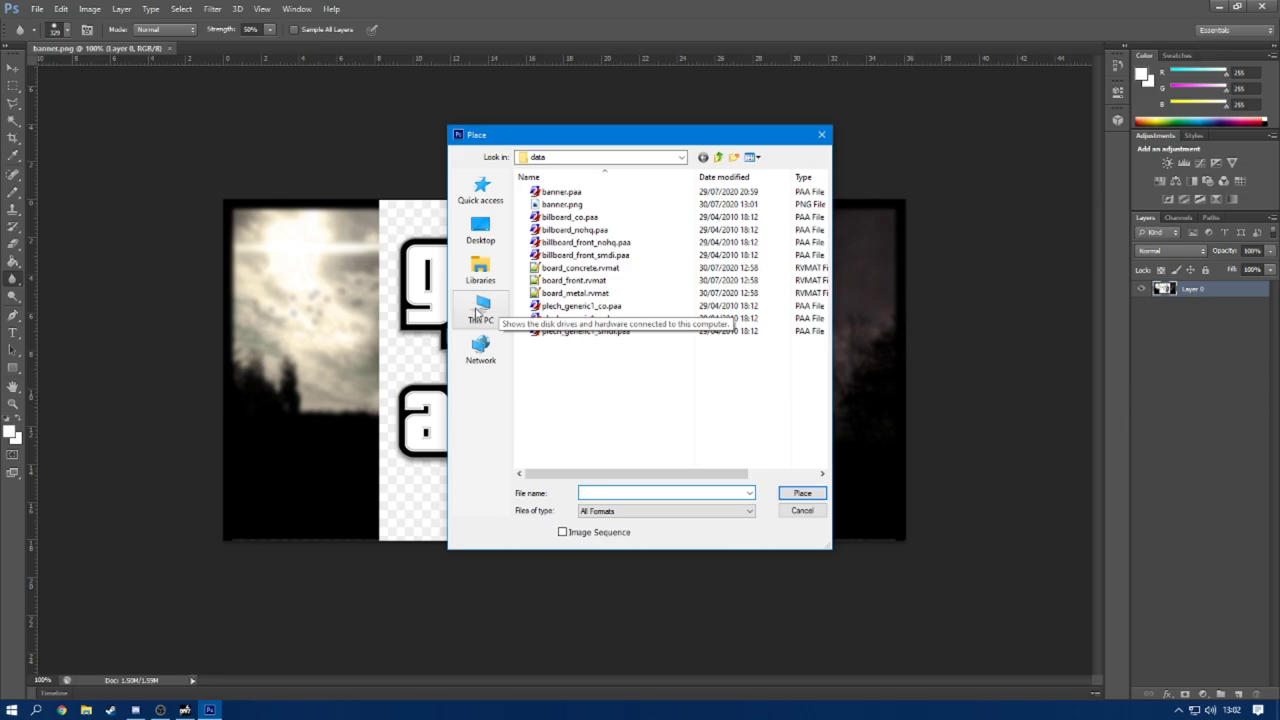
left_click(481, 302)
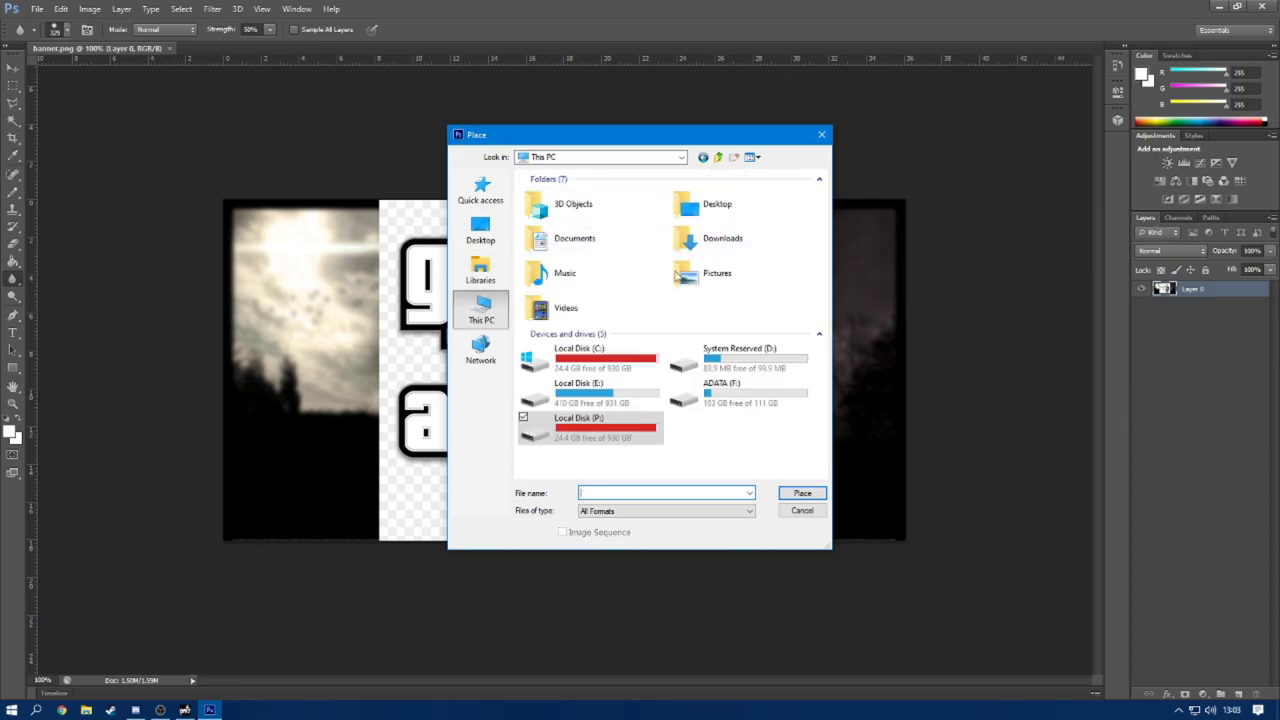
double_click(723, 282)
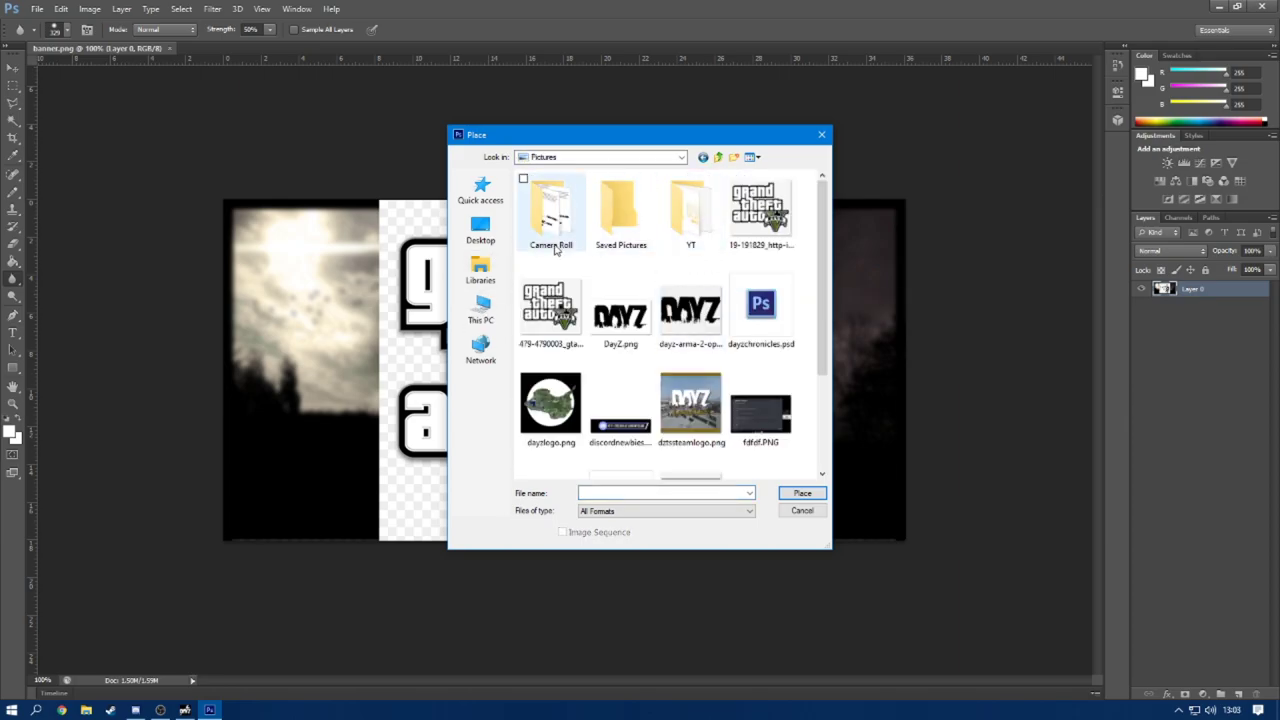
double_click(692, 240)
double_click(556, 220)
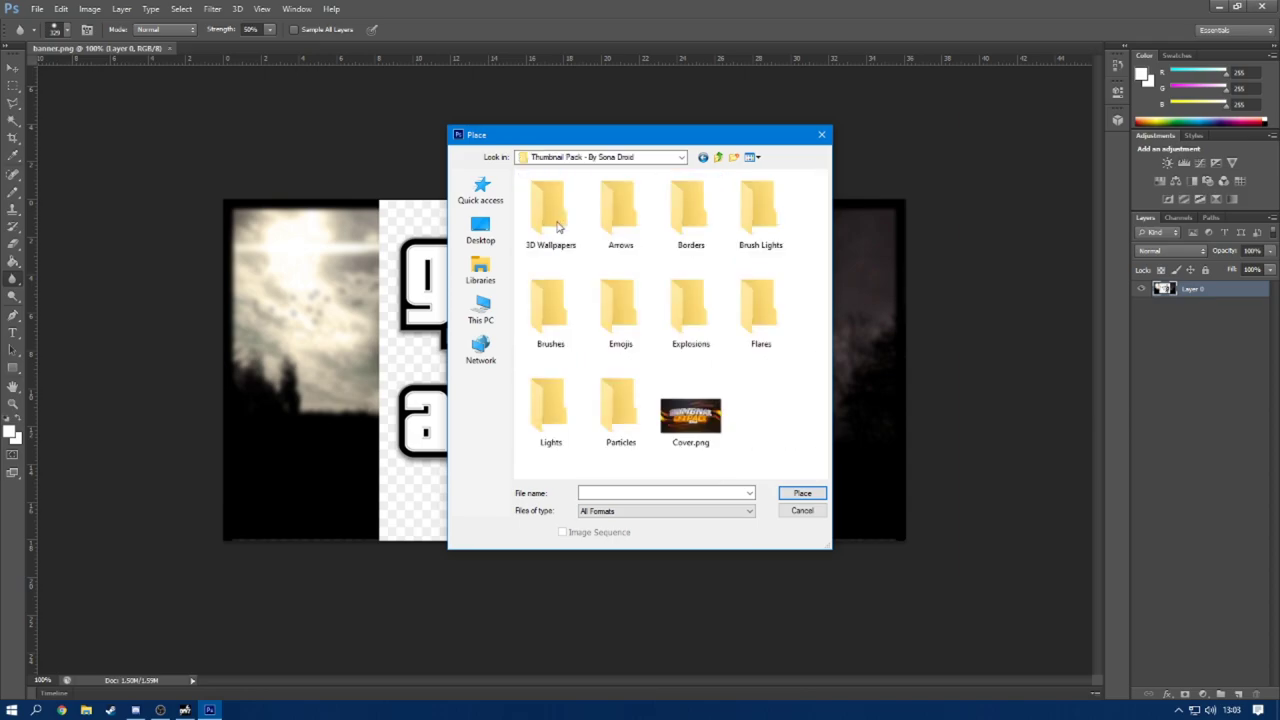
double_click(553, 218)
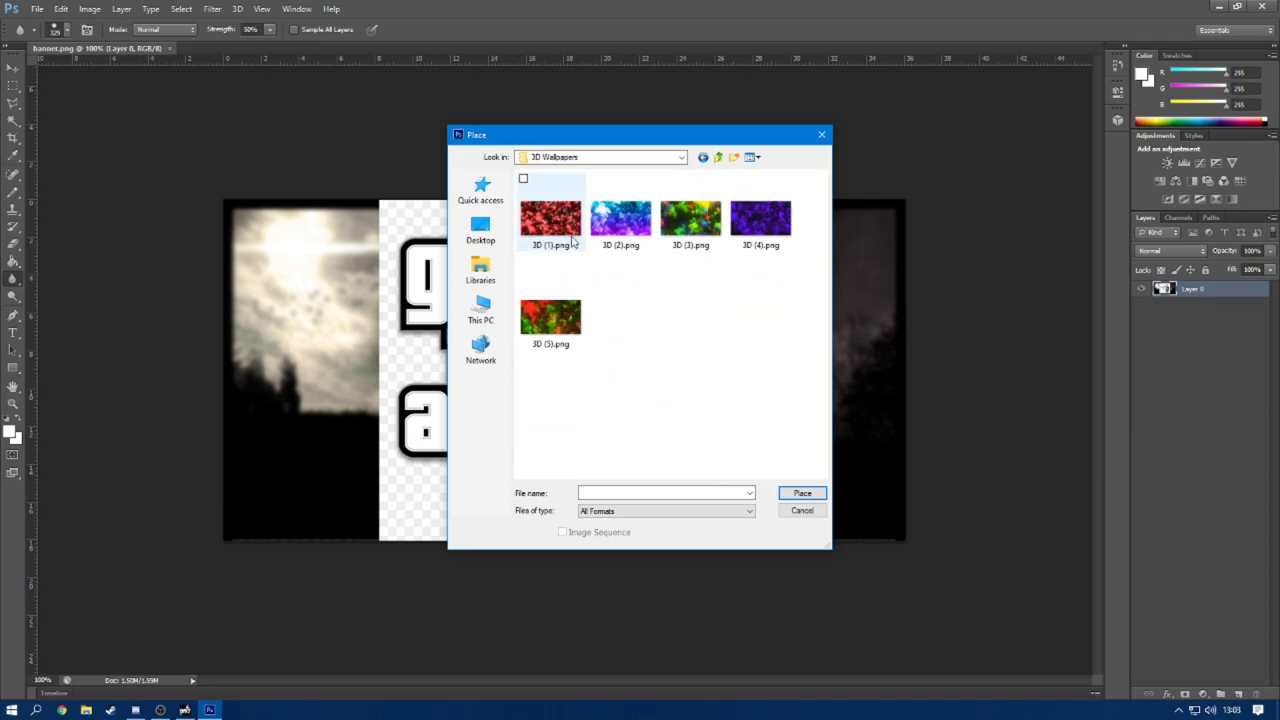
double_click(614, 235)
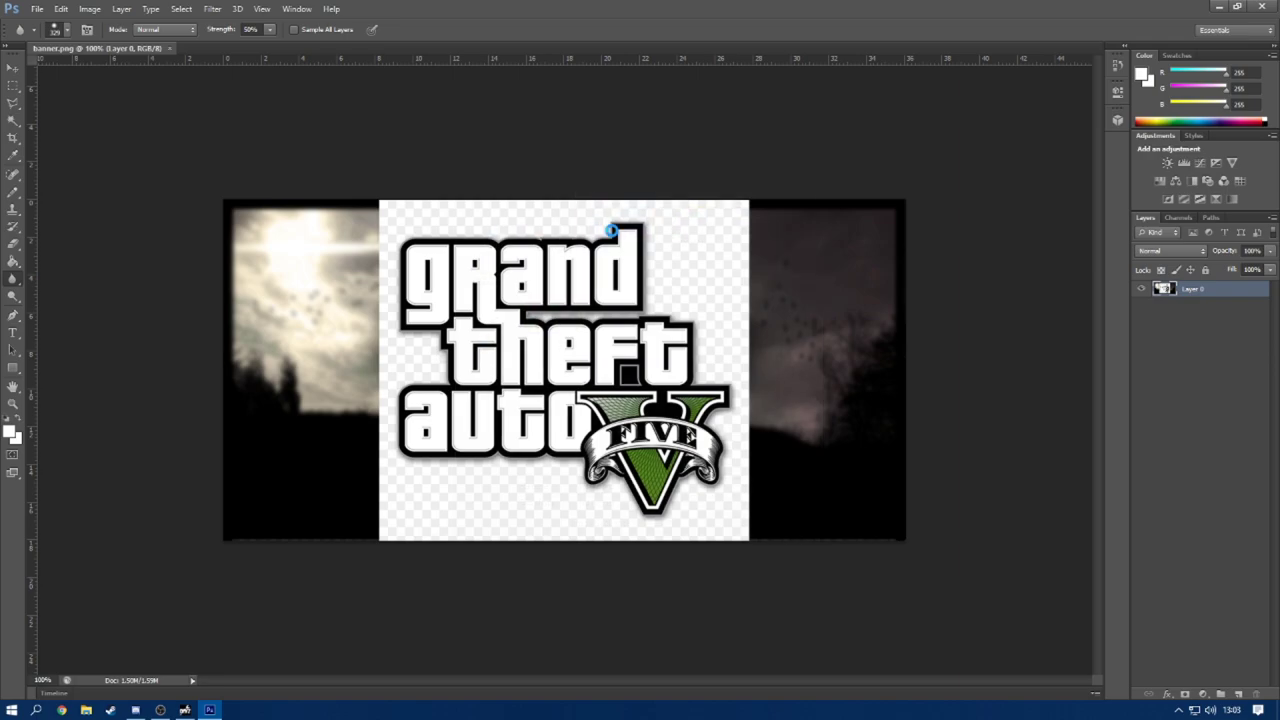
Stretch the placed wallpaper to about 36.12 cm wide so it covers the full canvas, and commit the placement.
left_click_drag(261, 367, 223, 367)
left_click_drag(871, 370, 904, 374)
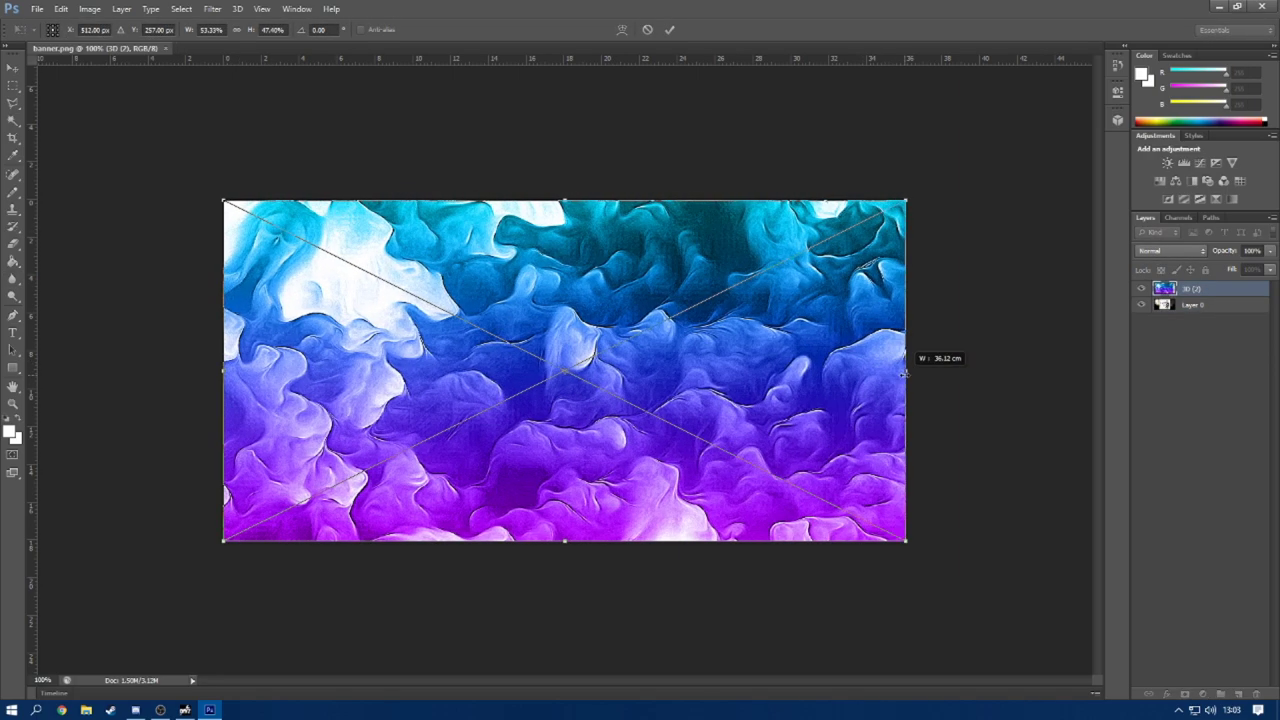
key("Return")
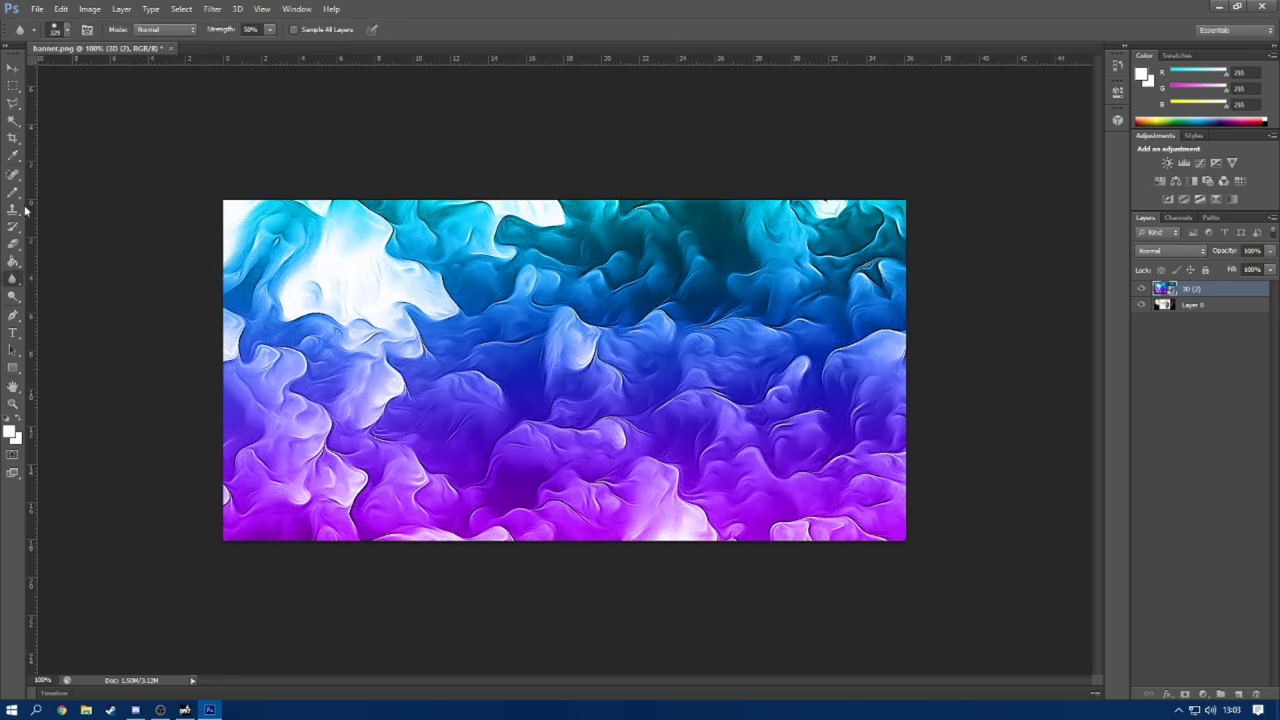
Place the round ML logo image from the YT folder in Pictures at the centre of the banner.
left_click(37, 9)
left_click(52, 227)
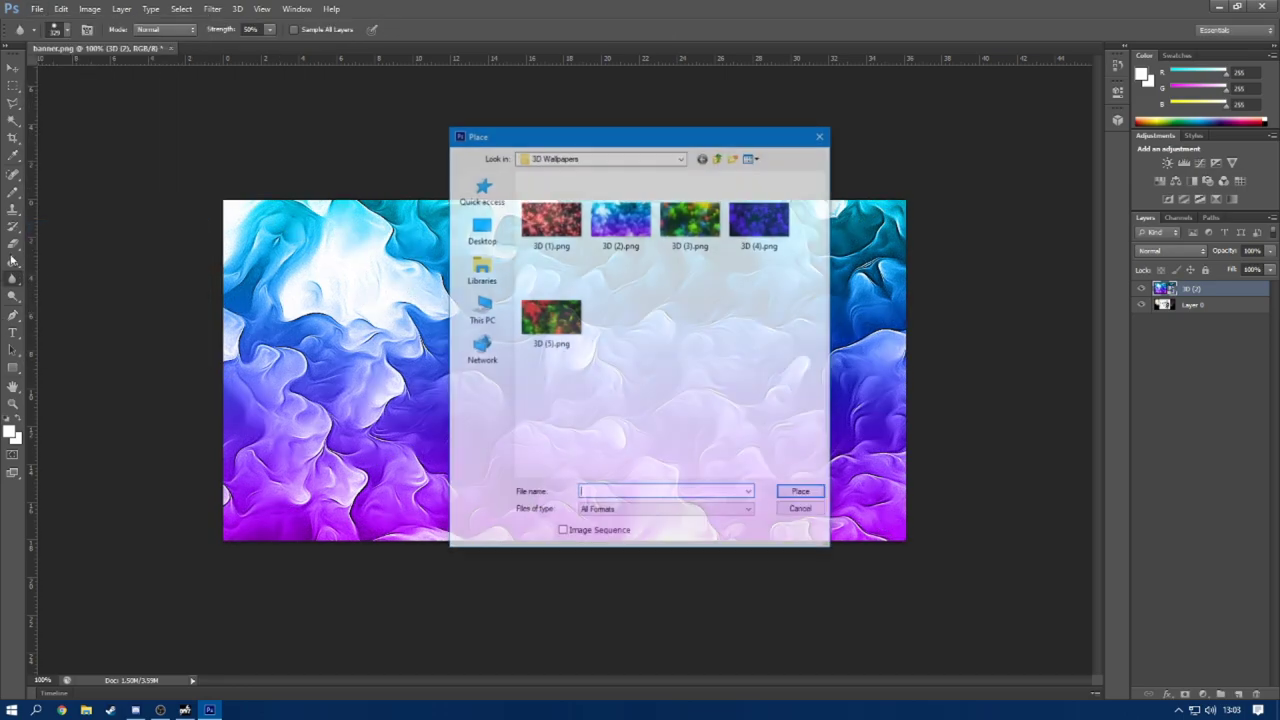
left_click(483, 318)
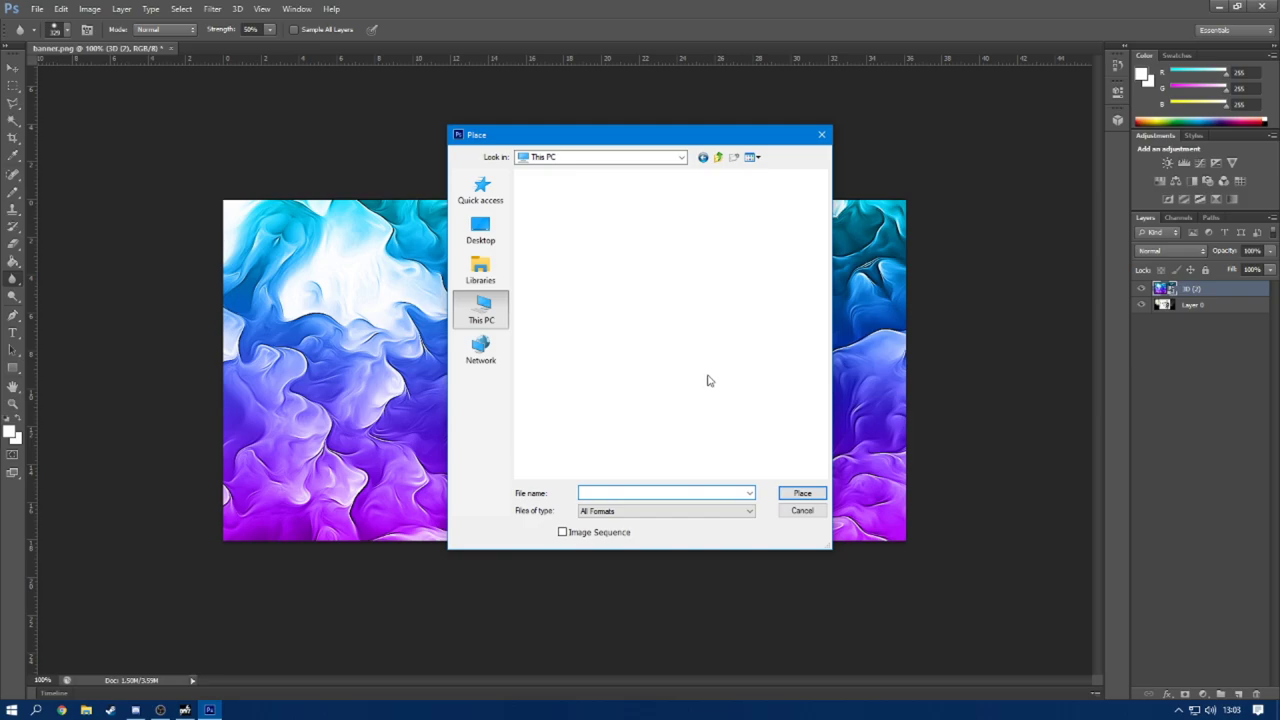
double_click(745, 280)
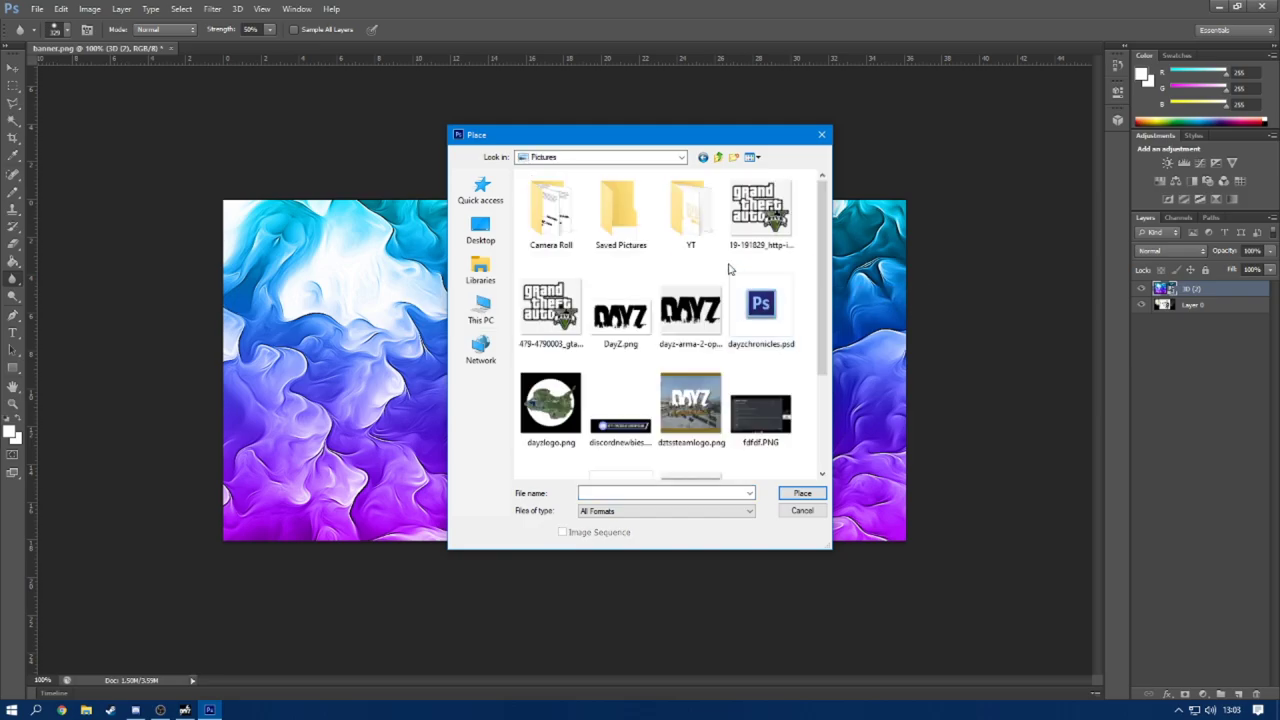
double_click(718, 231)
scroll(743, 318, "down", 5)
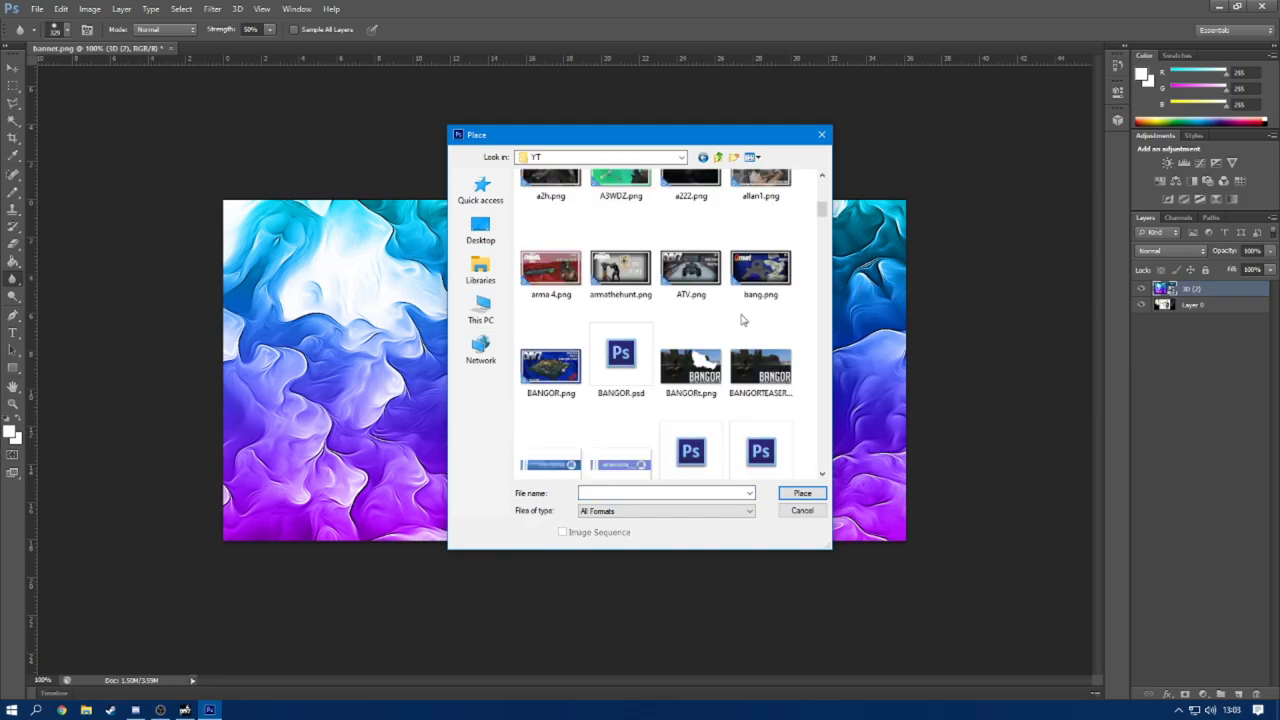
scroll(743, 300, "down", 10)
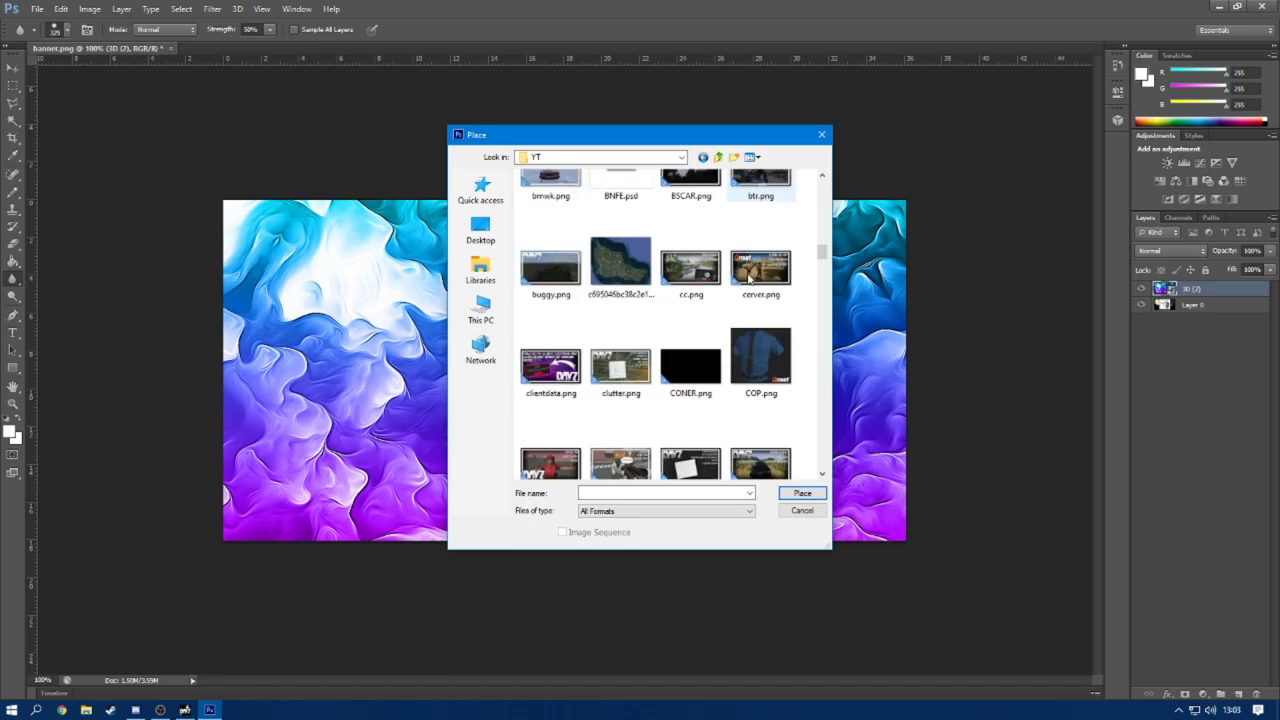
scroll(745, 282, "down", 10)
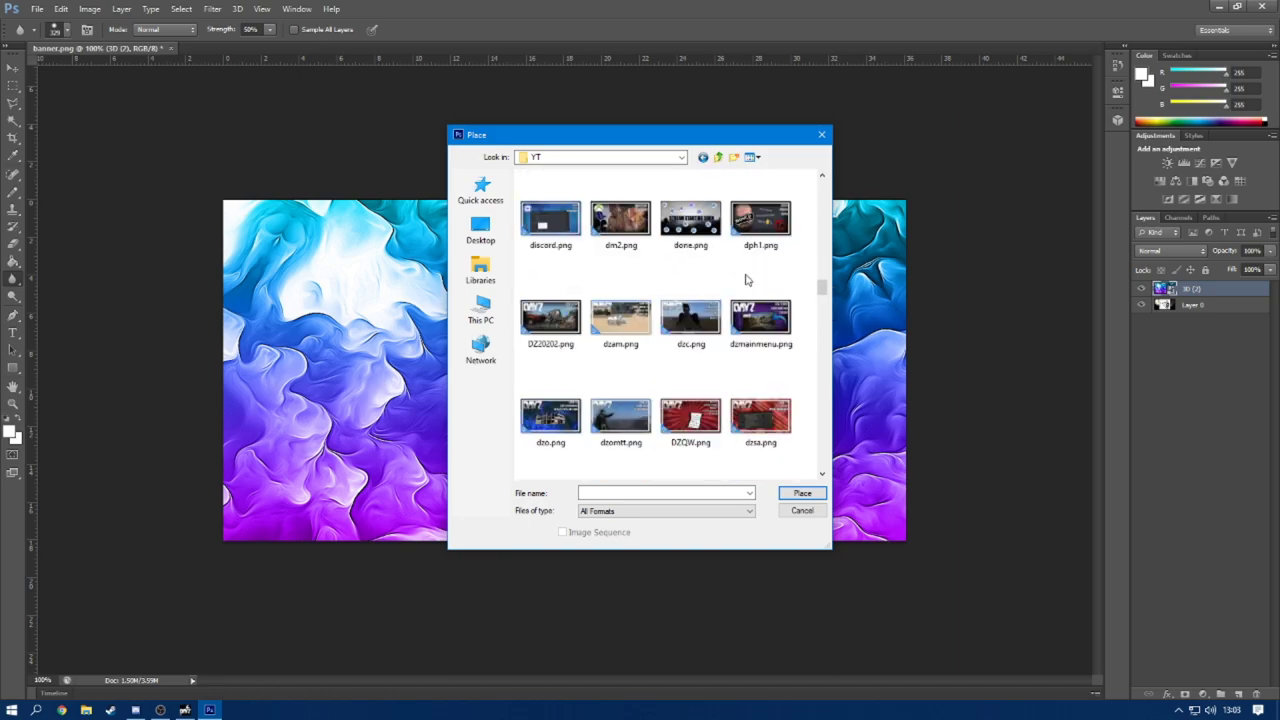
scroll(747, 282, "down", 8)
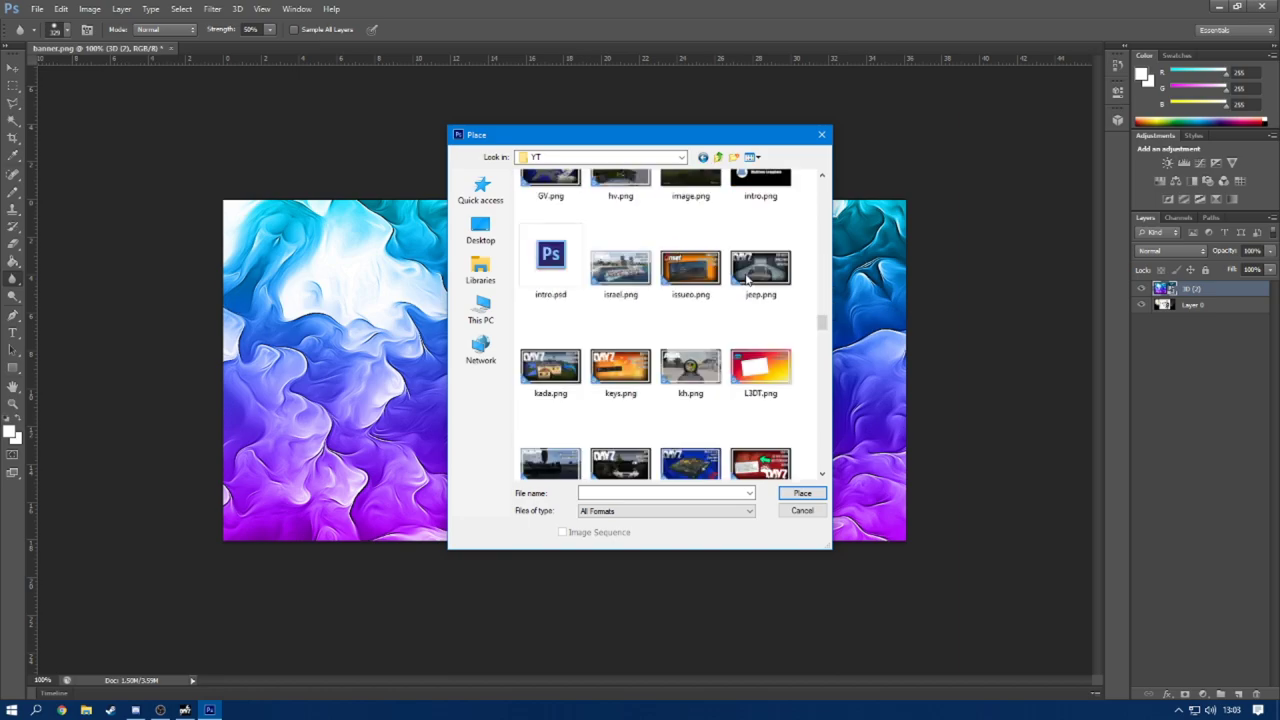
scroll(747, 282, "down", 3)
double_click(755, 275)
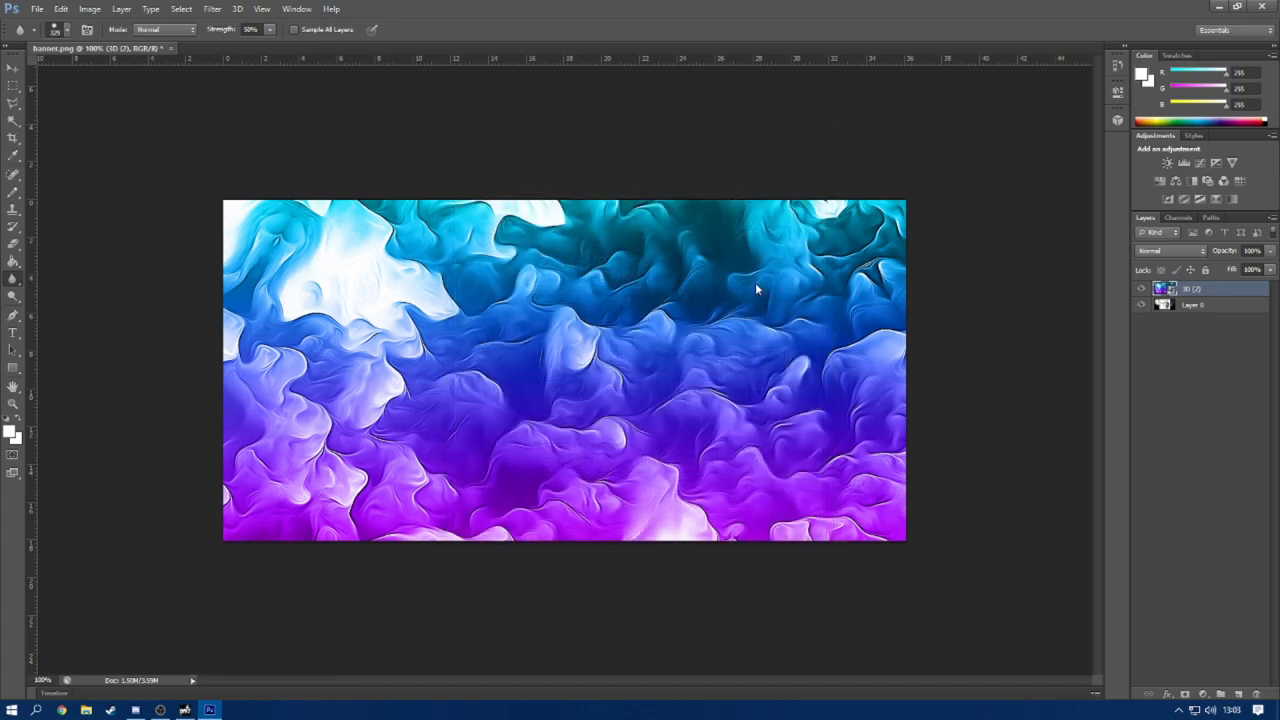
key("Return")
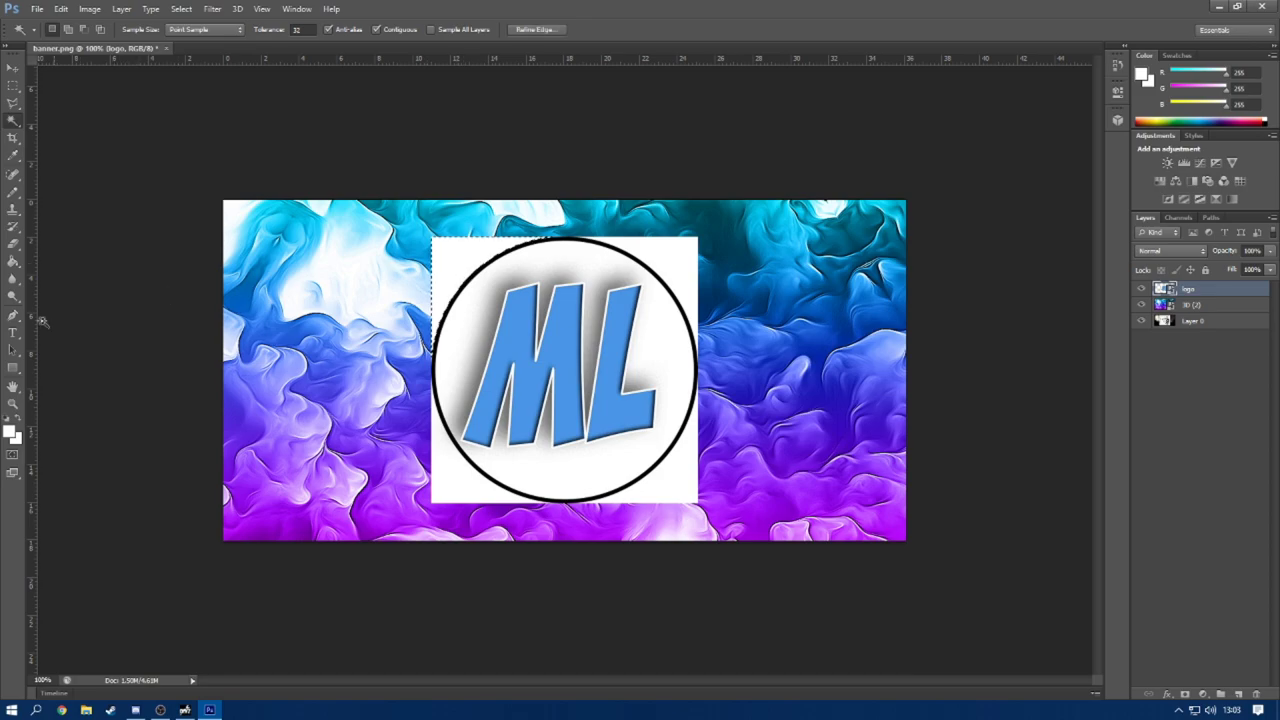
Rasterize the logo layer and erase the white corners outside the logo's circle using Magic Wand selections.
left_click(13, 243)
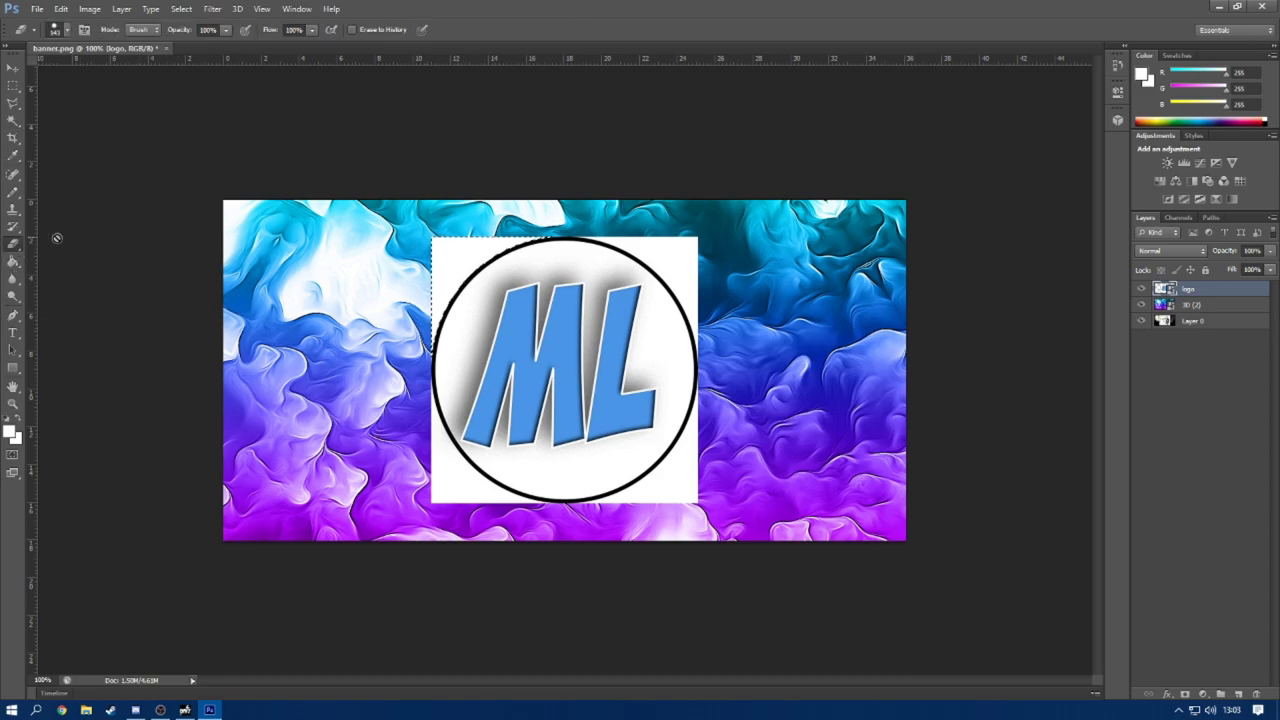
left_click(460, 286)
key("Return")
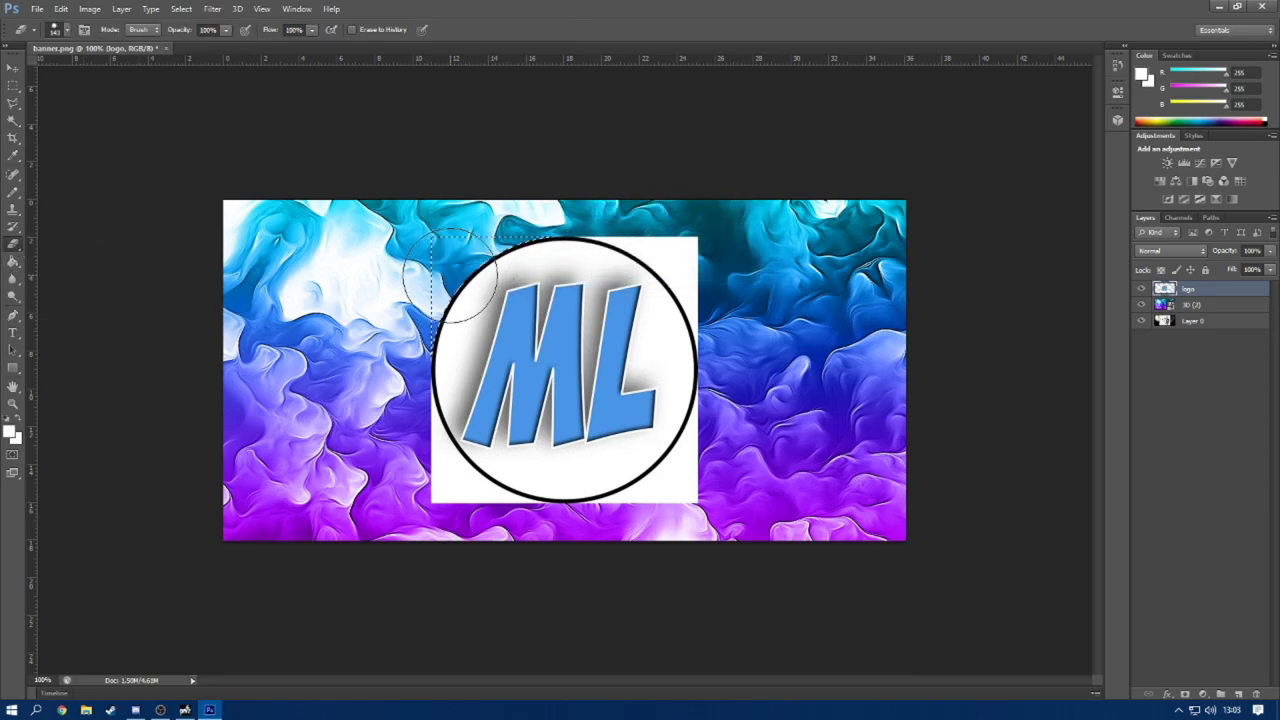
left_click(13, 120)
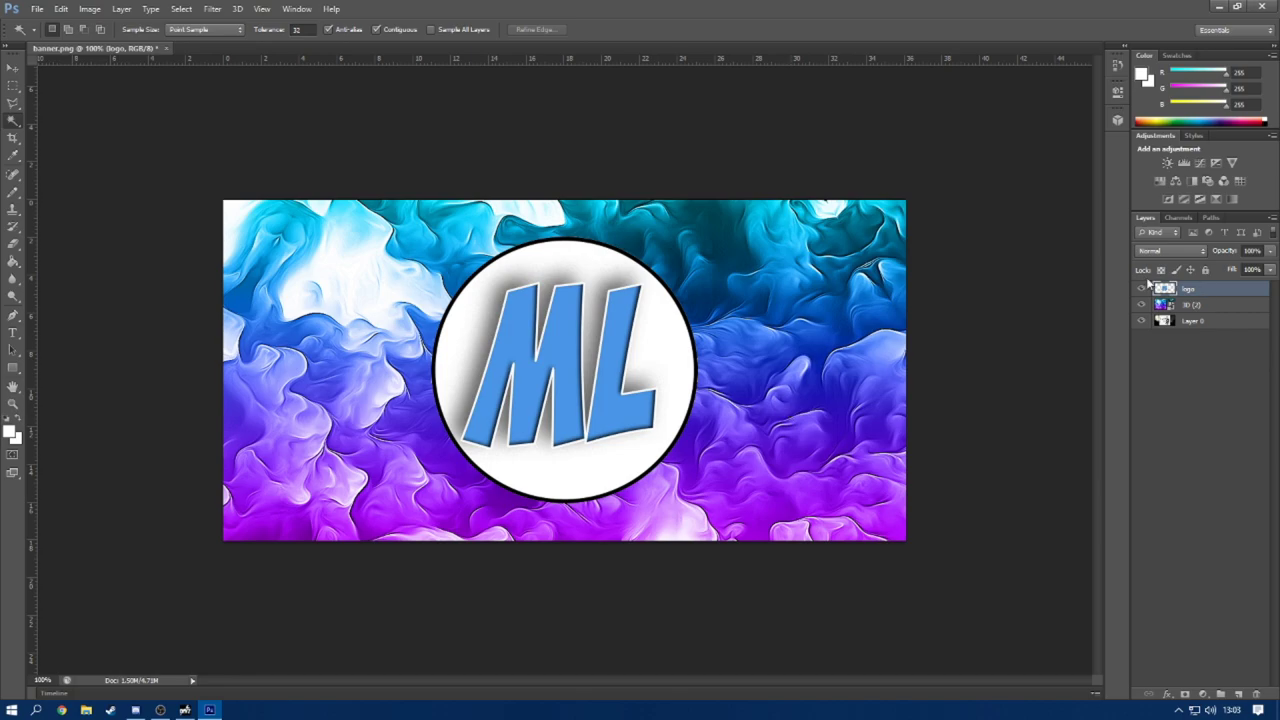
Add a drop shadow to the logo layer with 13 px distance, 14% spread and a larger, softer size.
right_click(1192, 292)
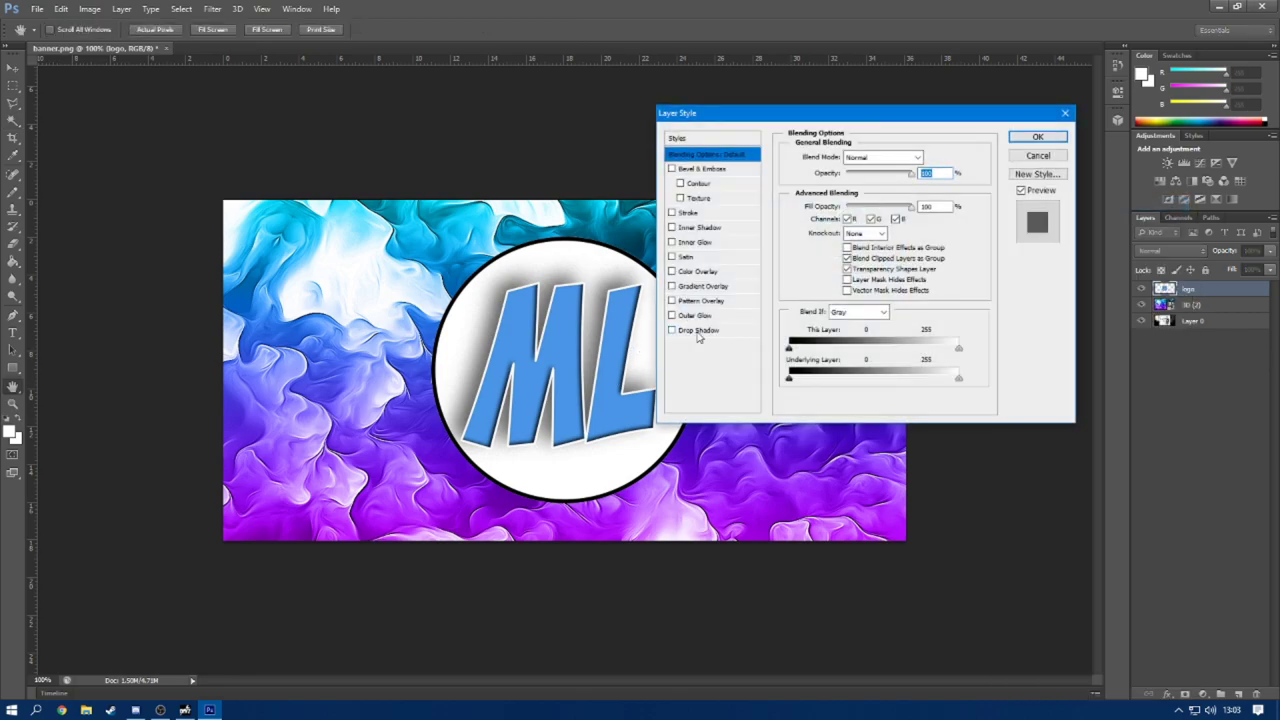
left_click(699, 331)
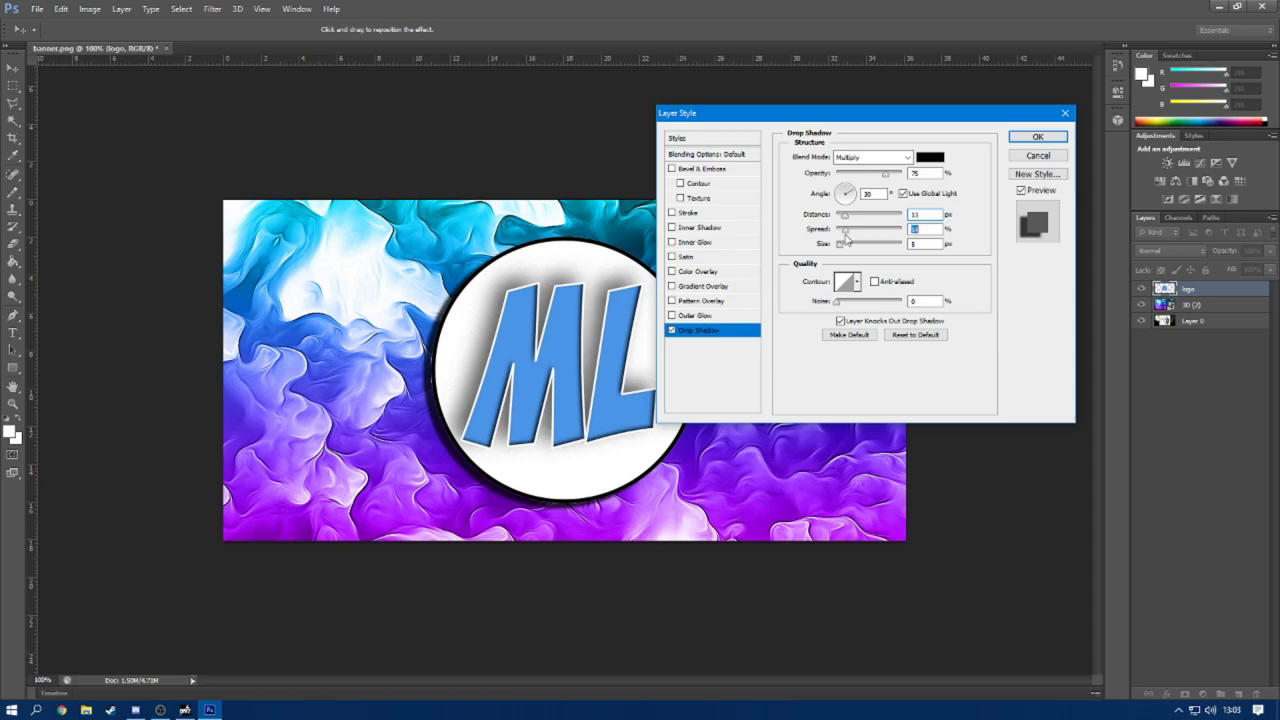
left_click_drag(840, 249, 852, 249)
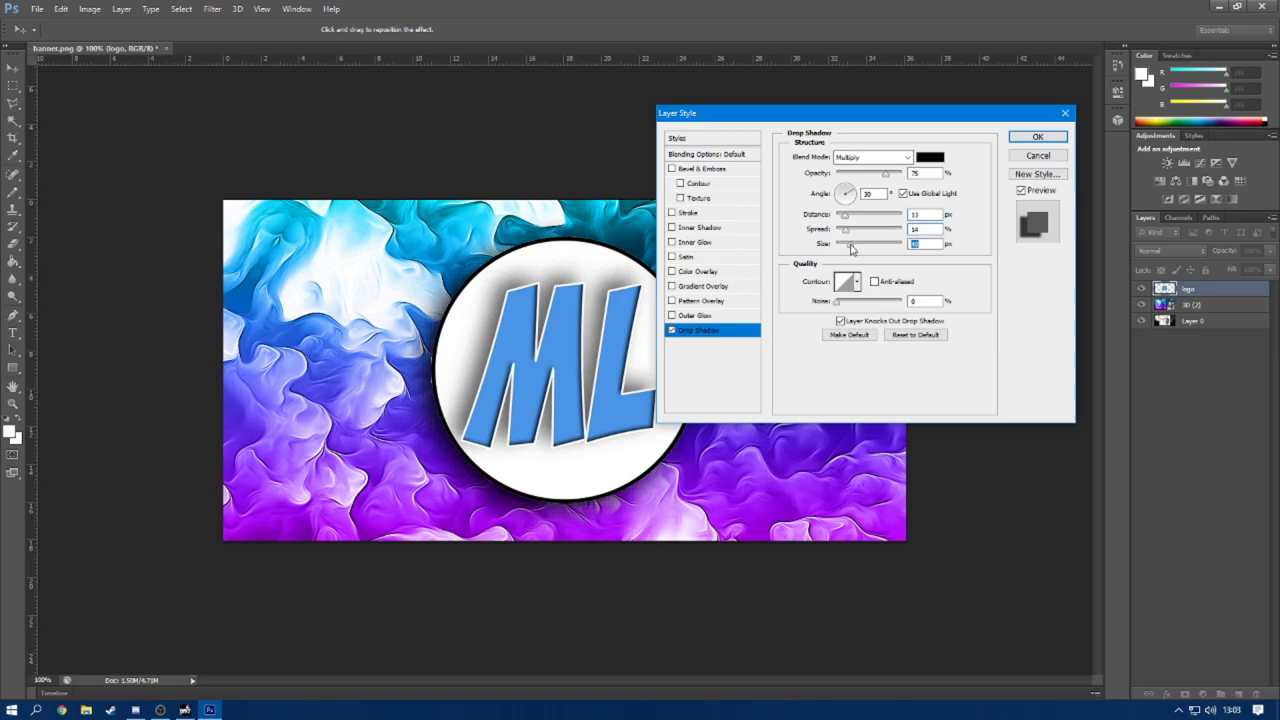
left_click(1038, 137)
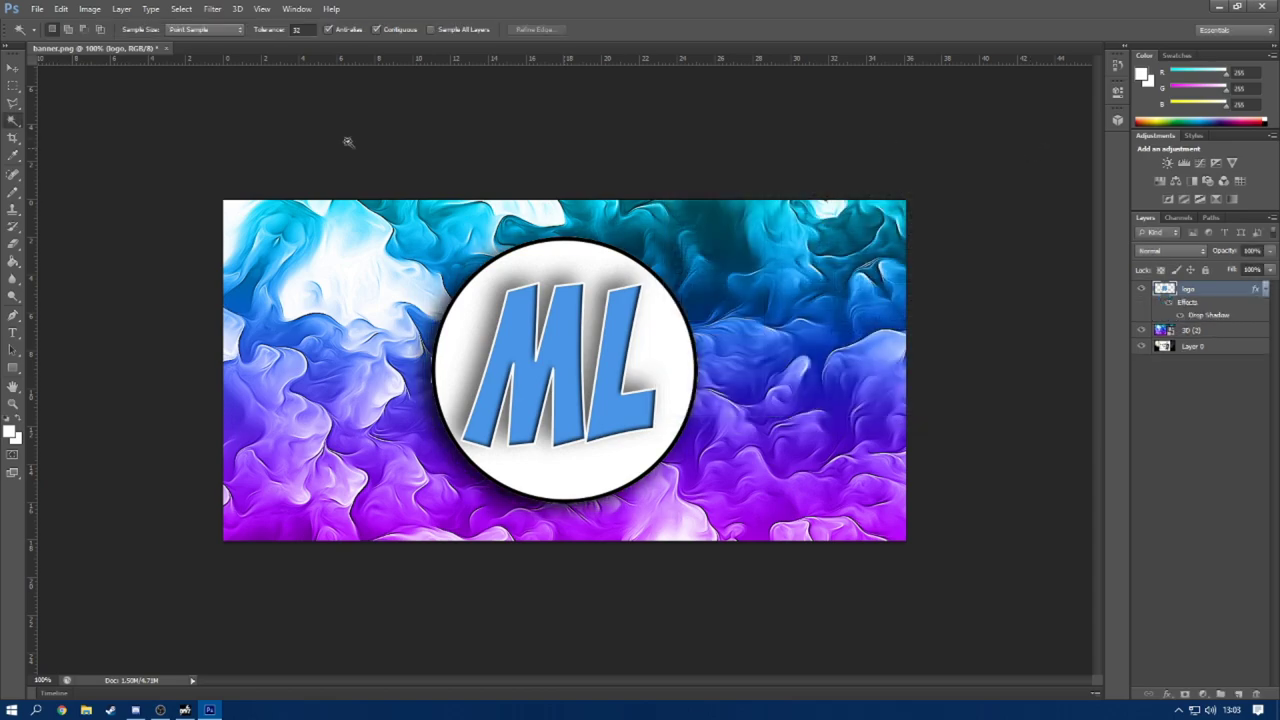
Save the design as a PNG over banner.png in the data folder, and quit Photoshop without saving the layered document.
left_click(36, 9)
left_click(55, 167)
left_click(705, 396)
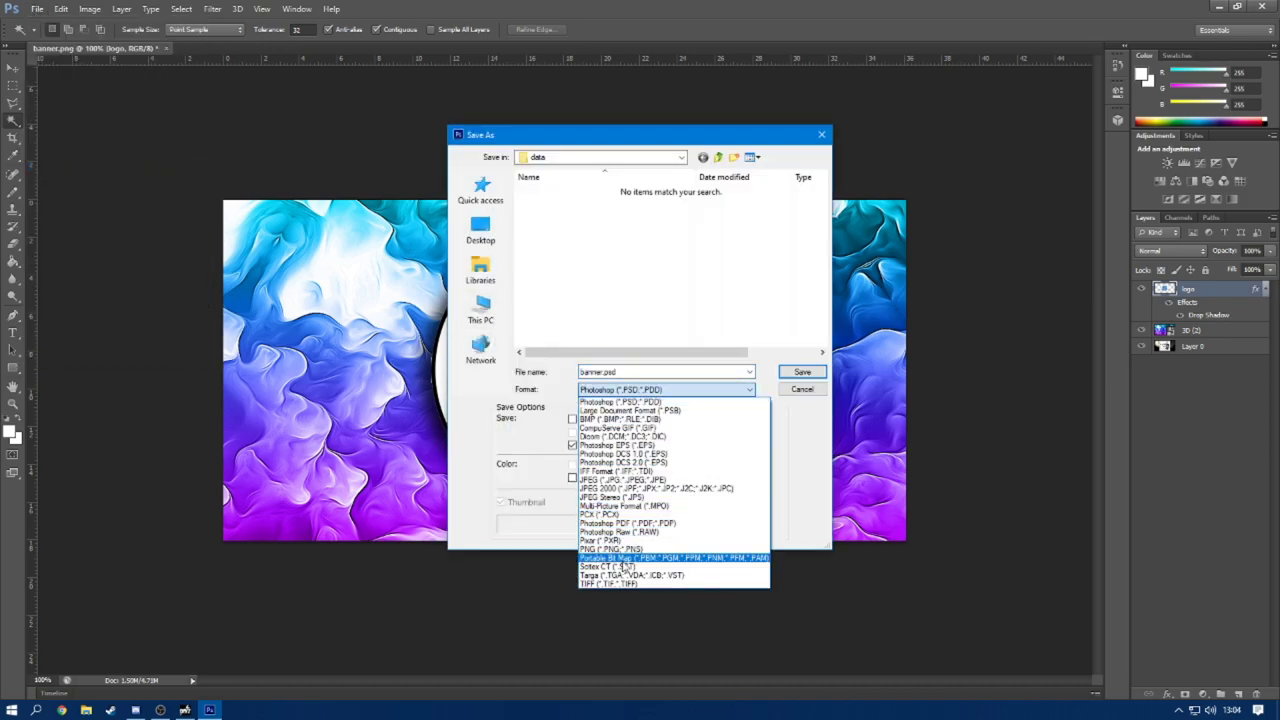
left_click(618, 549)
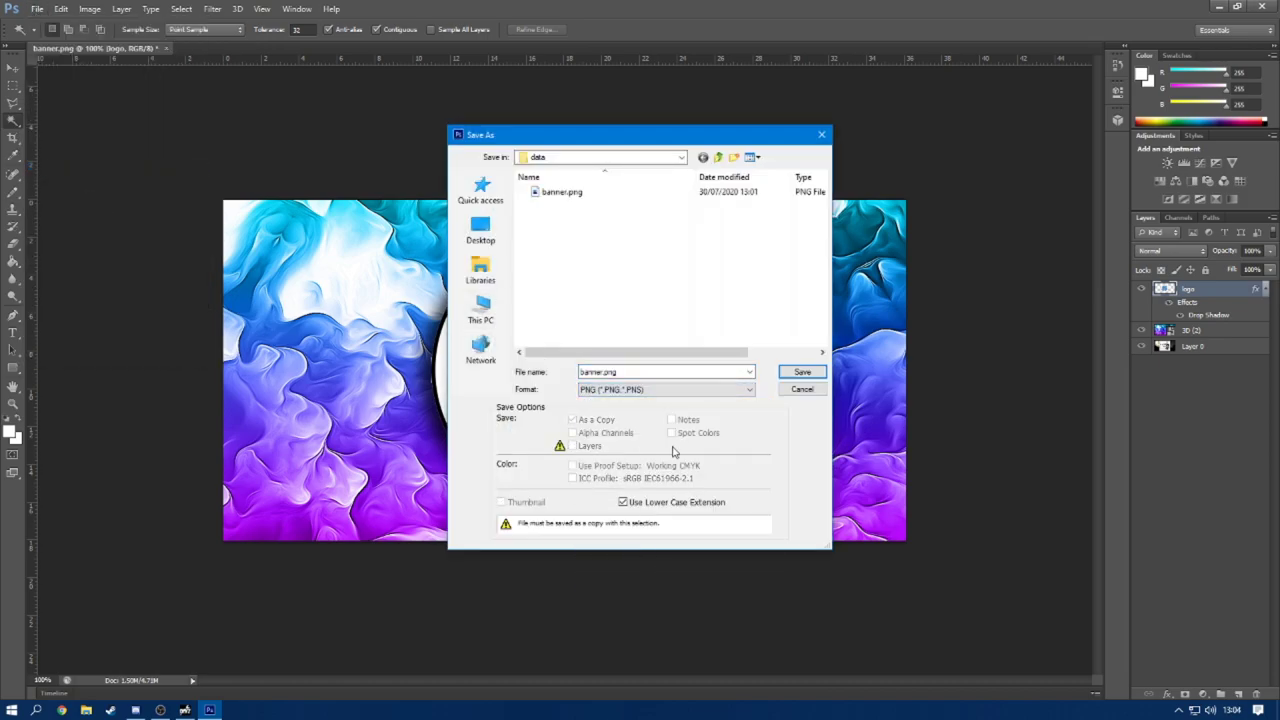
left_click(800, 373)
left_click(606, 270)
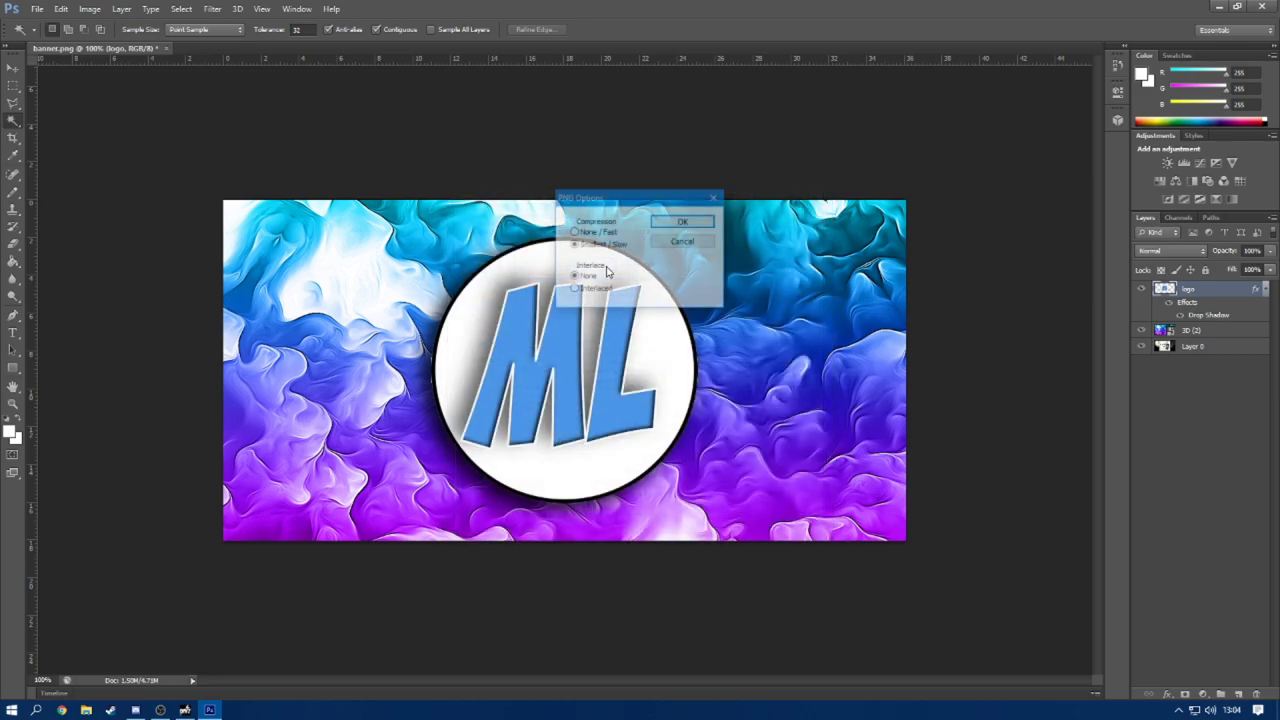
left_click(686, 223)
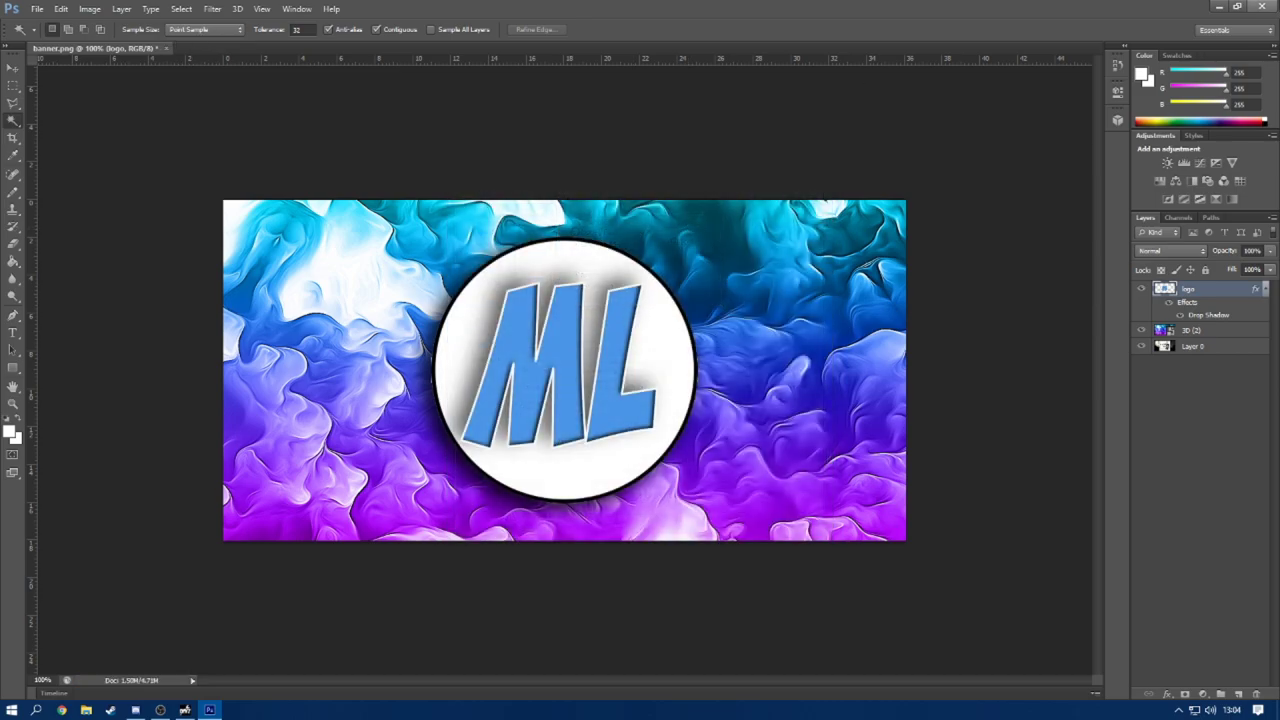
left_click(1272, 5)
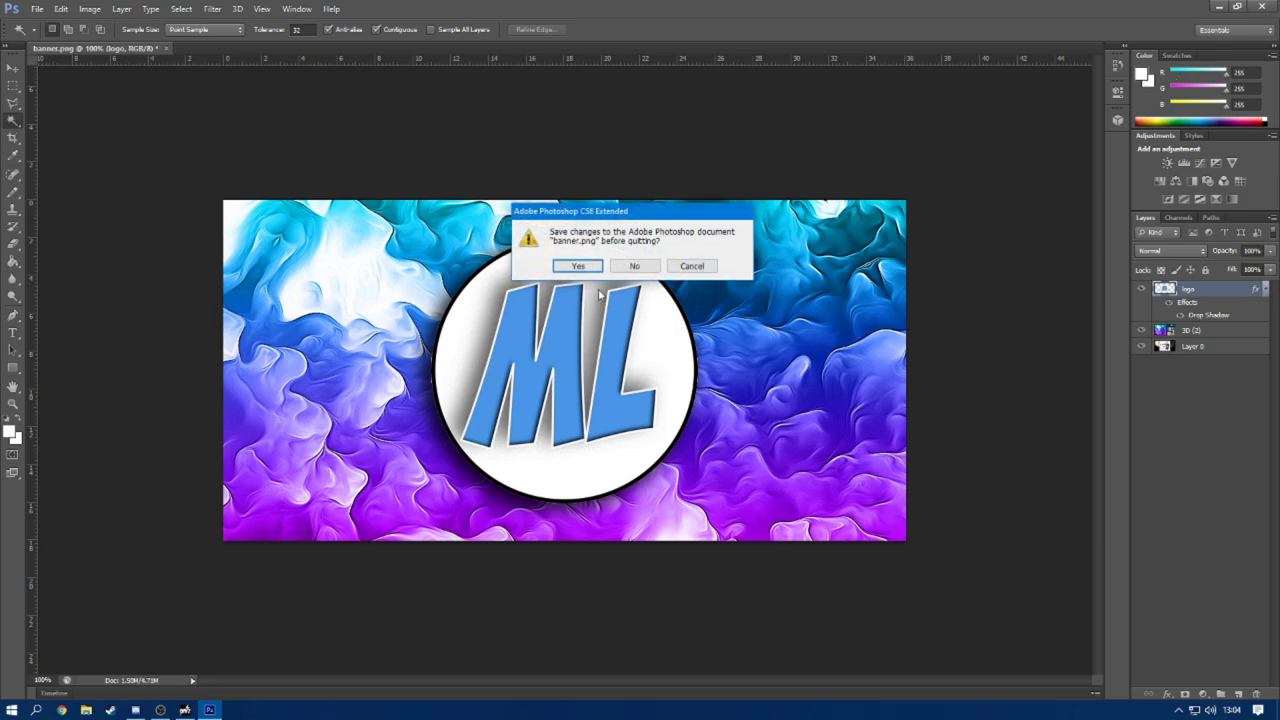
left_click(634, 266)
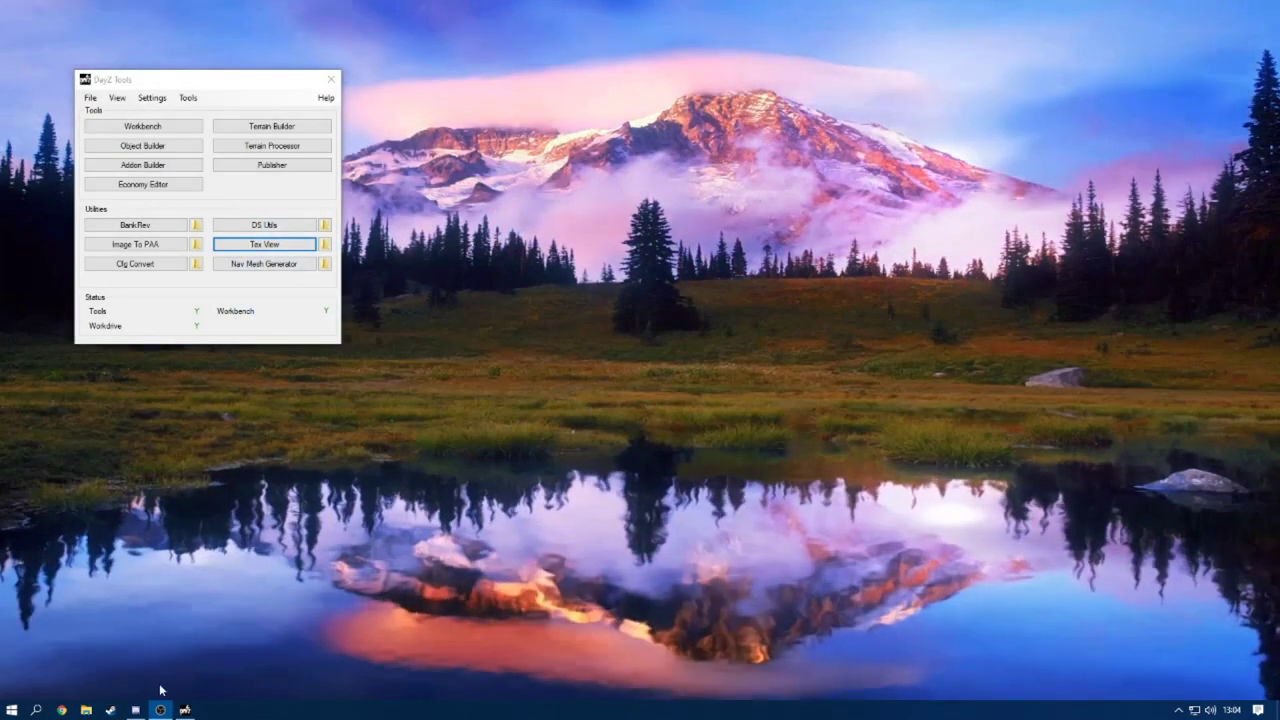
Open File Explorer and go to the ml_billboard_new folder on the P: drive.
left_click(88, 710)
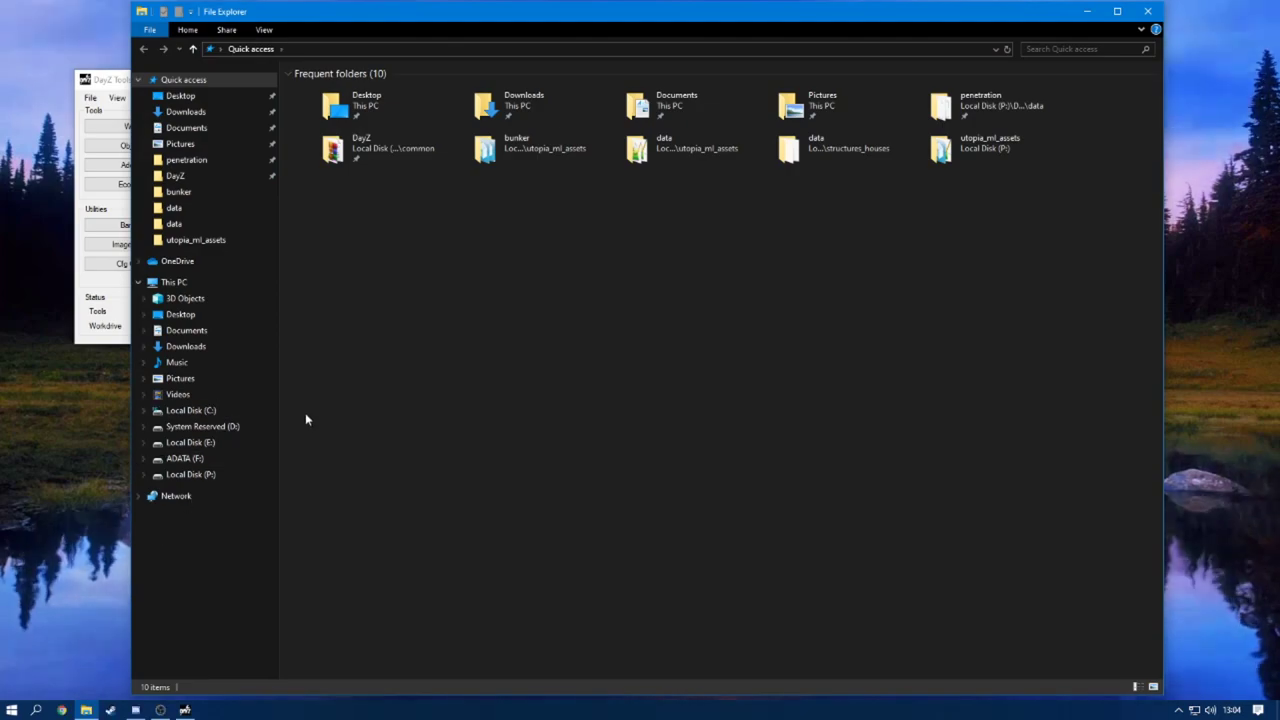
left_click(262, 478)
left_click(590, 415)
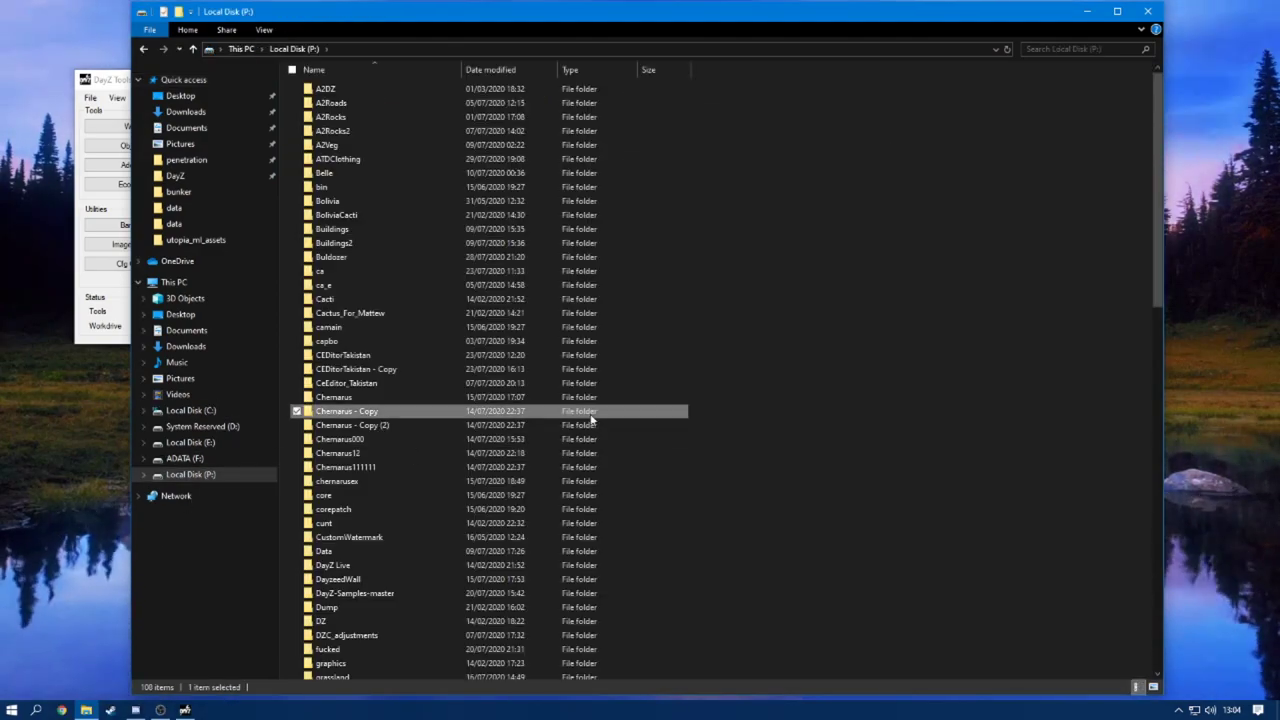
key("m")
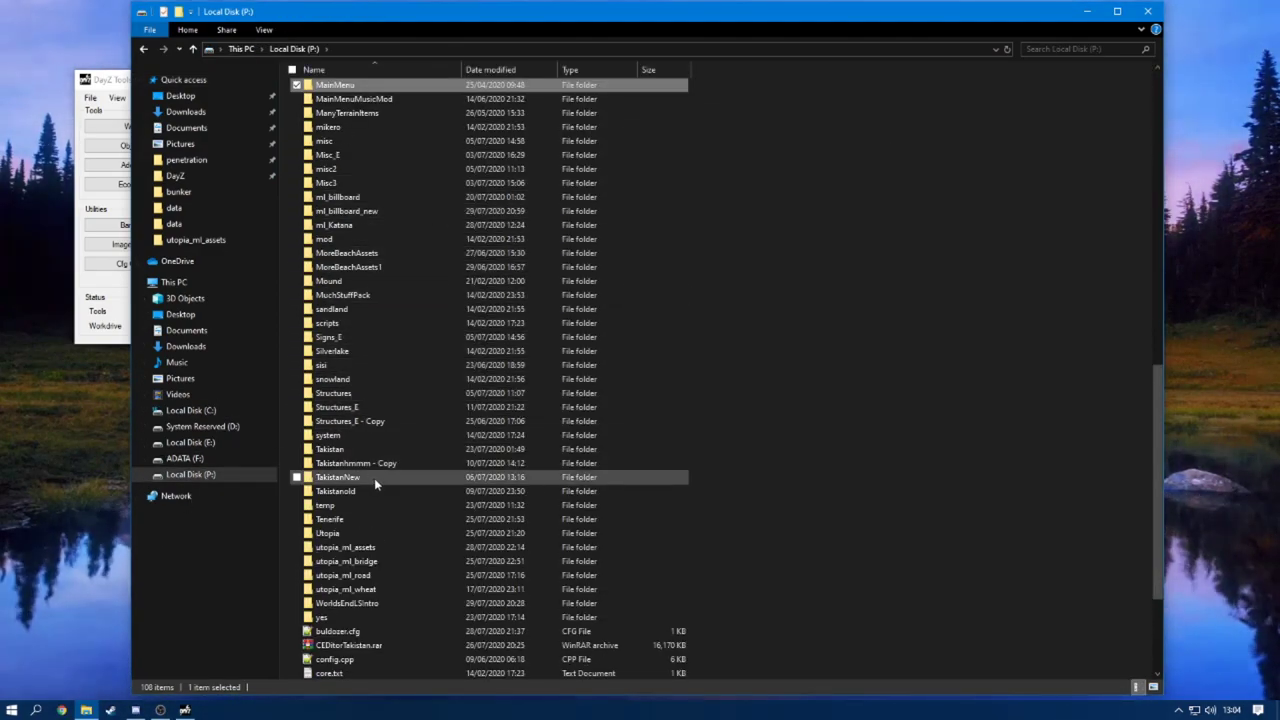
double_click(360, 211)
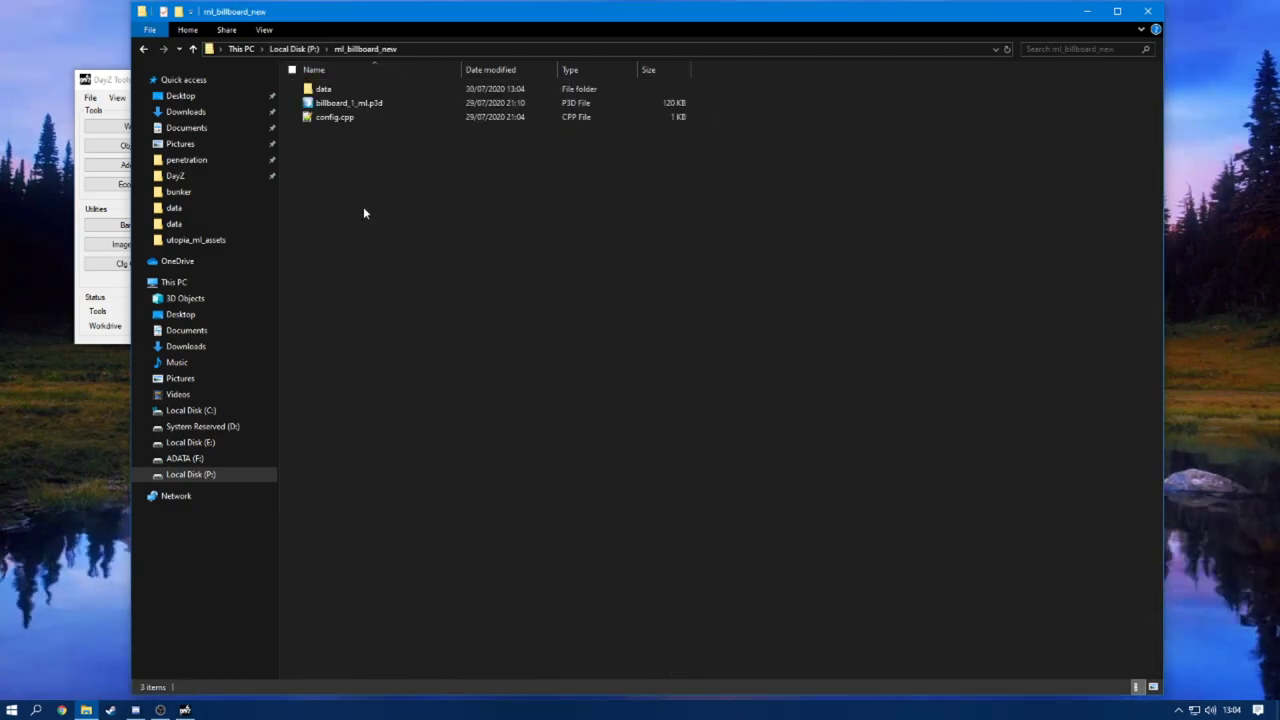
Open the data folder and launch Tex View from DayZ Tools.
left_click(352, 92)
double_click(352, 92)
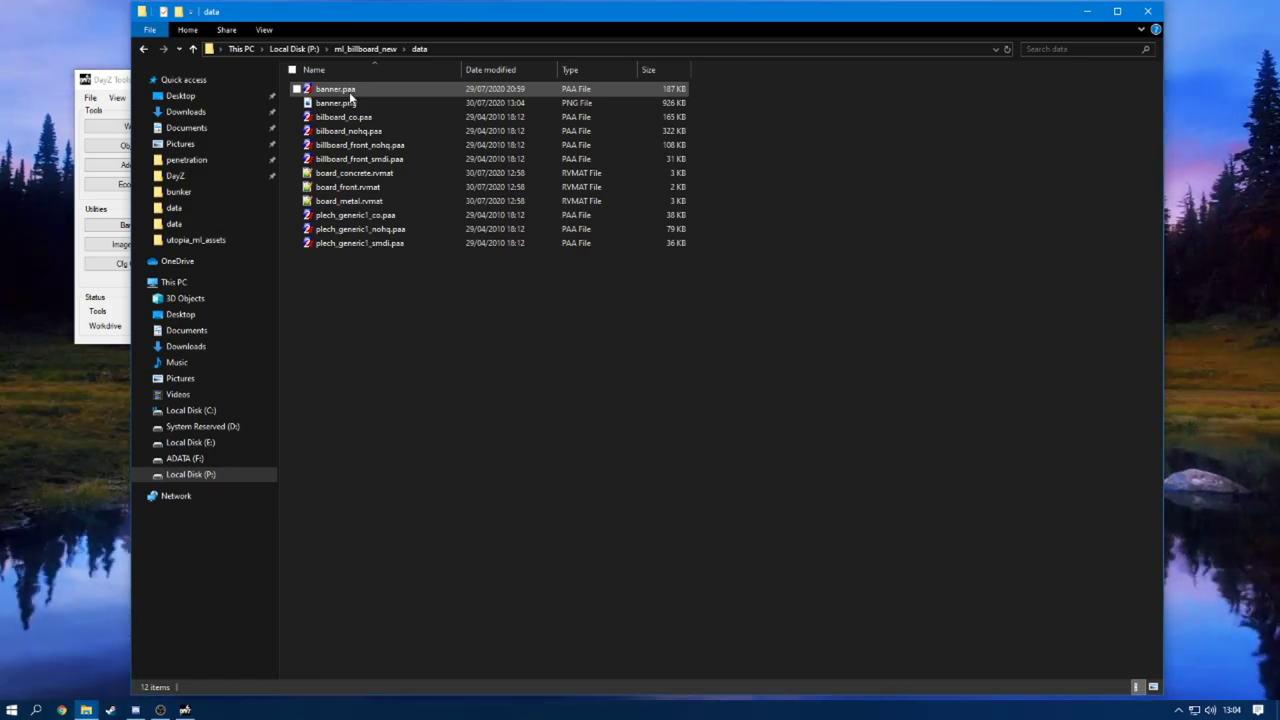
left_click(112, 78)
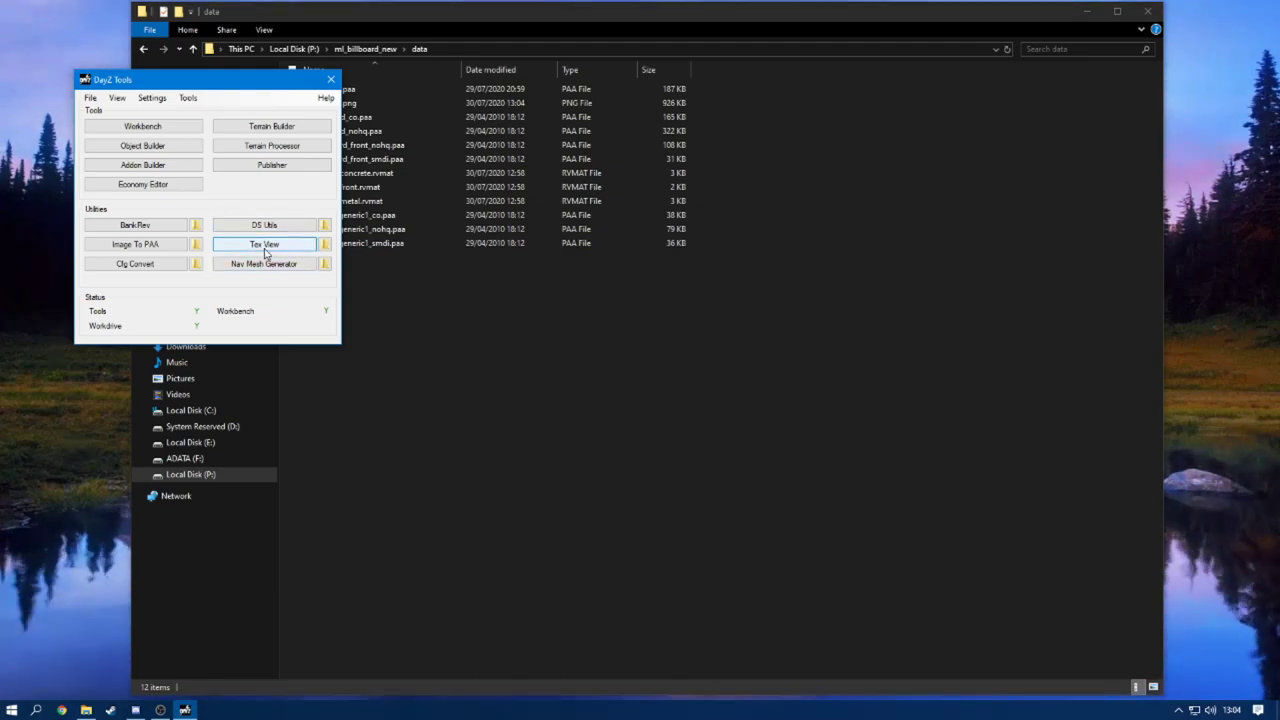
left_click(265, 245)
Load the existing banner.paa from the data folder into Texture Viewer to view the old billboard image.
left_click(640, 49)
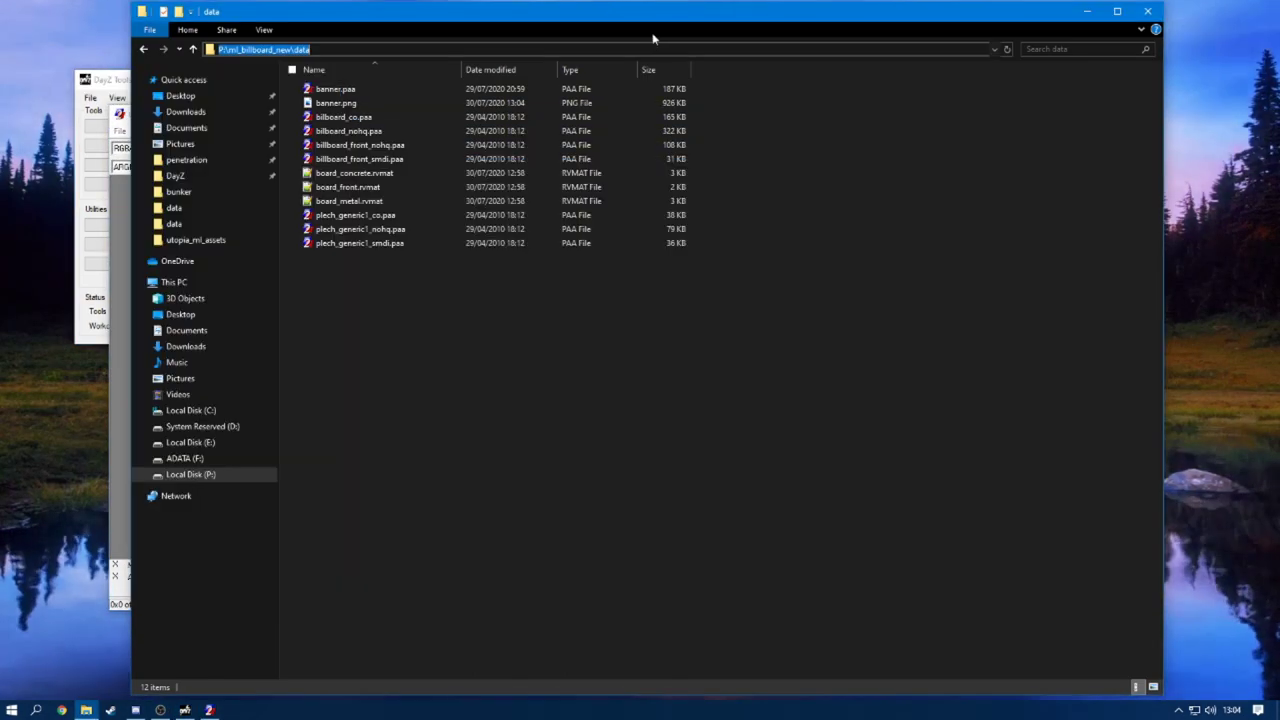
left_click_drag(586, 23, 960, 110)
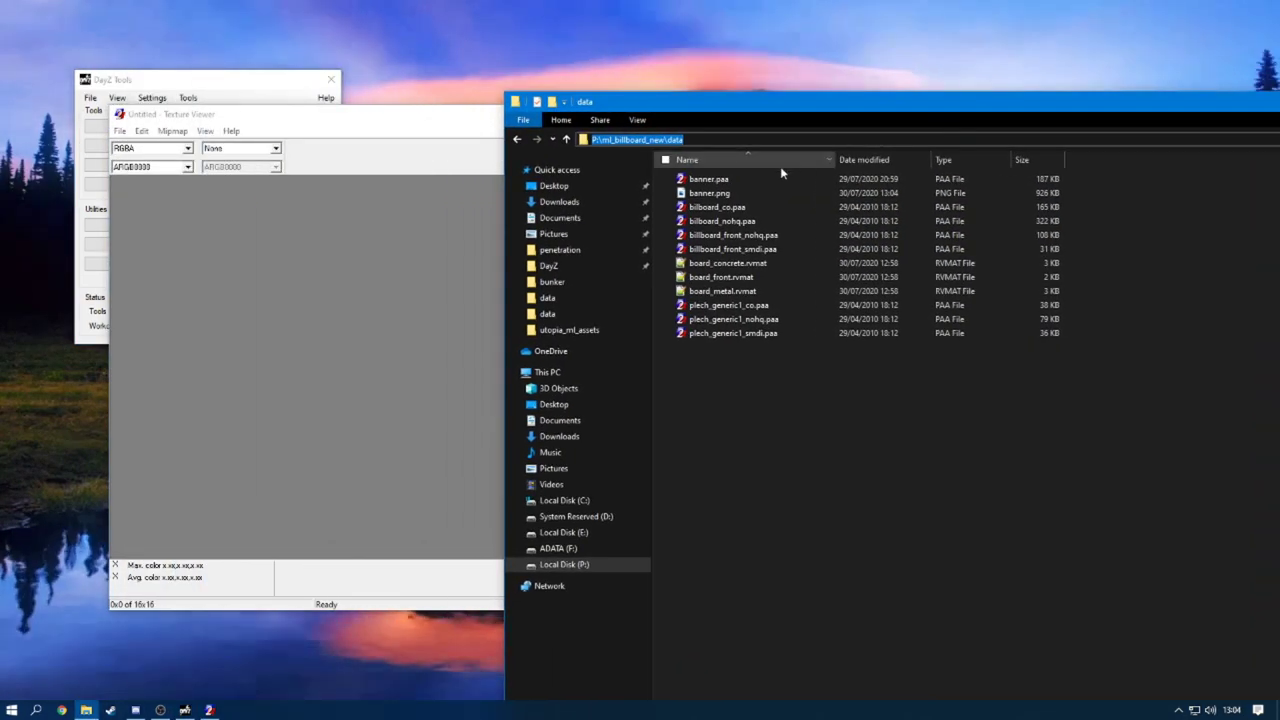
left_click(760, 181)
left_click_drag(760, 186, 441, 367)
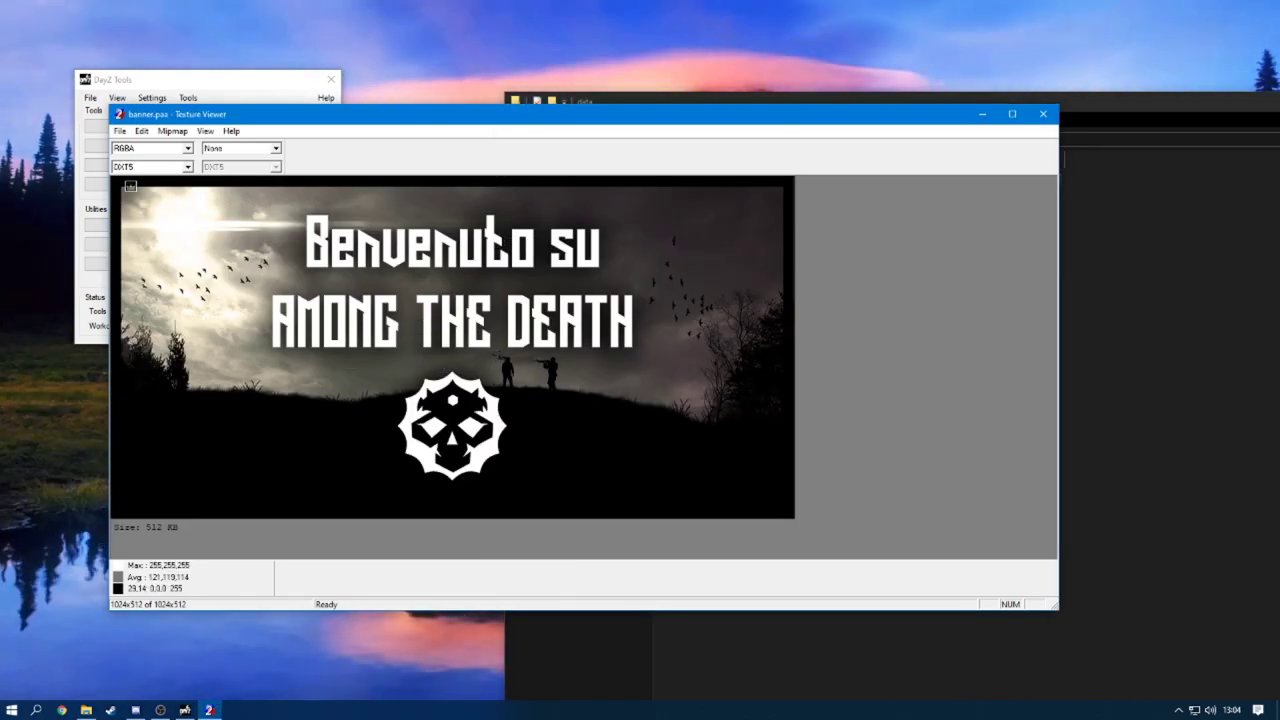
Open the redesigned banner.png in Texture Viewer and inspect the logo's edge up close.
left_click(119, 131)
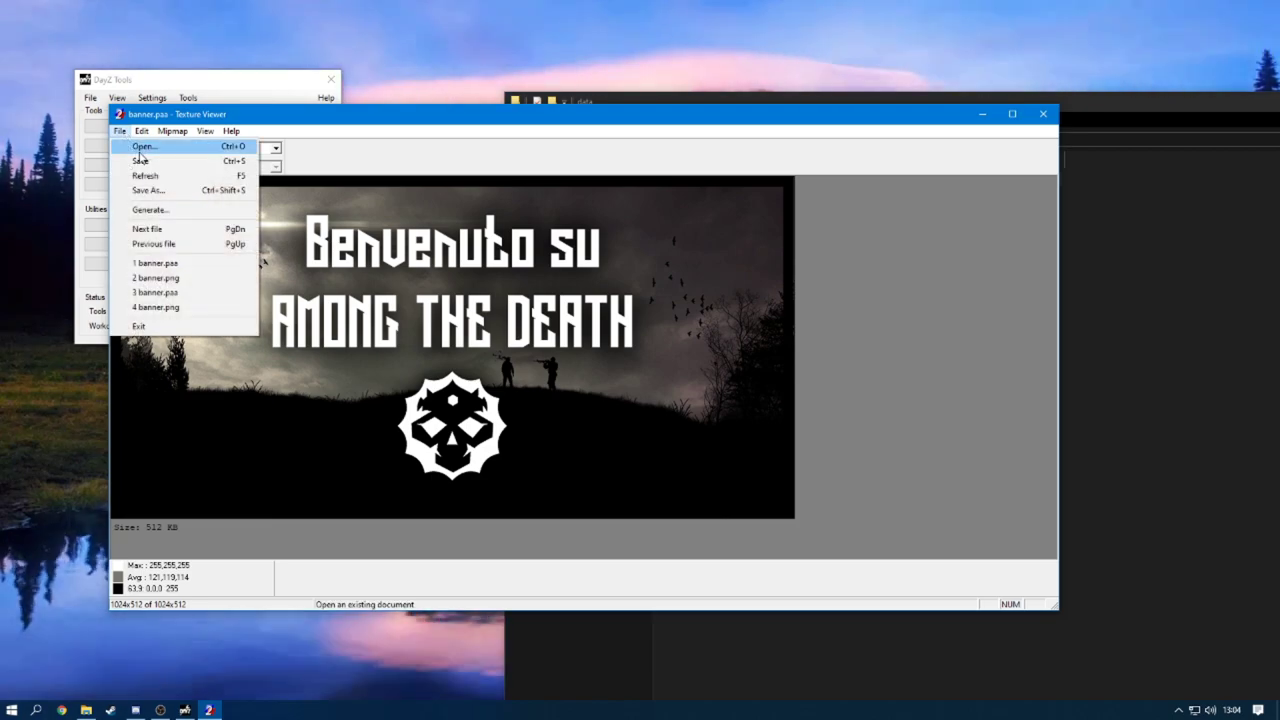
left_click(141, 147)
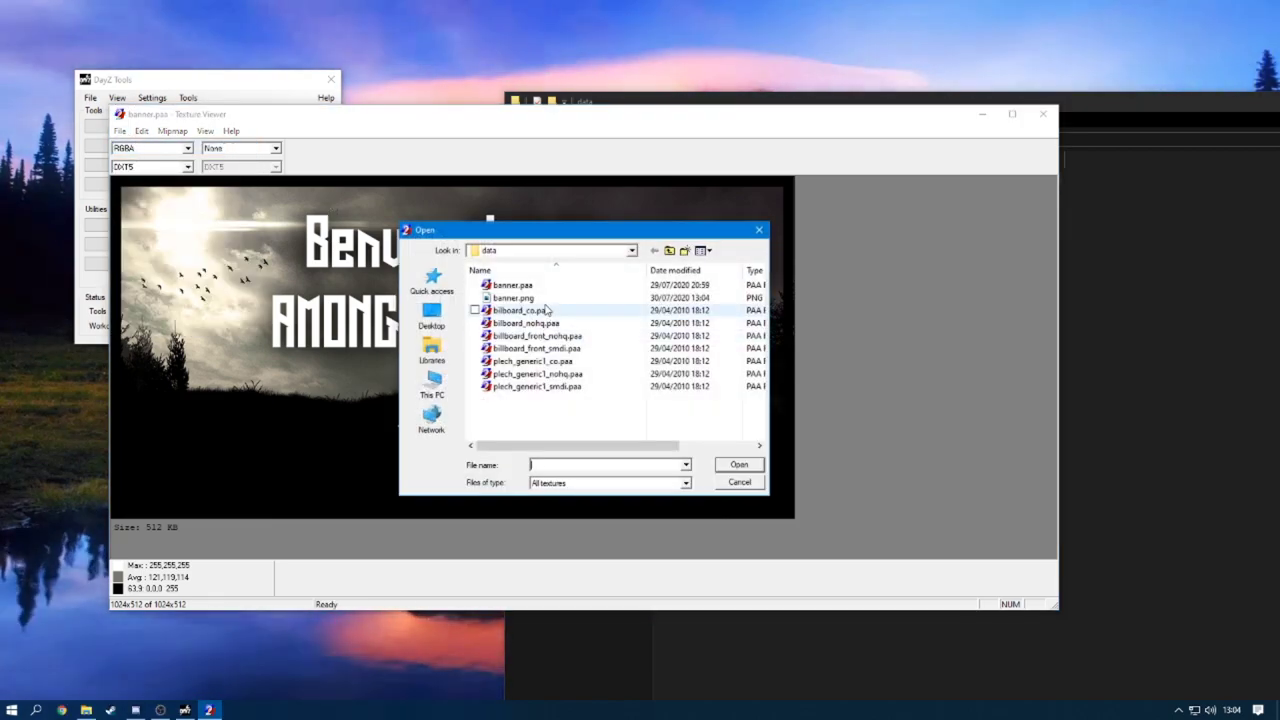
double_click(545, 300)
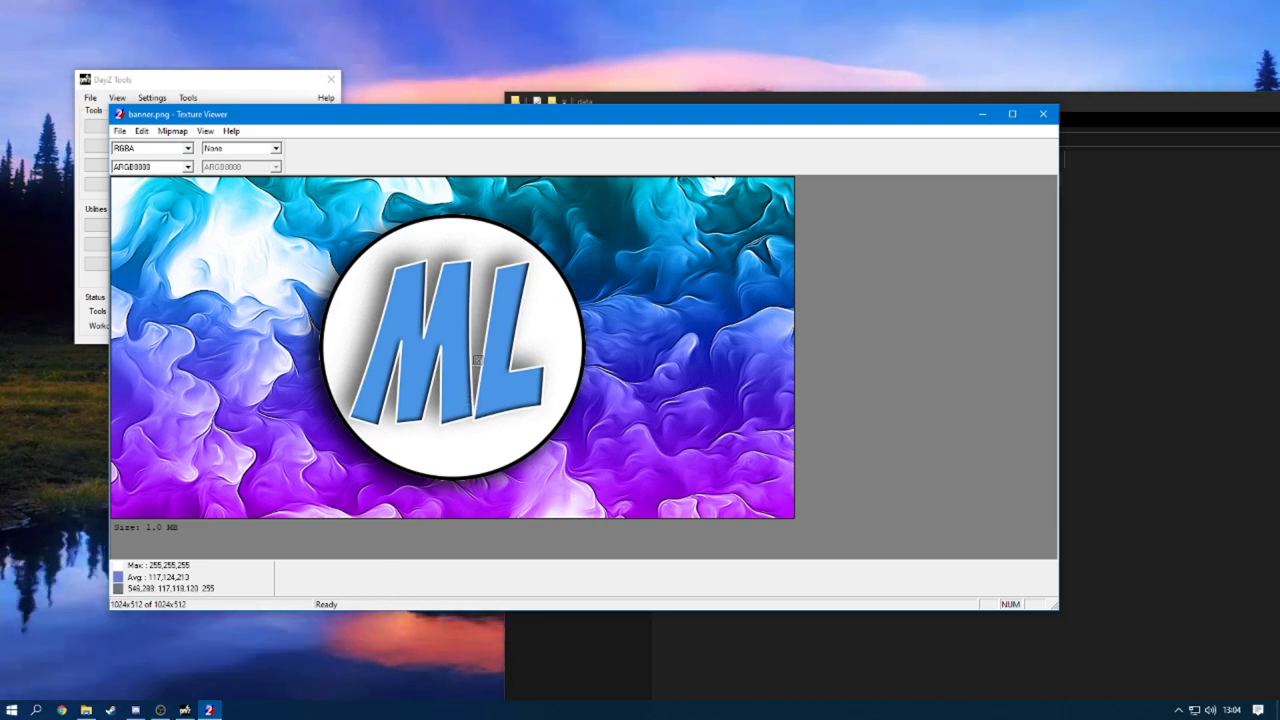
scroll(458, 208, "up", 2)
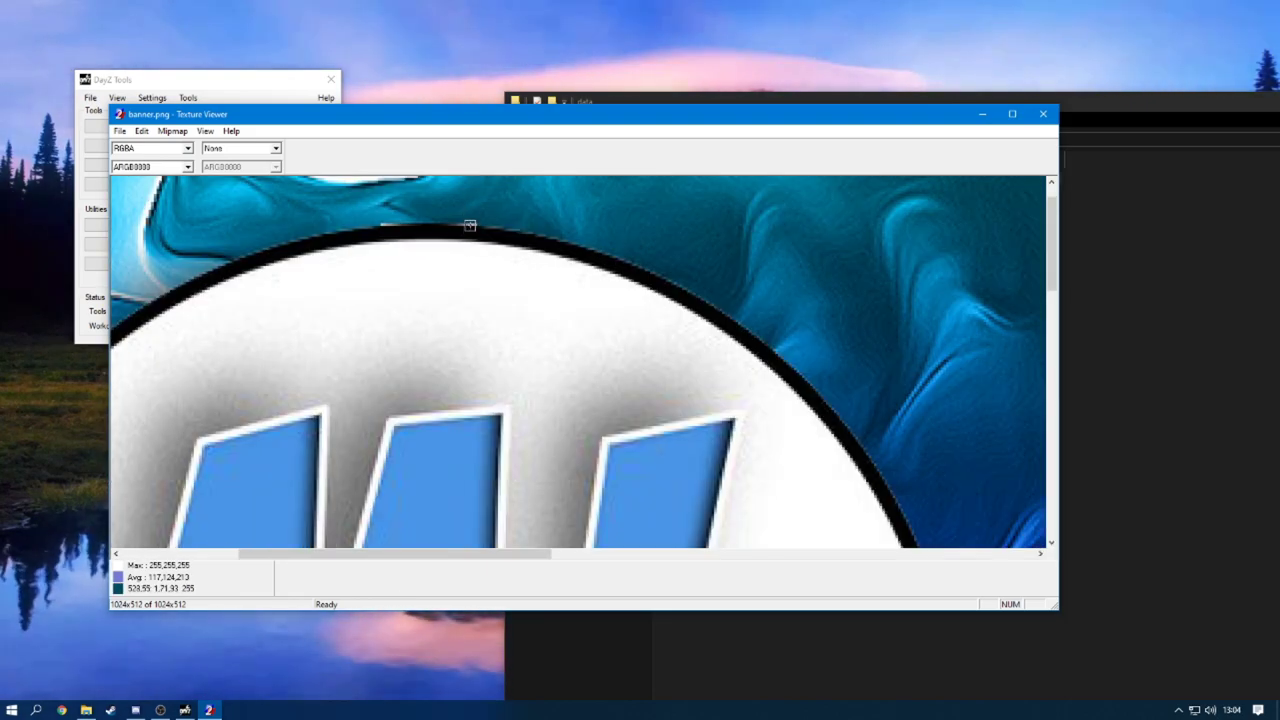
scroll(420, 273, "down", 2)
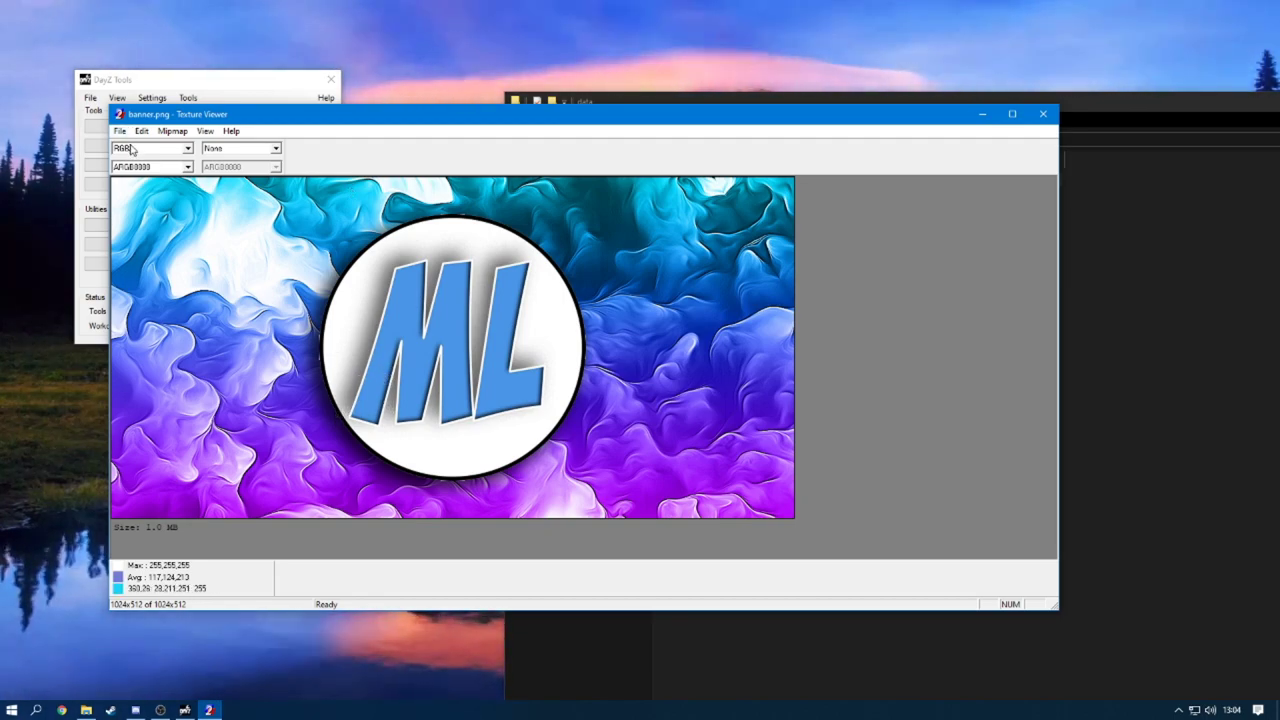
Save the texture as banner.paa in the data folder, replacing the existing file, and close Texture Viewer.
left_click(119, 131)
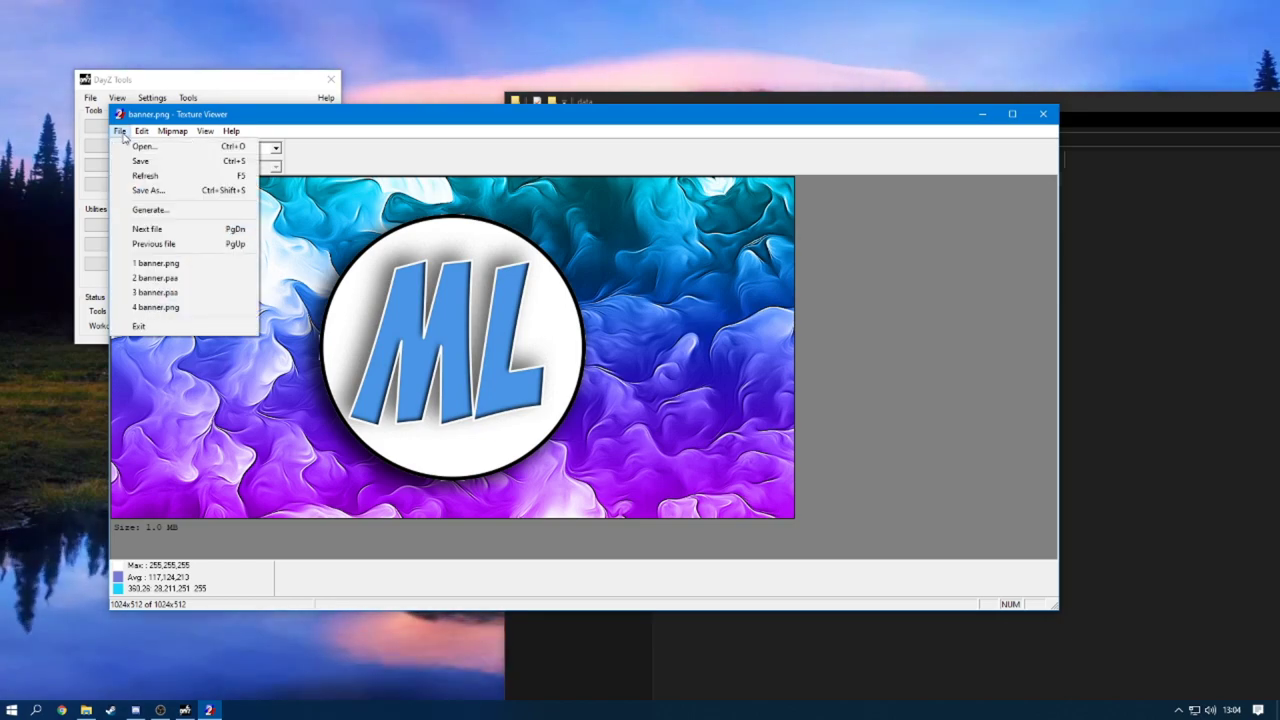
left_click(147, 191)
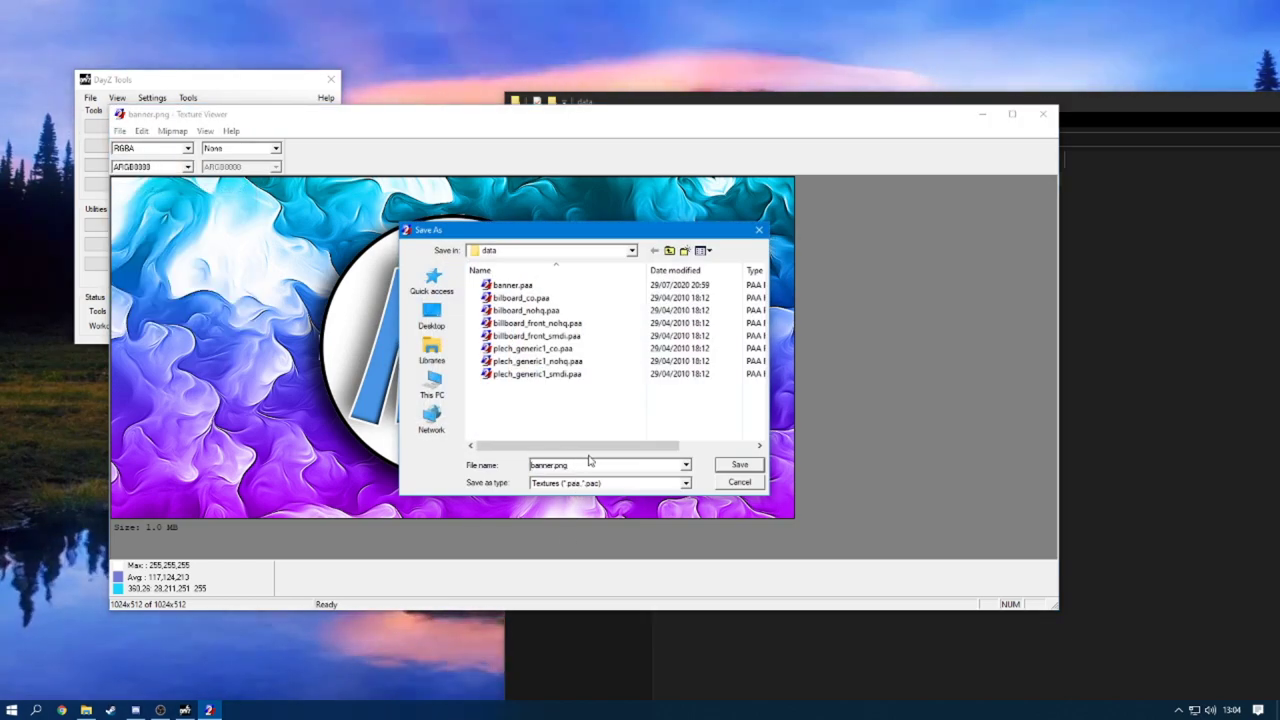
key("BackSpace")
key("BackSpace")
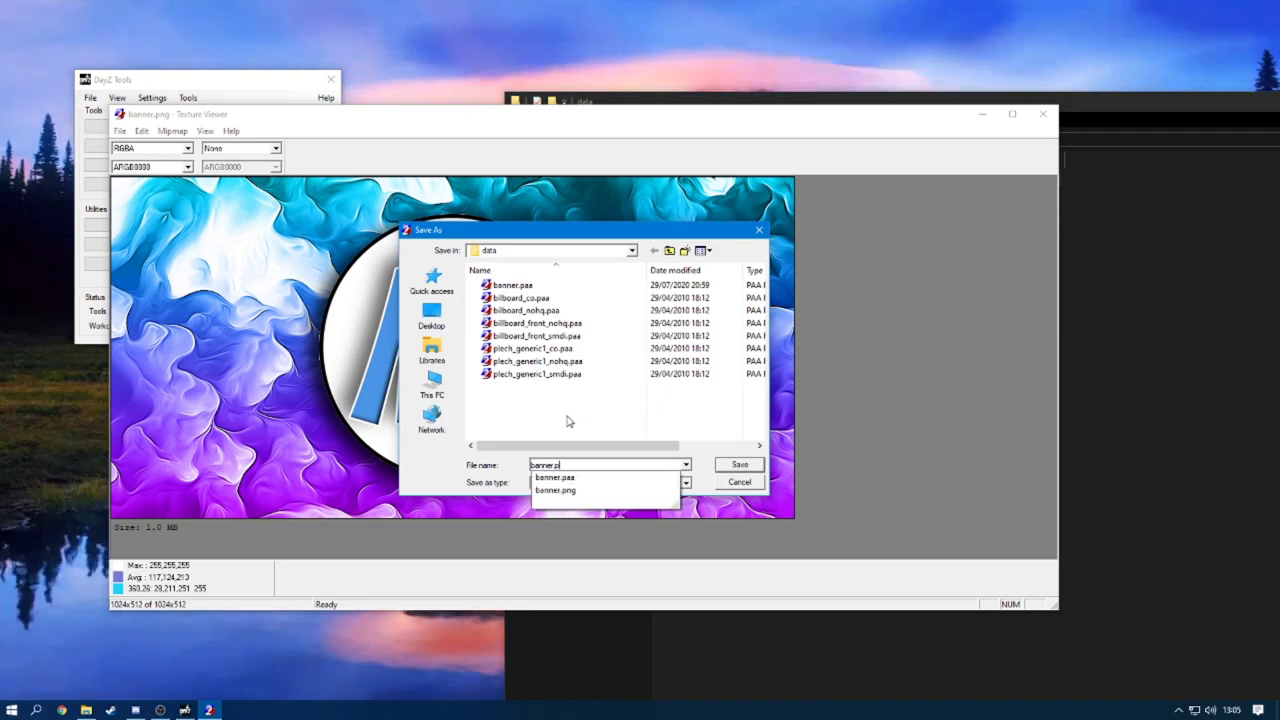
type("aa")
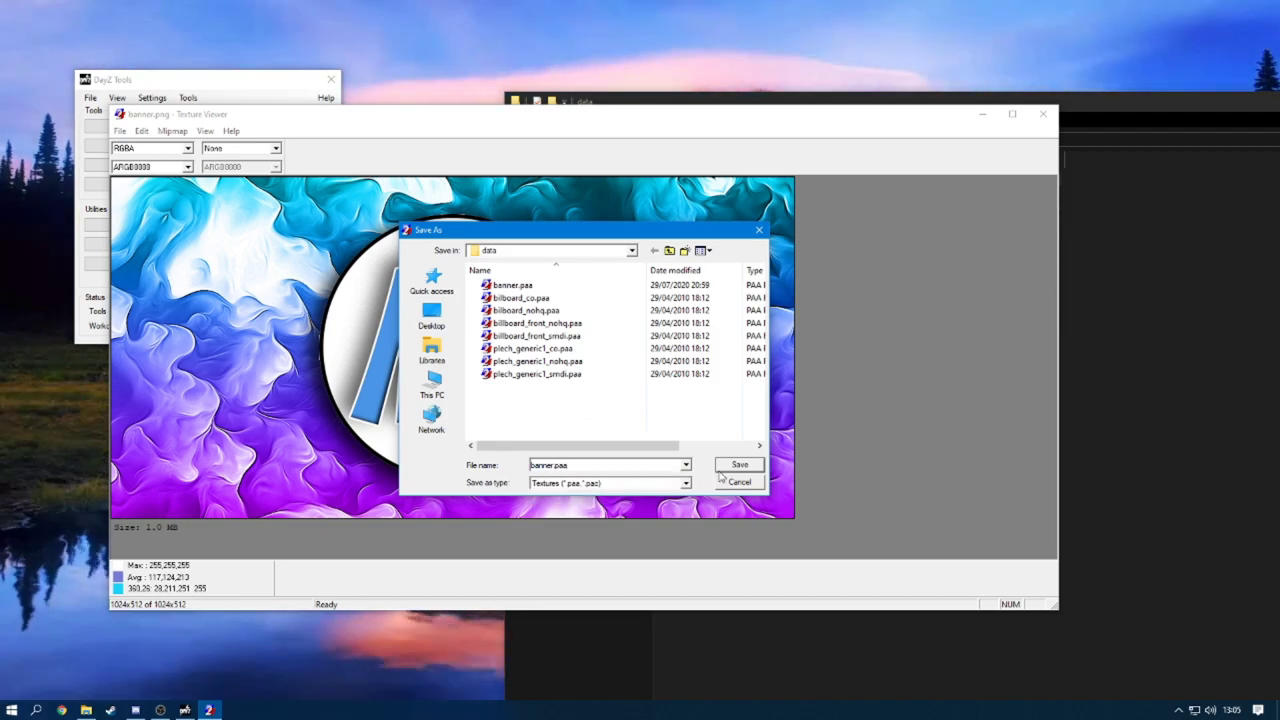
left_click(731, 466)
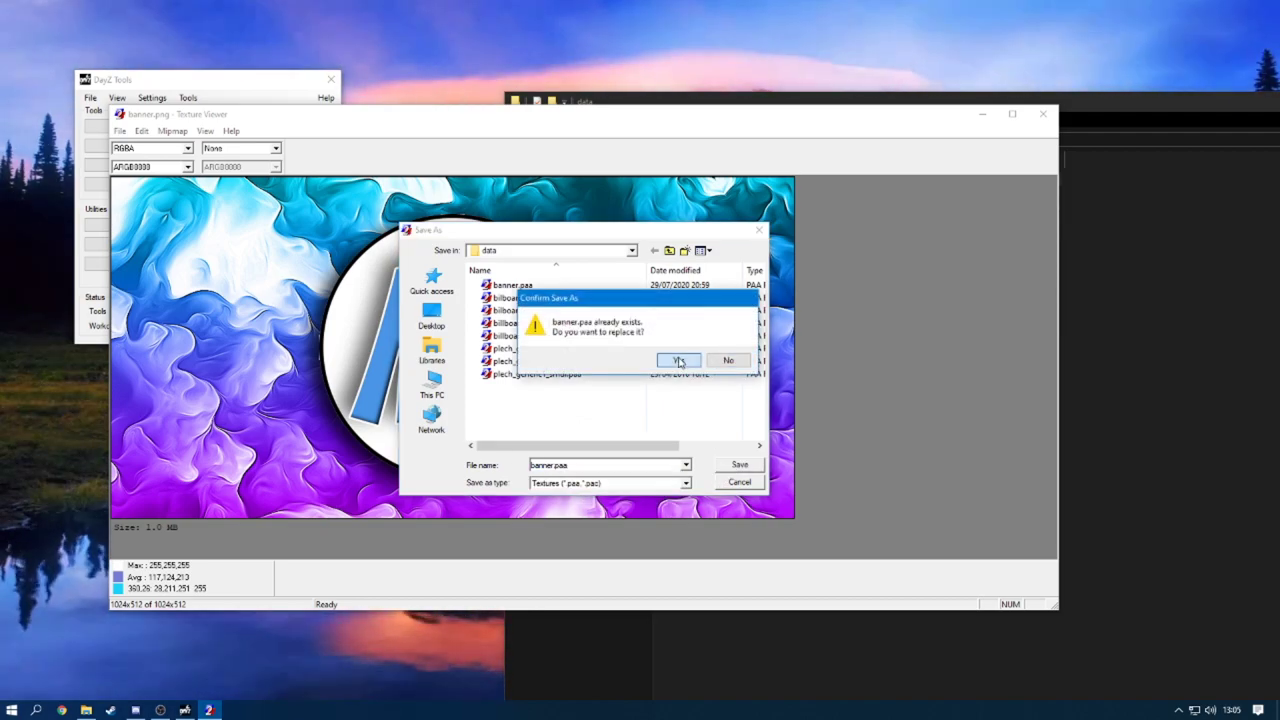
left_click(676, 359)
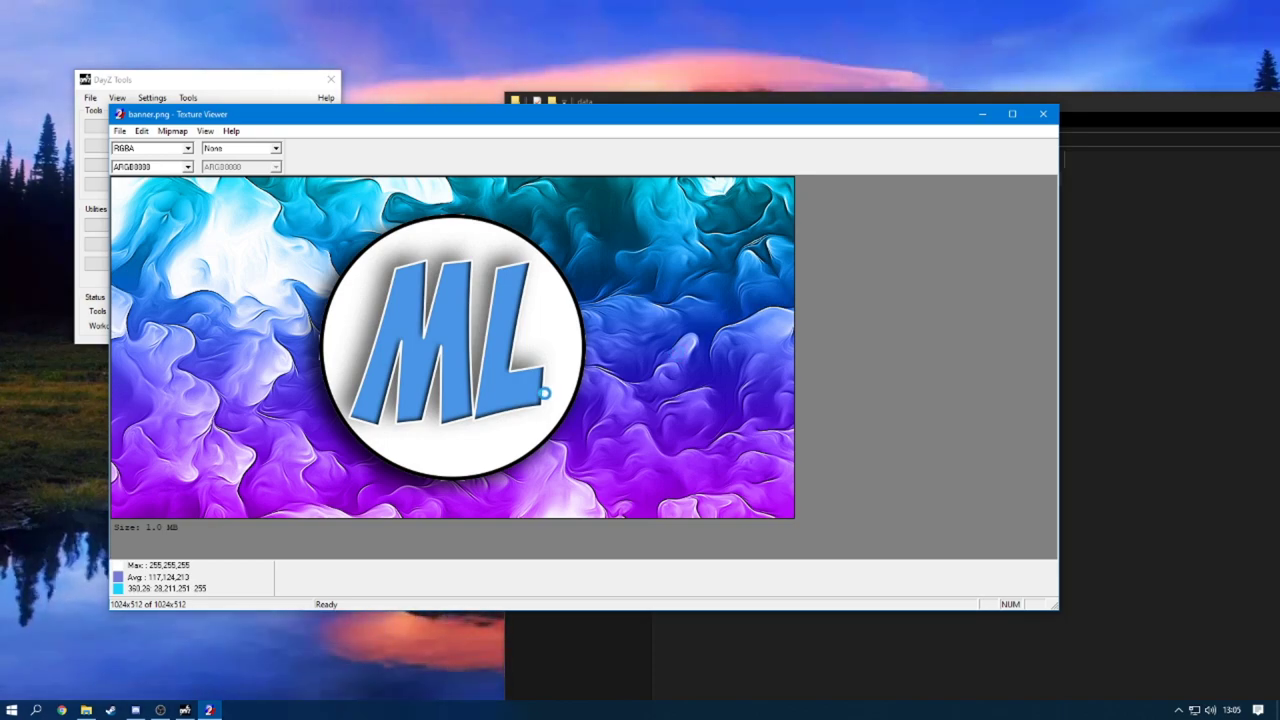
left_click(1043, 114)
Permanently delete banner.png from the data folder and go back to the ml_billboard_new folder.
left_click(707, 193)
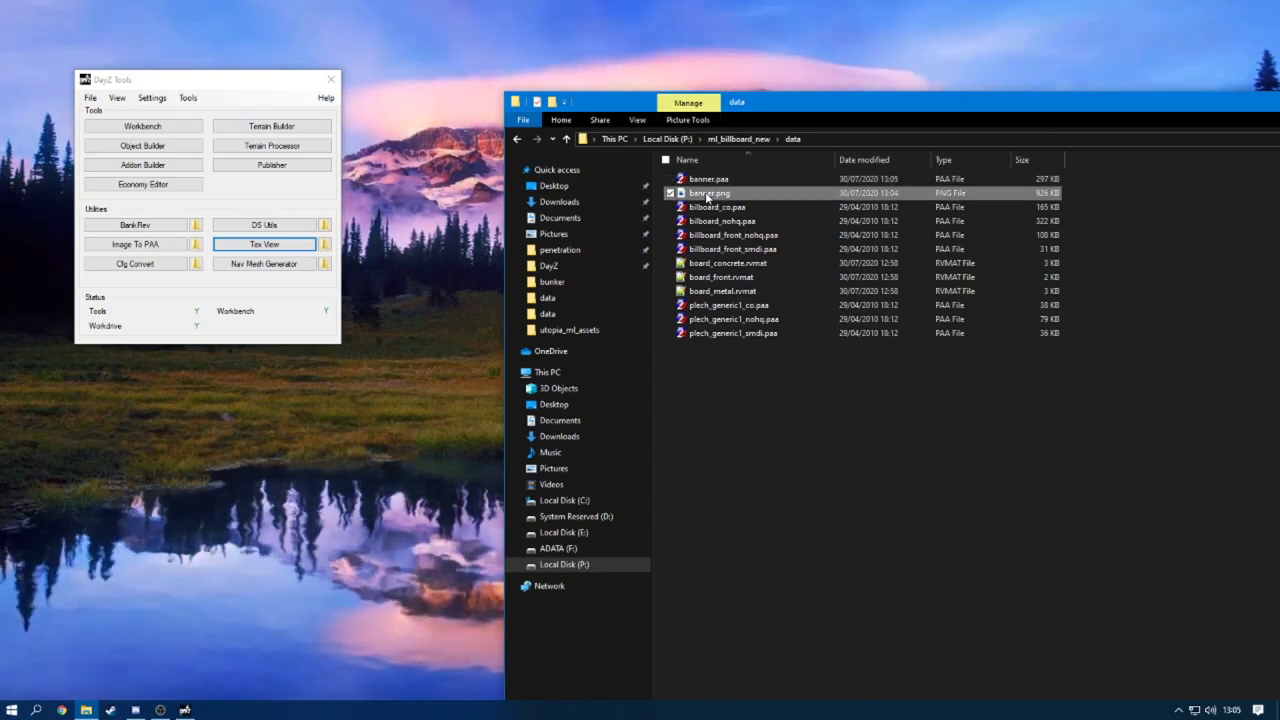
key("shift+Delete")
key("Return")
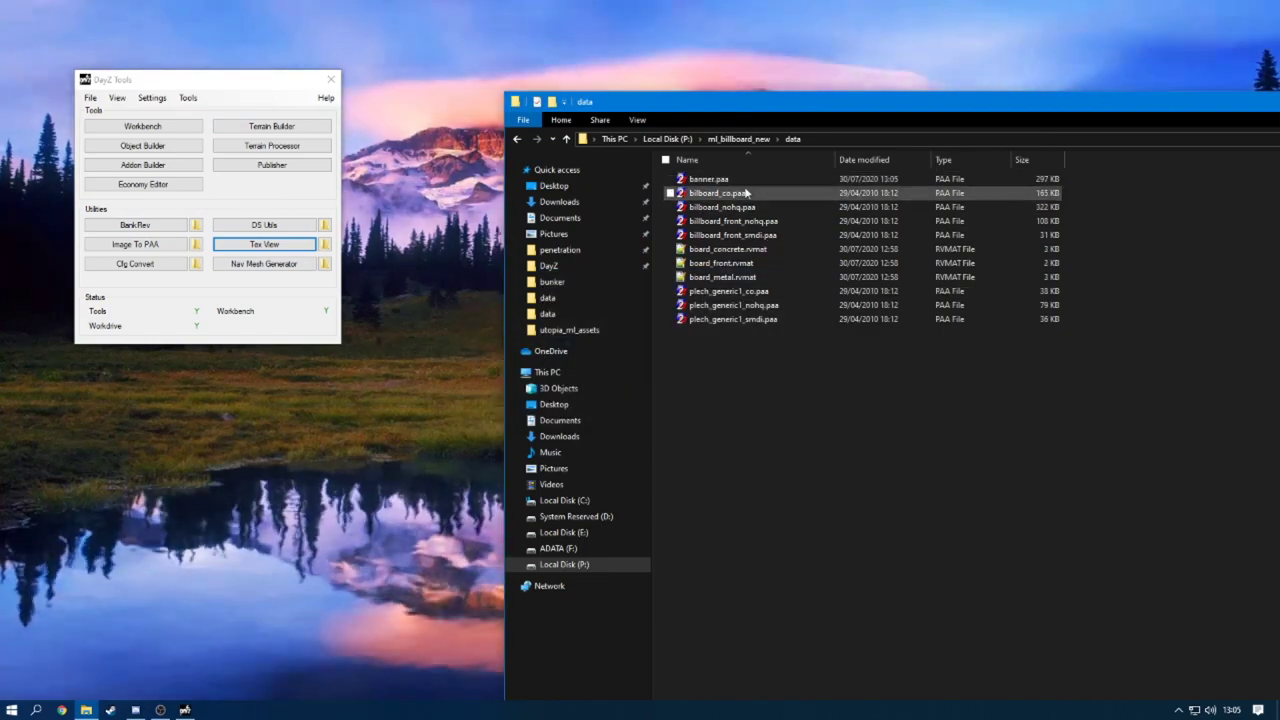
left_click(740, 139)
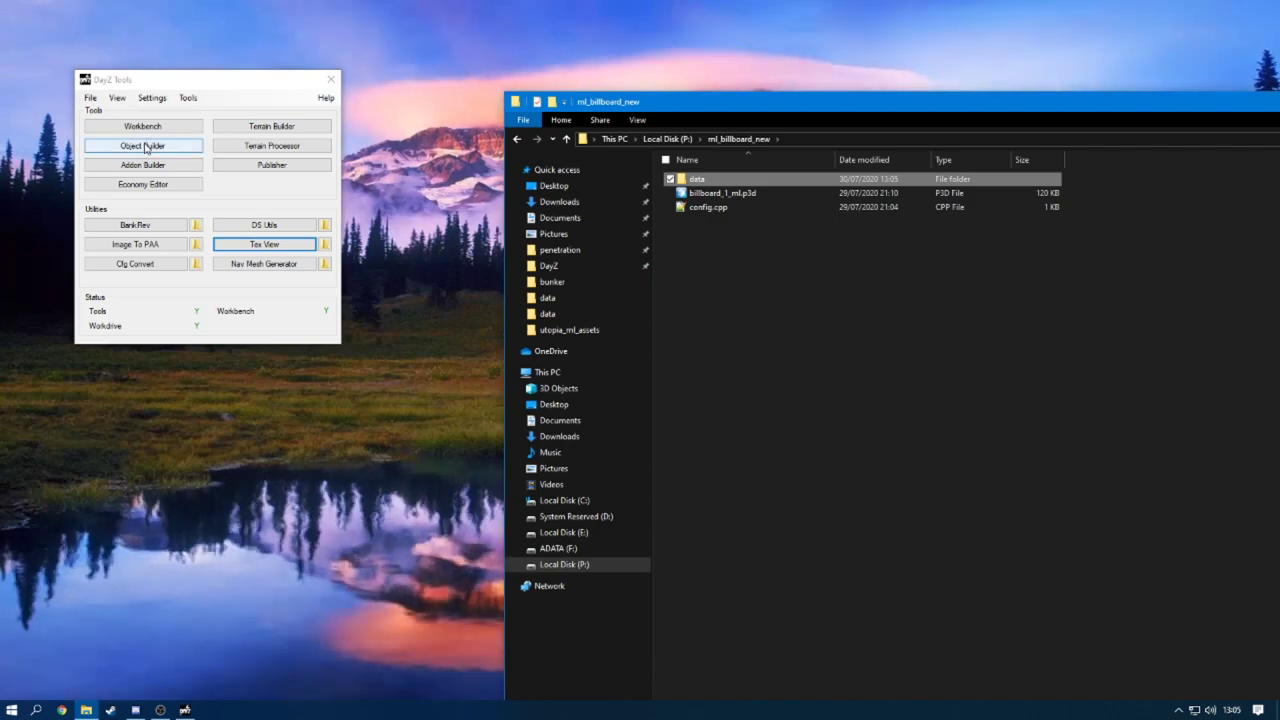
Launch Object Builder from DayZ Tools and review which of its windows are enabled.
left_click(143, 146)
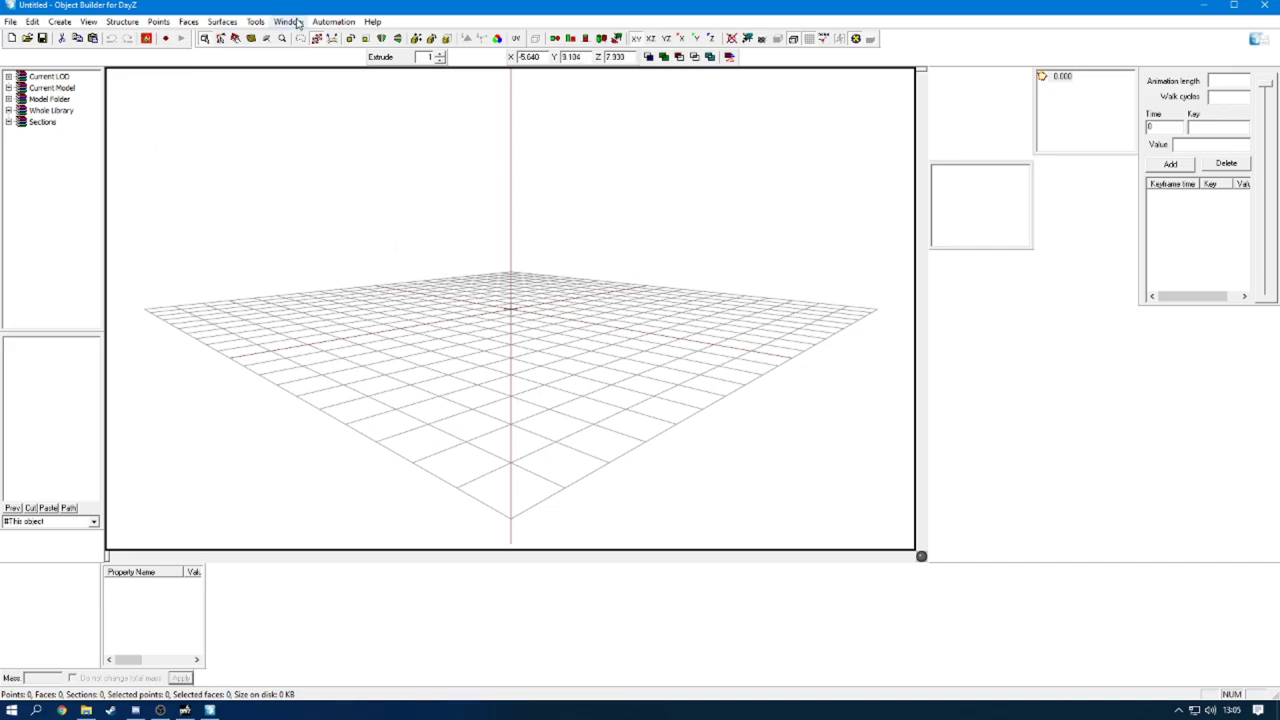
left_click(289, 21)
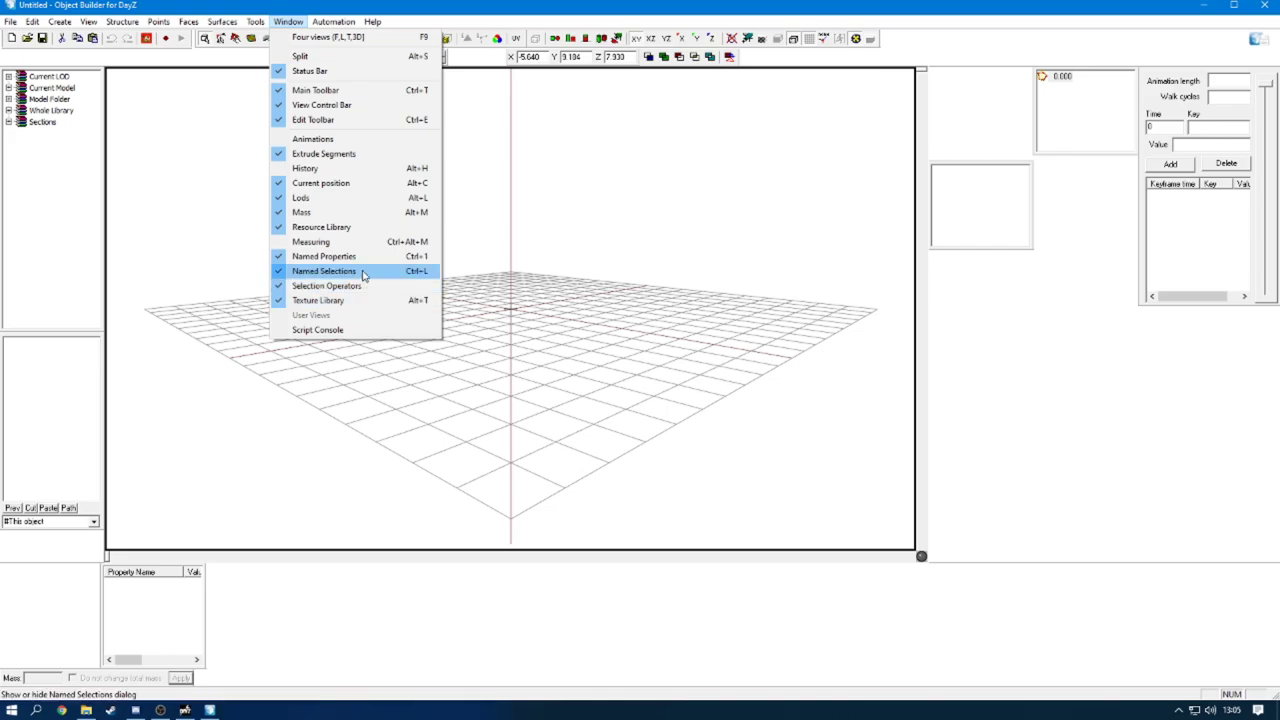
left_click(995, 5)
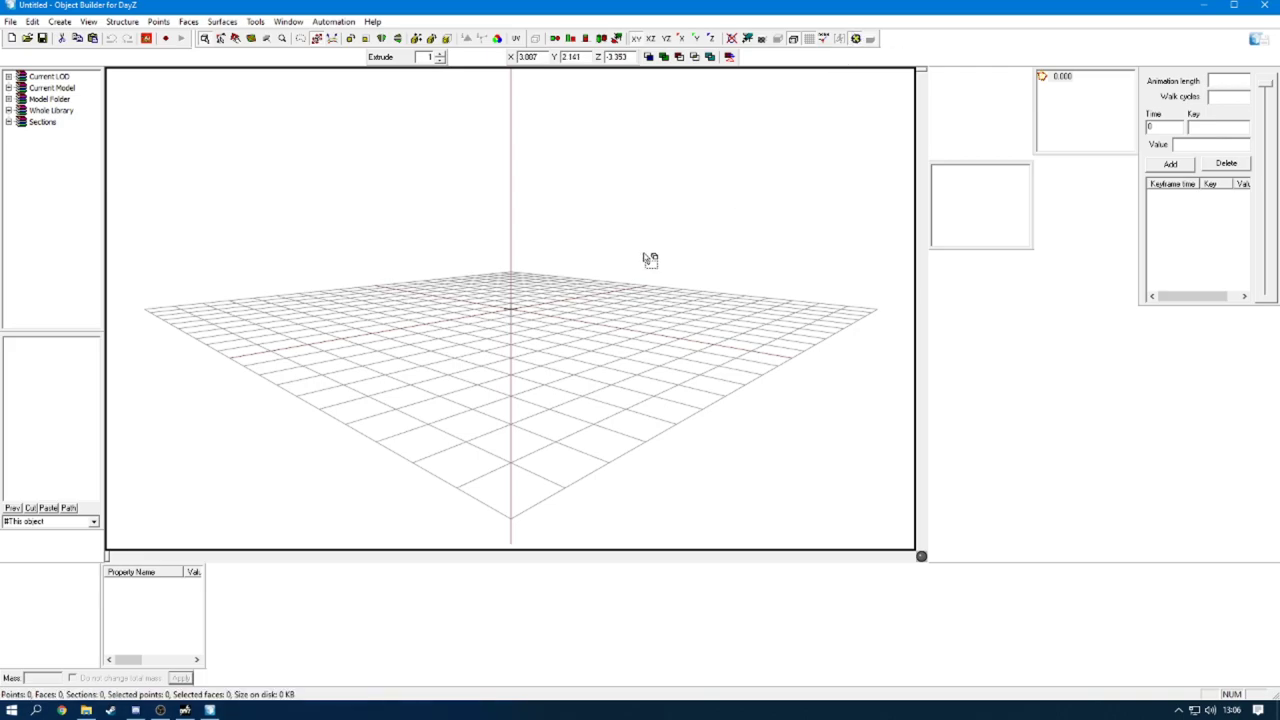
Rotate and zoom out the empty 3D view to look at the grid from different angles.
key("KP_4")
key("KP_8")
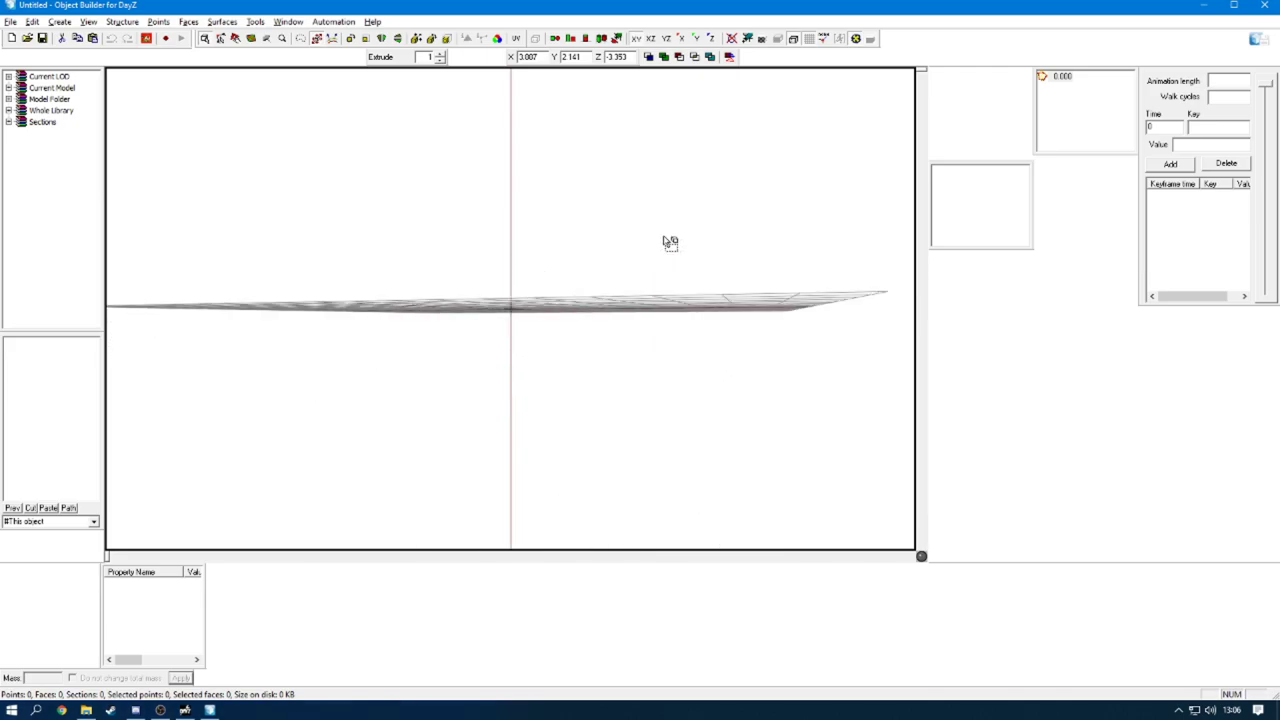
key("KP_2")
key("KP_Subtract")
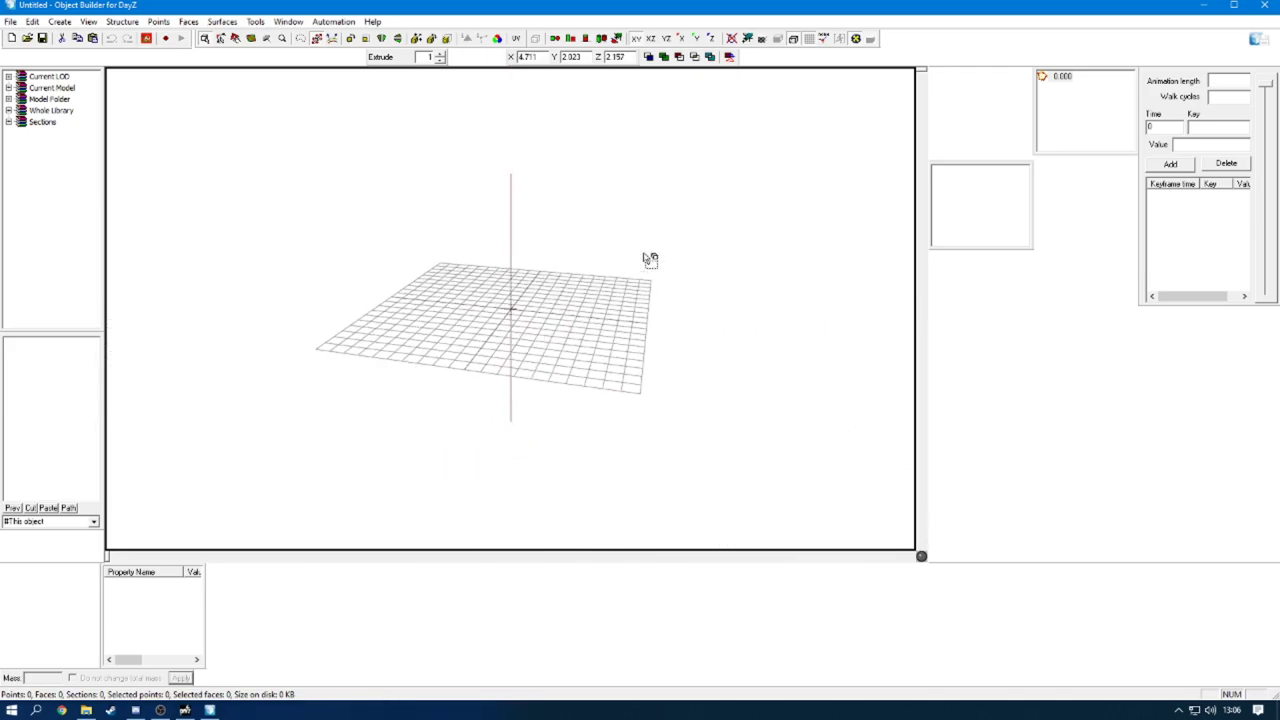
key("KP_8")
key("KP_8")
key("KP_6")
key("KP_6")
key("KP_8")
key("KP_2")
key("KP_8")
key("KP_2")
key("KP_8")
key("KP_6")
key("KP_2")
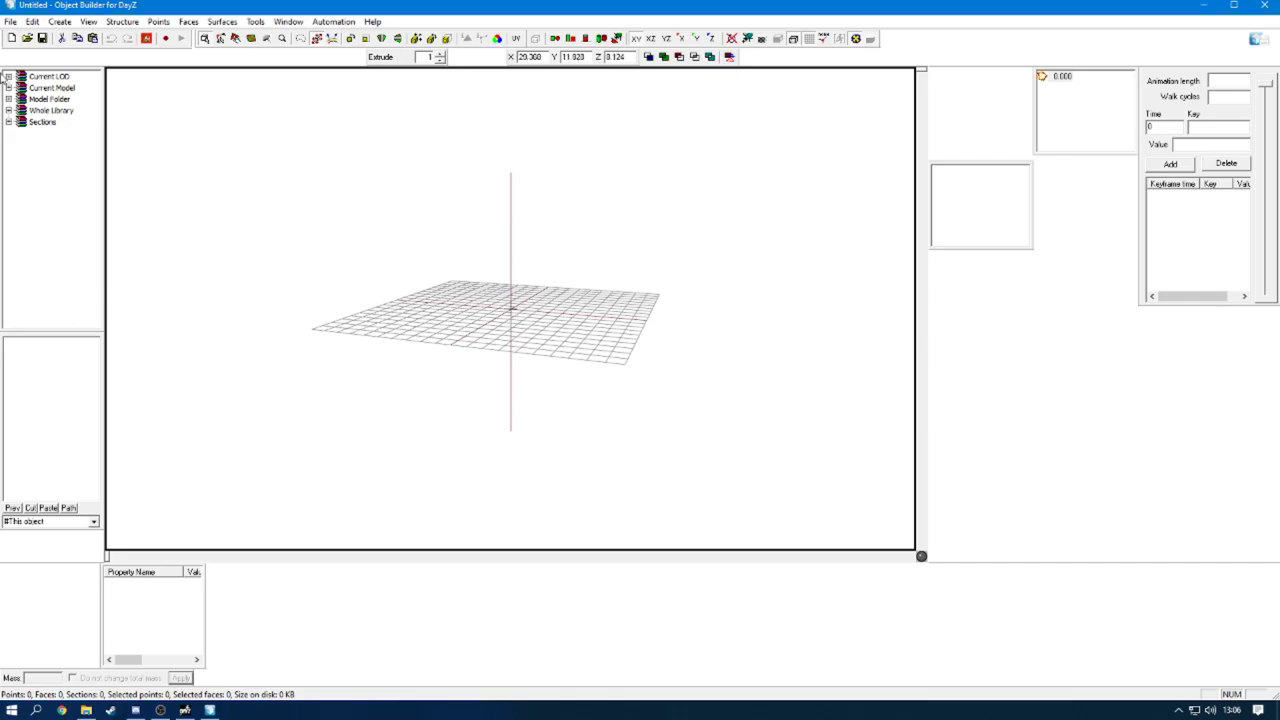
Open billboard_1_ml.p3d from the ml_billboard_new folder on the P: drive.
left_click(10, 21)
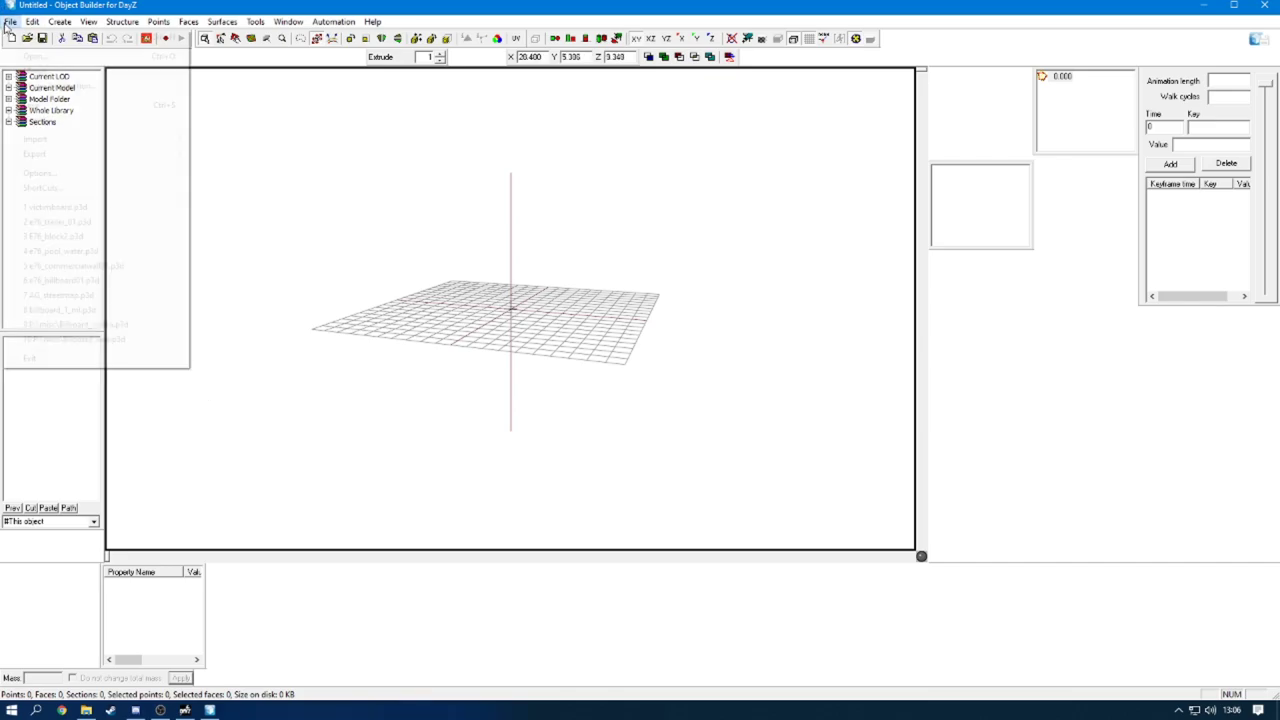
left_click(40, 51)
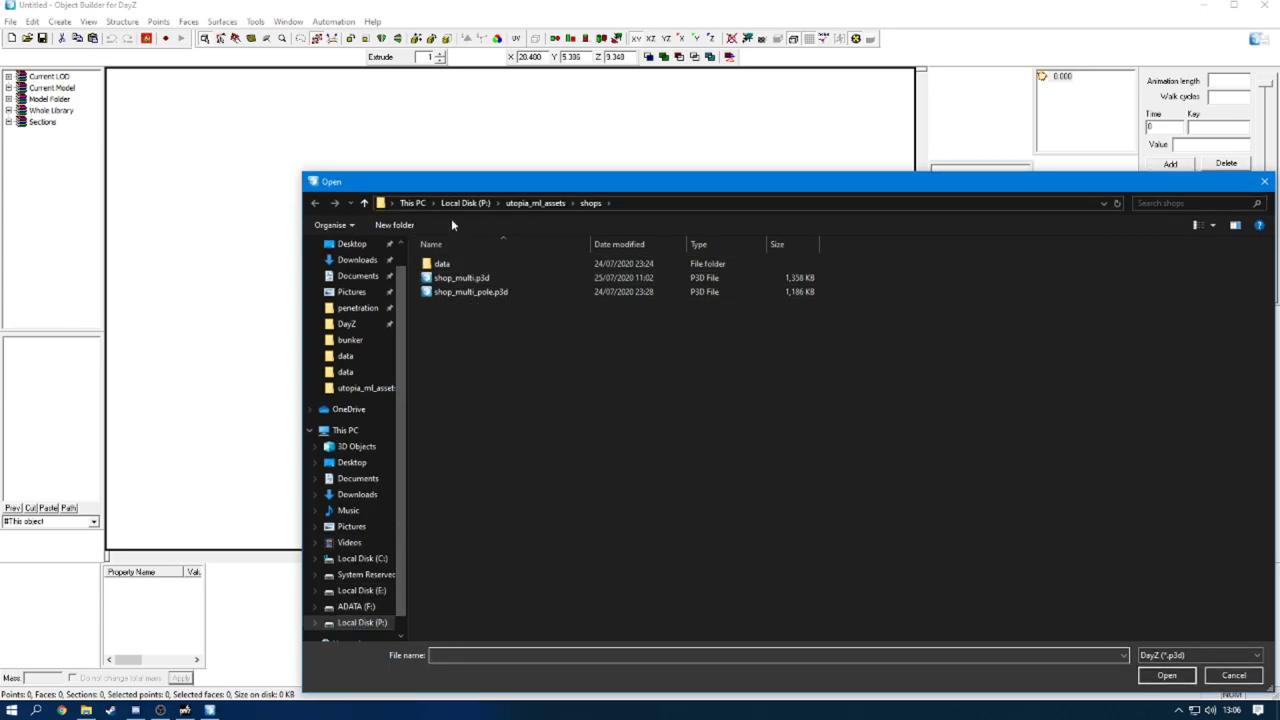
left_click(457, 204)
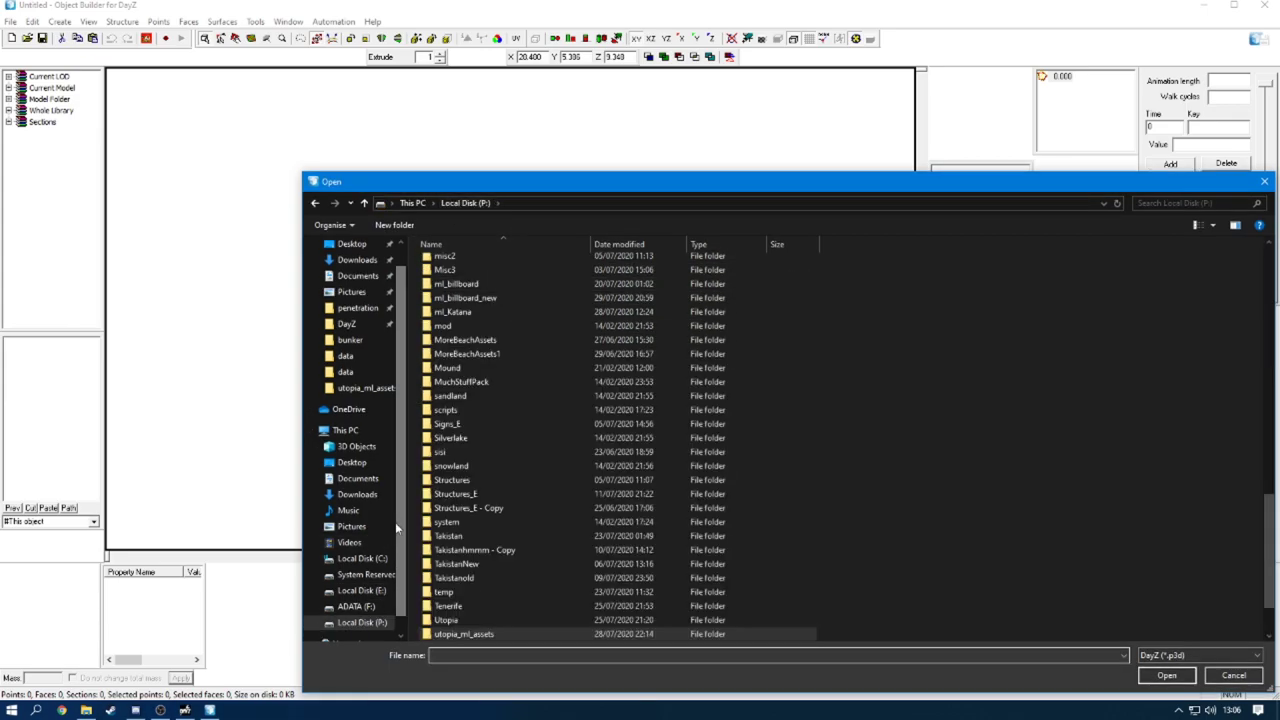
scroll(480, 590, "down", 5)
scroll(480, 596, "up", 3)
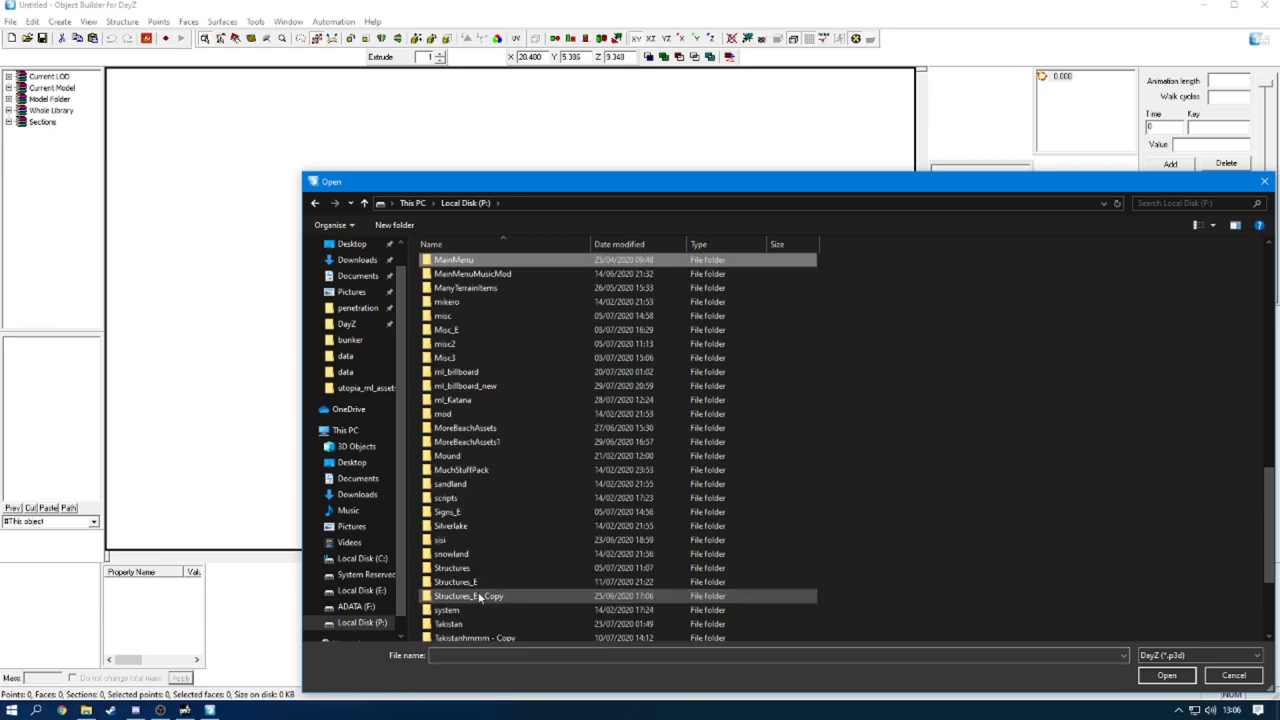
double_click(476, 388)
double_click(475, 277)
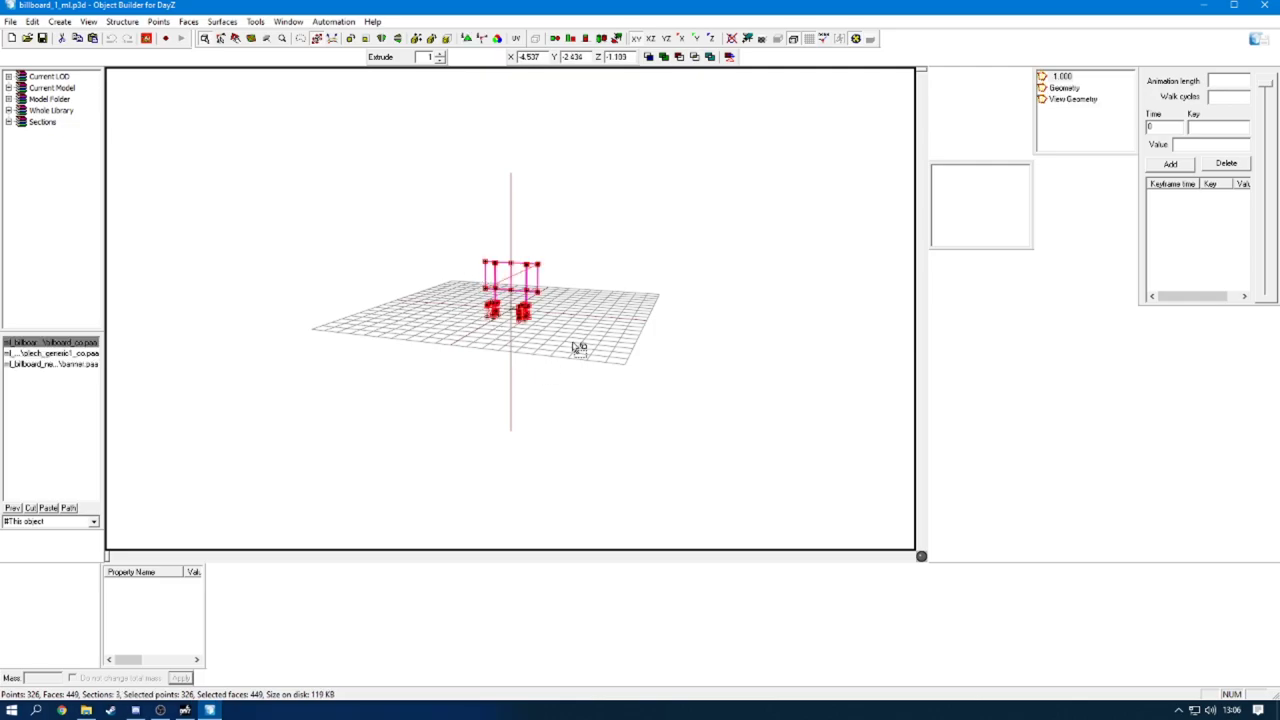
Examine the billboard model's wireframe from several angles and up close.
key("Left")
key("Left")
key("Left")
key("Left")
key("Left")
key("Left")
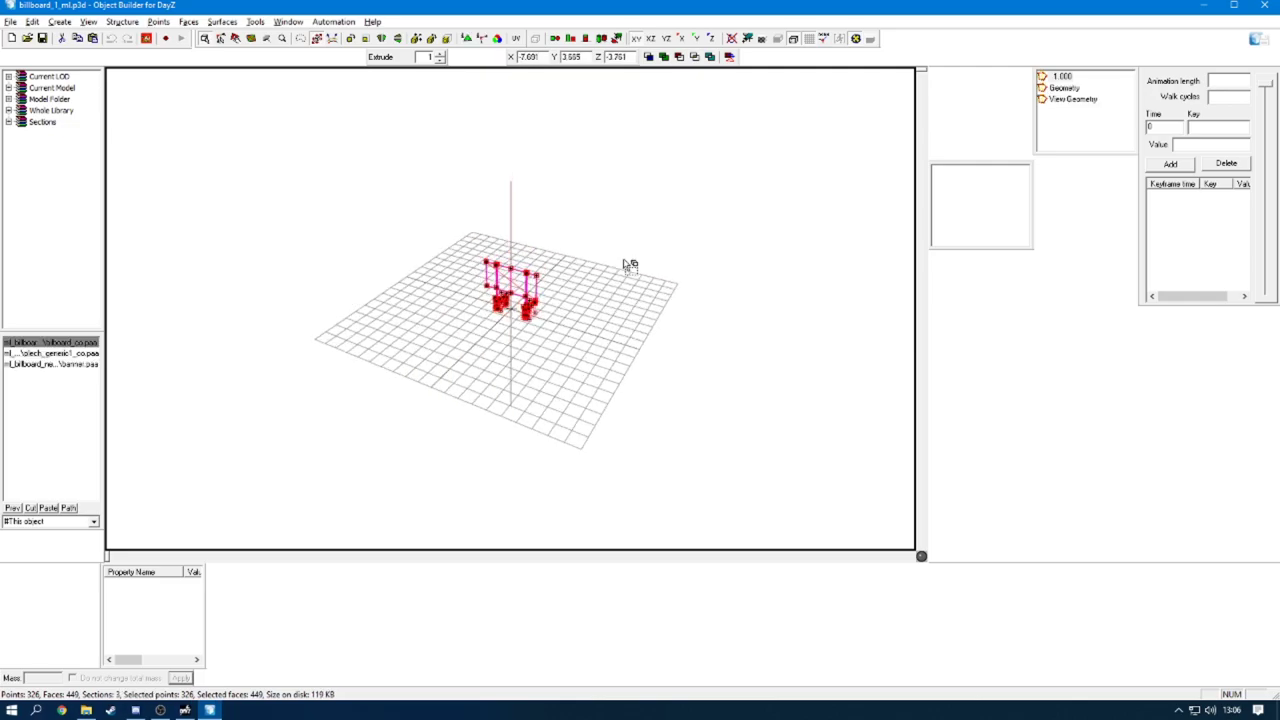
key("Down")
key("Down")
key("Down")
key("Left")
key("Left")
key("Left")
key("Left")
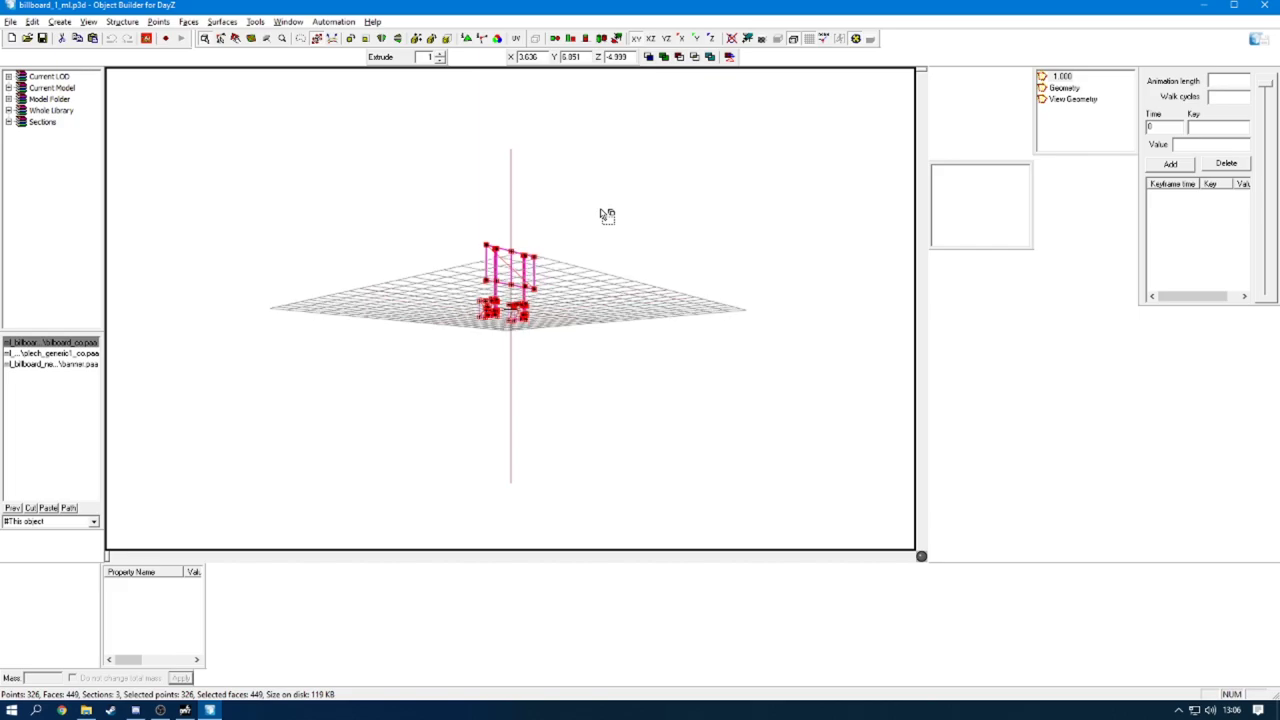
key("Up")
key("Left")
scroll(598, 250, "up", 3)
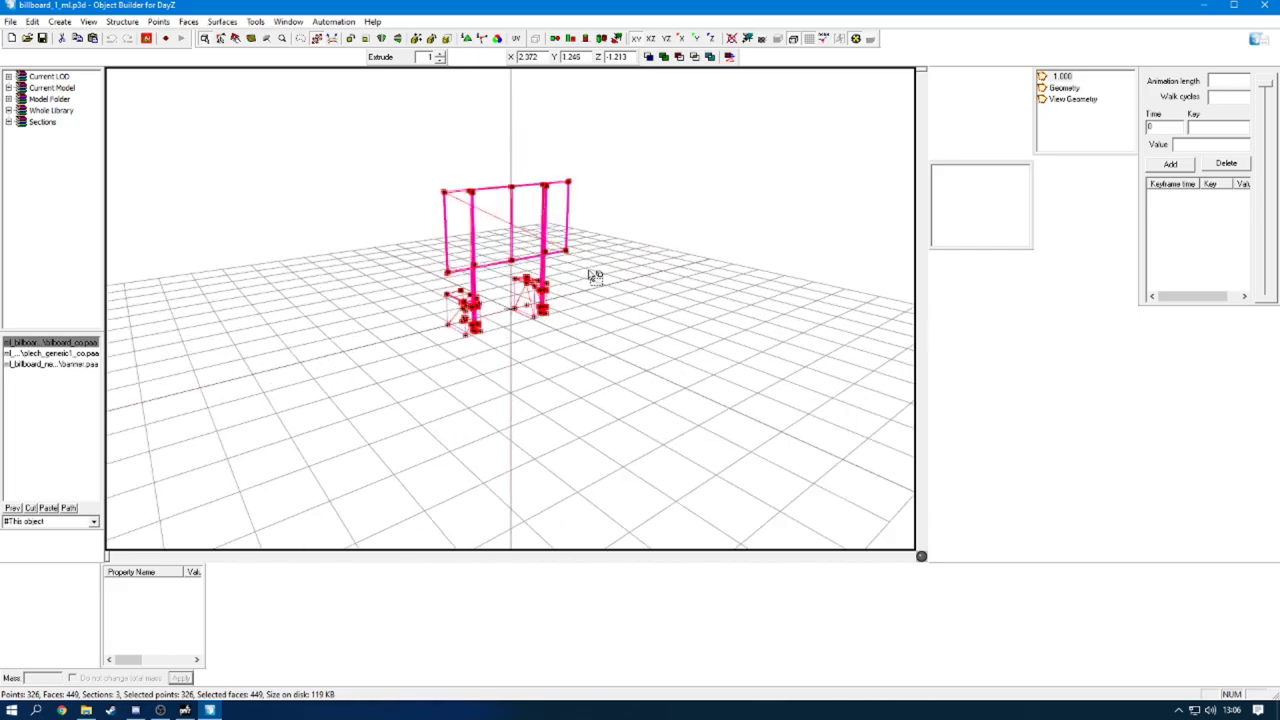
Clear the selection and select the whole billboard model again.
left_click(596, 323)
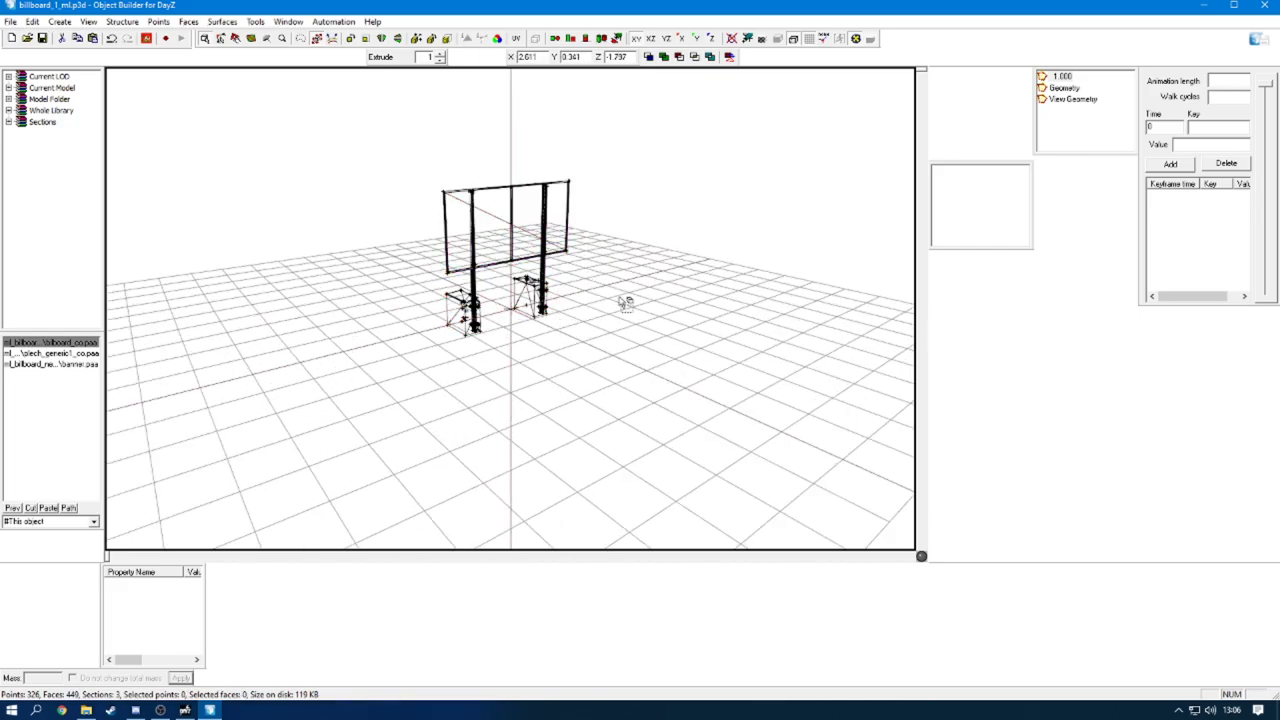
key("ctrl+a")
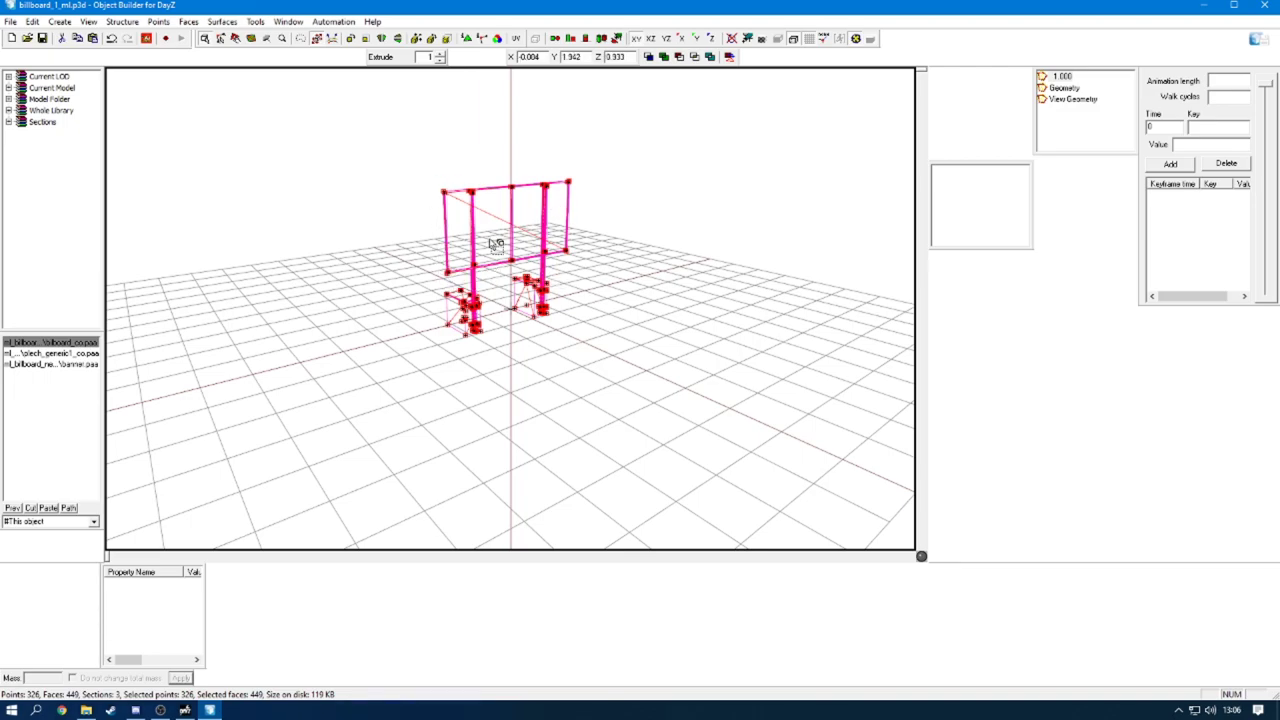
Open the face properties of the selected billboard and select the two faces that carry the banner.paa texture.
key("e")
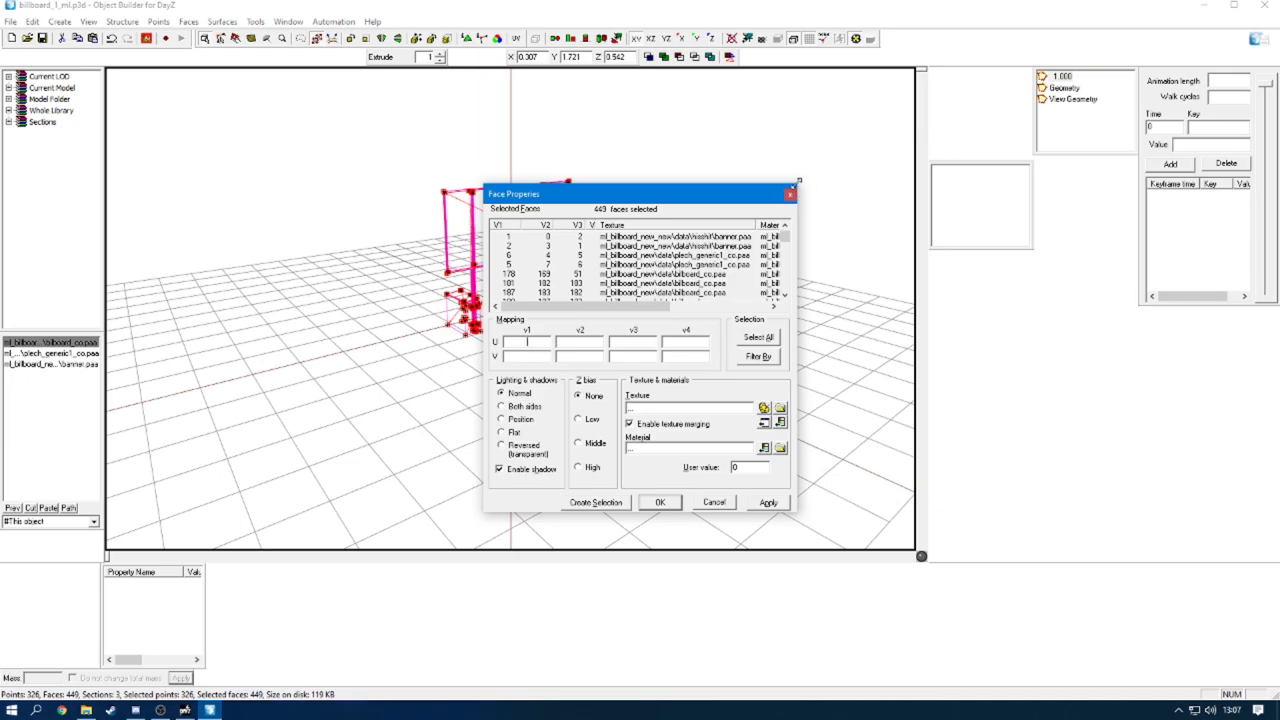
left_click_drag(798, 182, 960, 156)
left_click(686, 207)
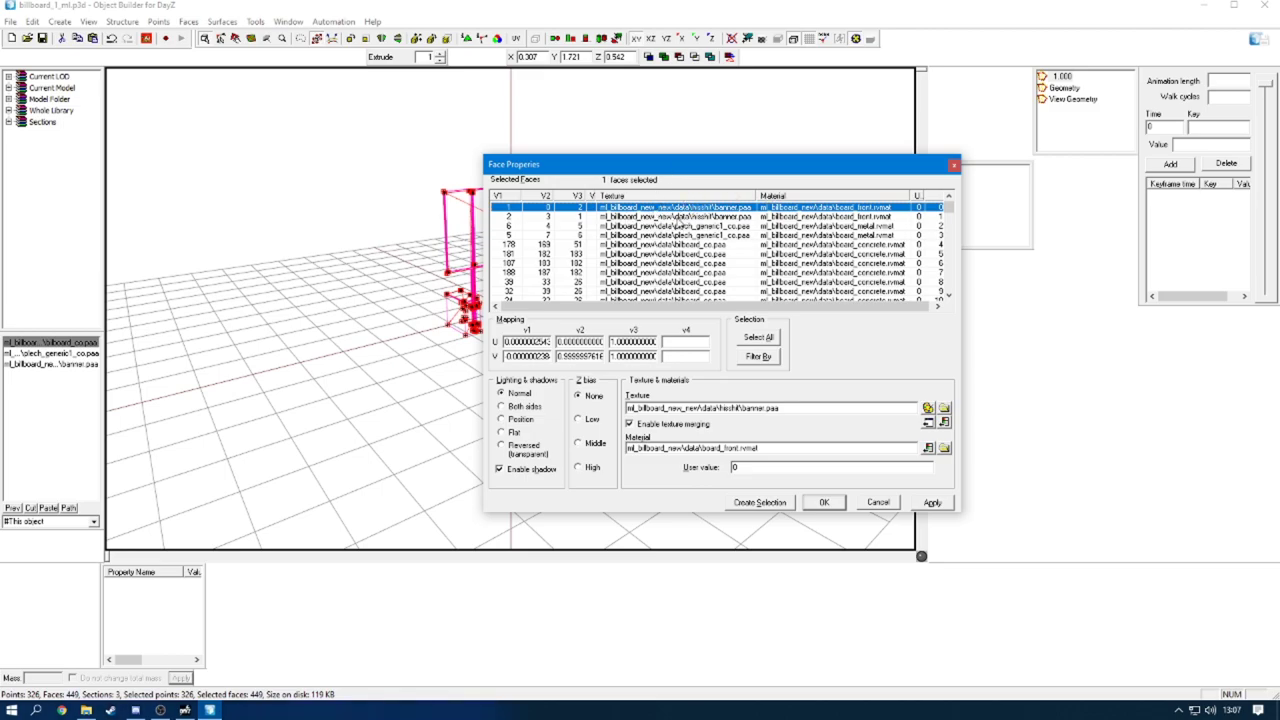
left_click(681, 216, "shift")
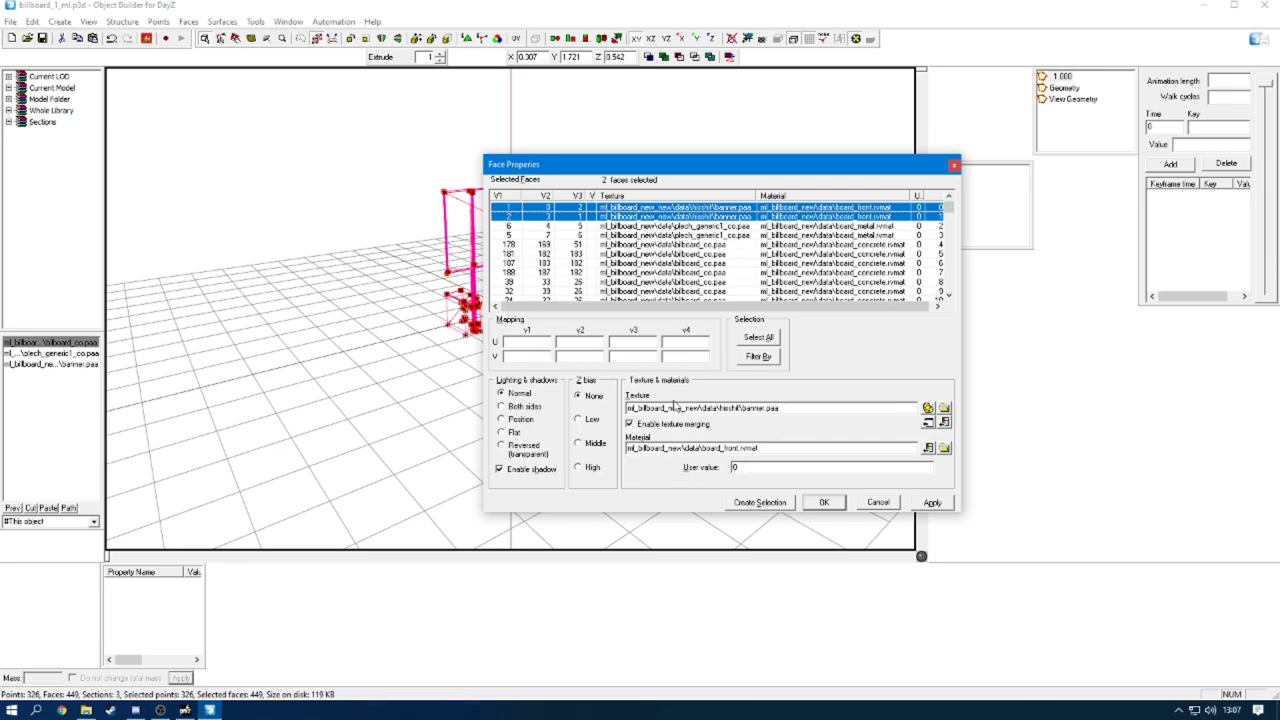
Choose banner.paa from the ml_billboard_new\data folder as the texture for the two faces, listing Pac & Paa files.
left_click(944, 408)
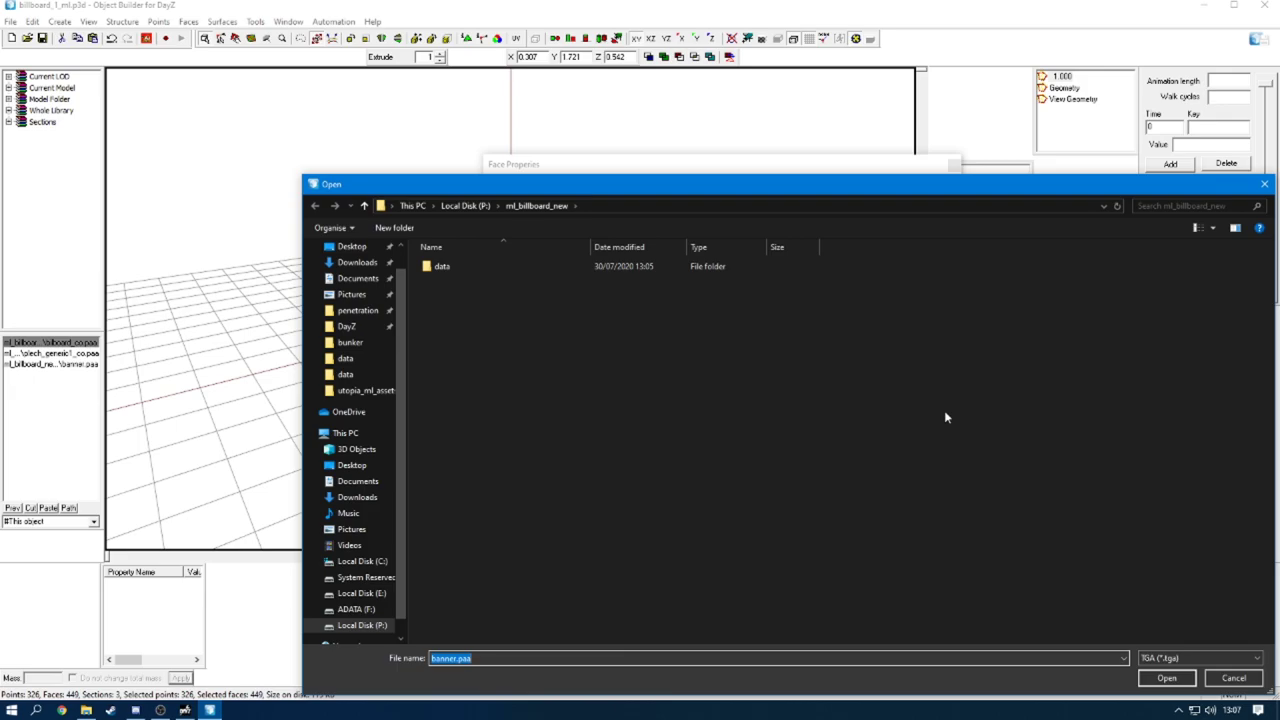
double_click(595, 265)
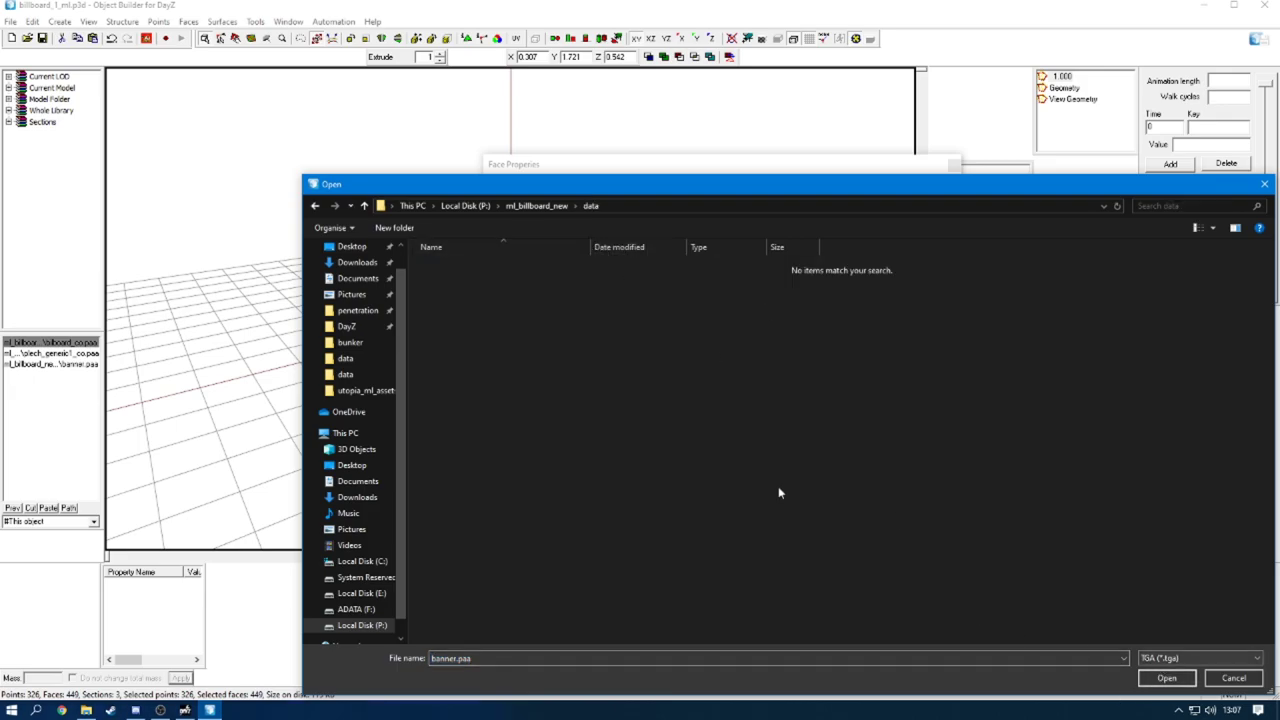
left_click(1173, 660)
left_click(1173, 682)
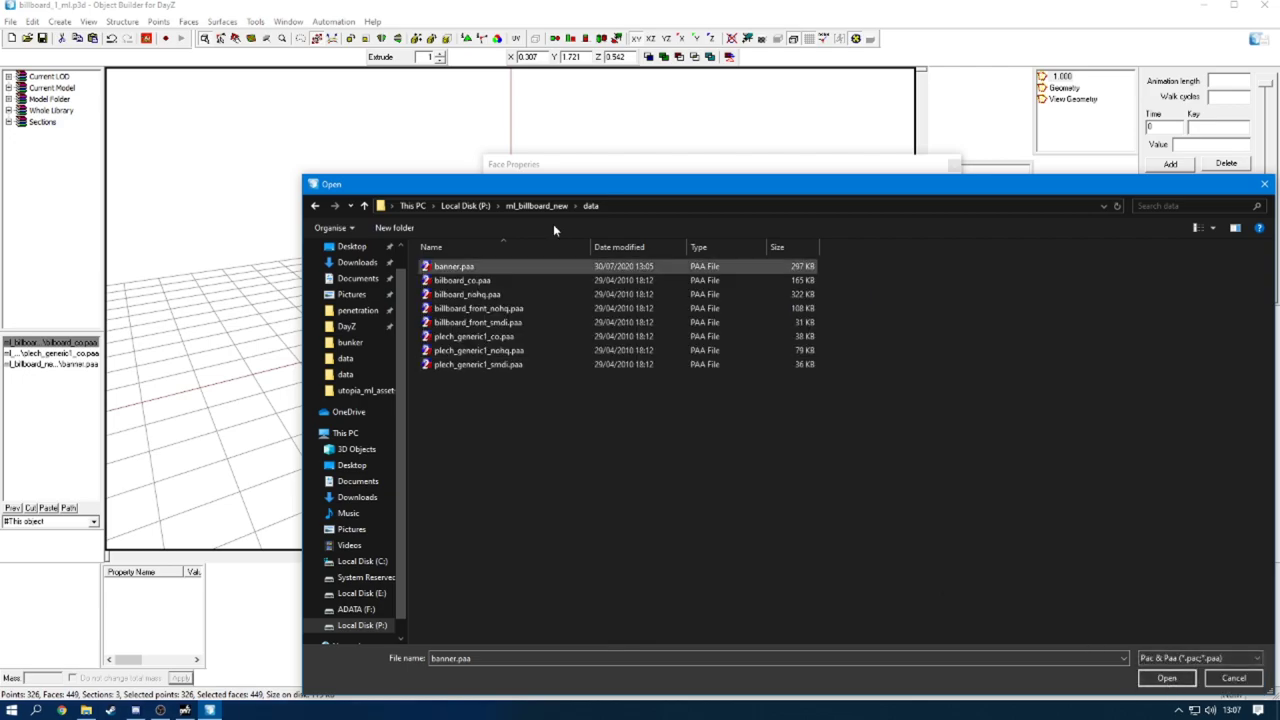
double_click(446, 265)
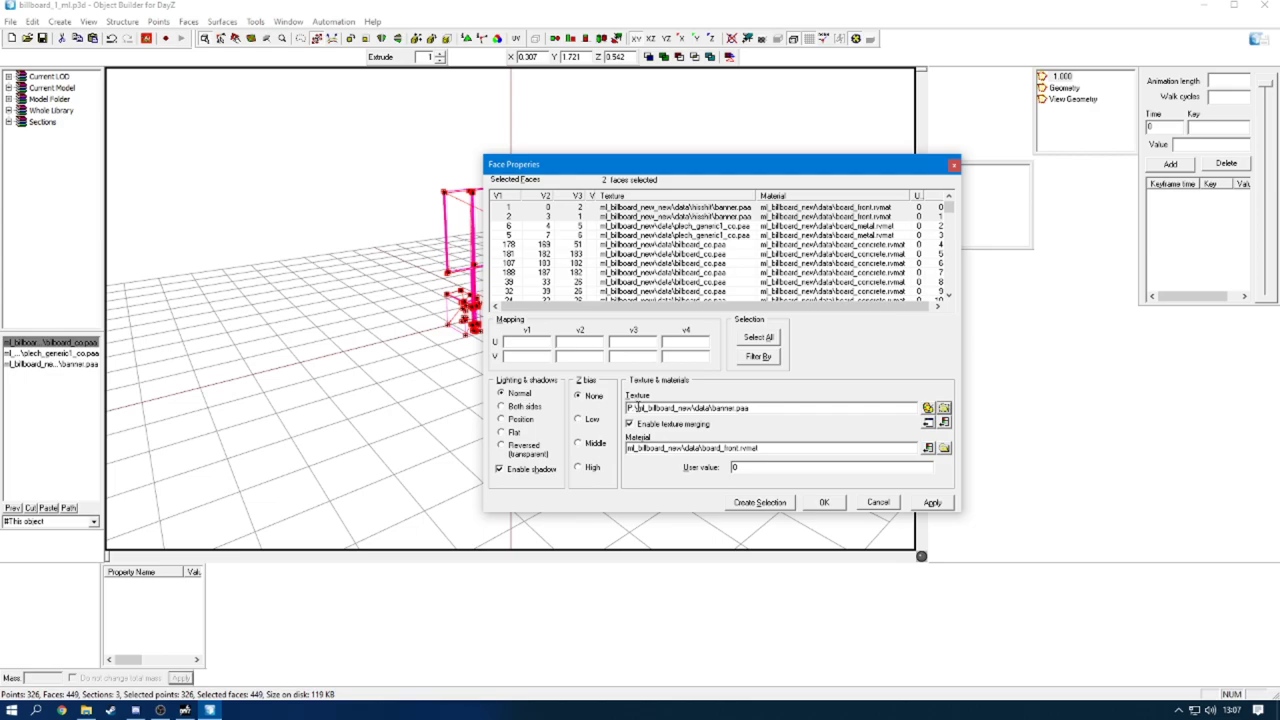
Shorten the texture path to ml_billboard_new\data\banner.paa by removing the P:\ prefix, apply it and save the model.
left_click_drag(761, 407, 644, 409)
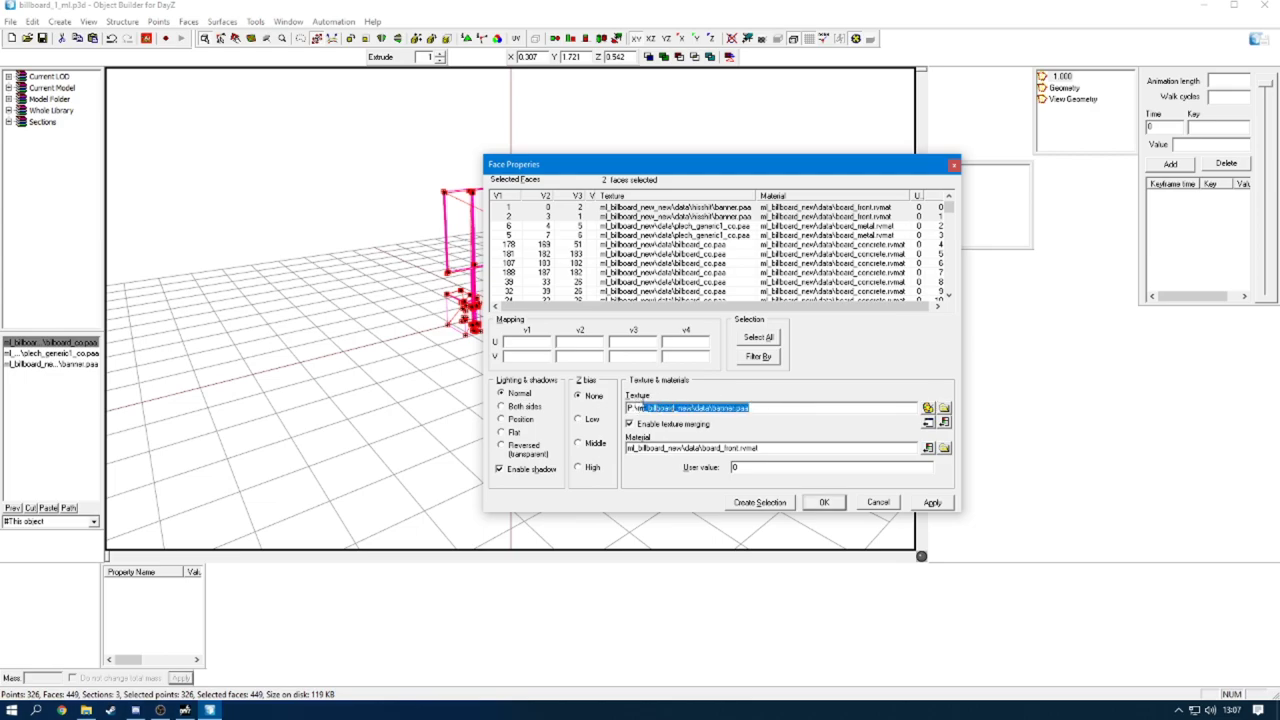
left_click(639, 408)
key("BackSpace")
key("BackSpace")
key("BackSpace")
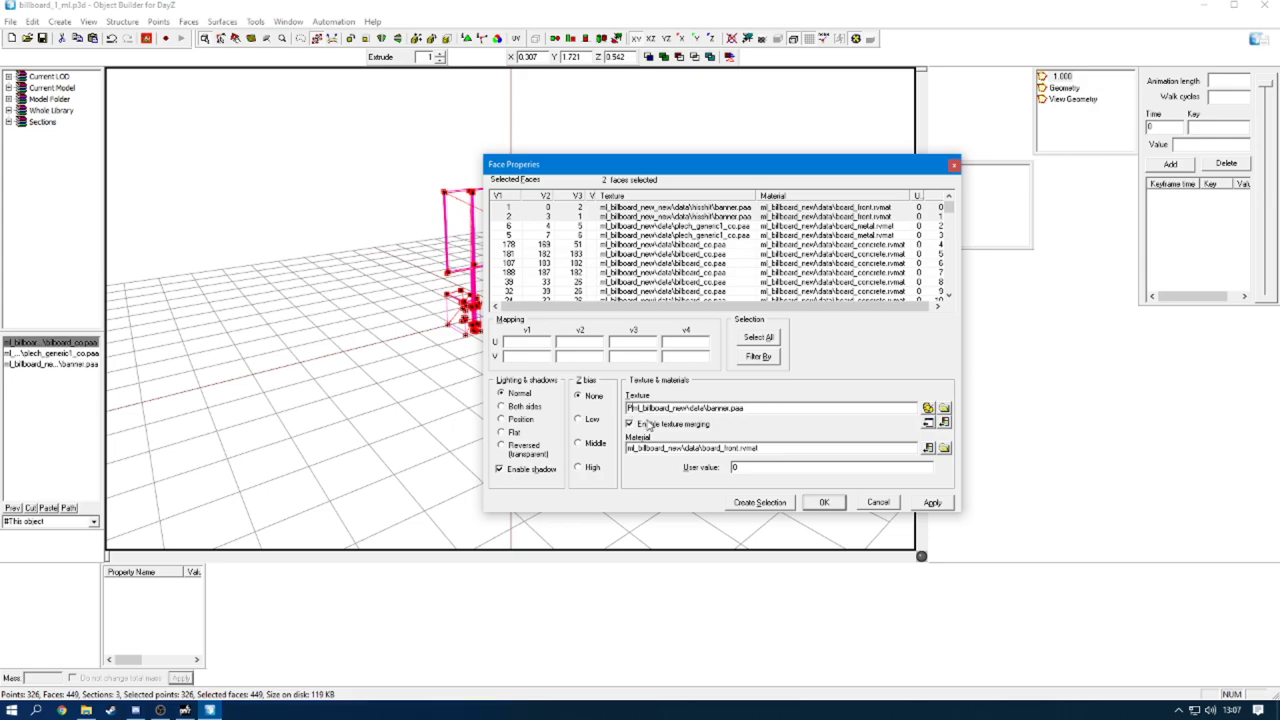
left_click(824, 503)
left_click(43, 40)
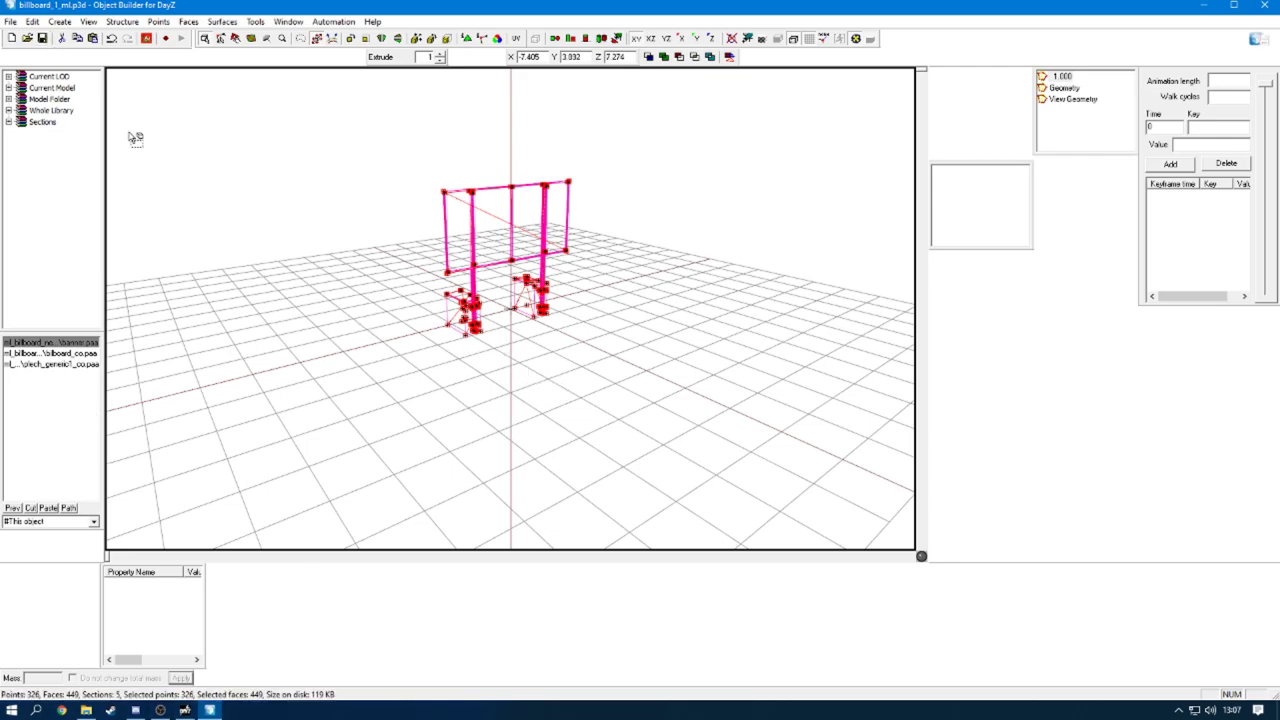
Save a copy of the model as billboard_2_ml.p3d in the ml_Katana folder.
left_click(11, 22)
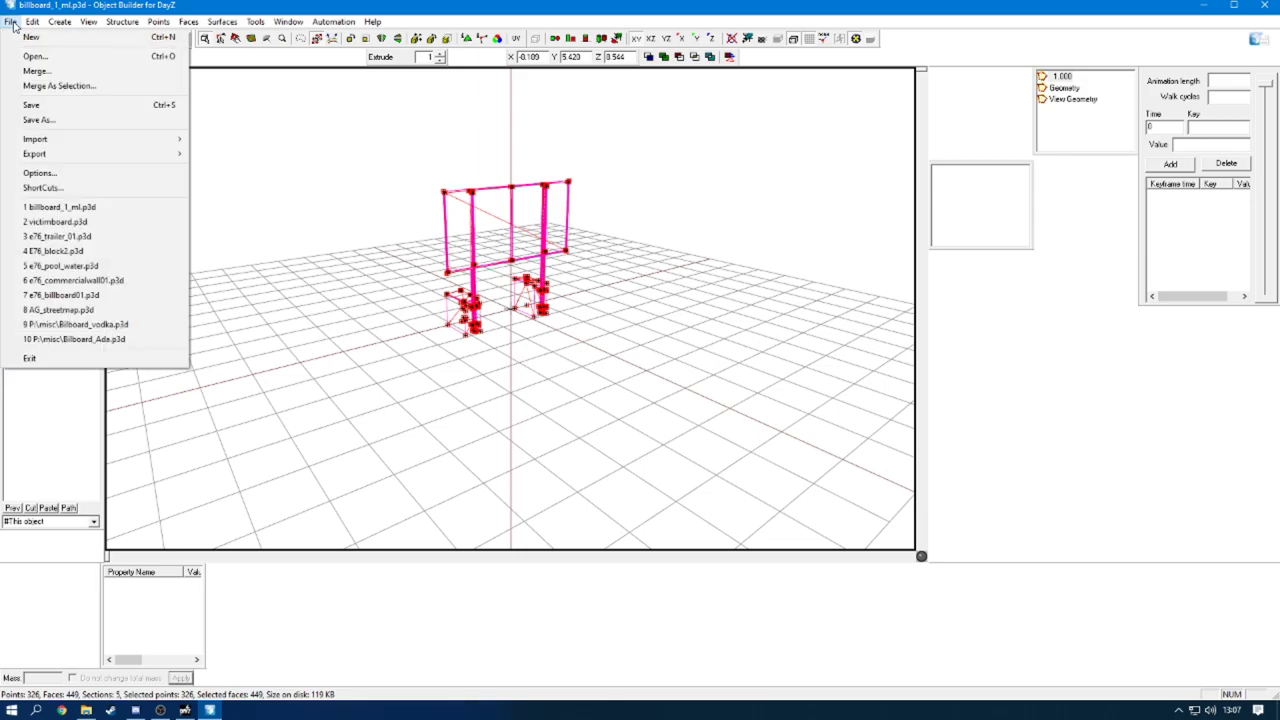
left_click(55, 121)
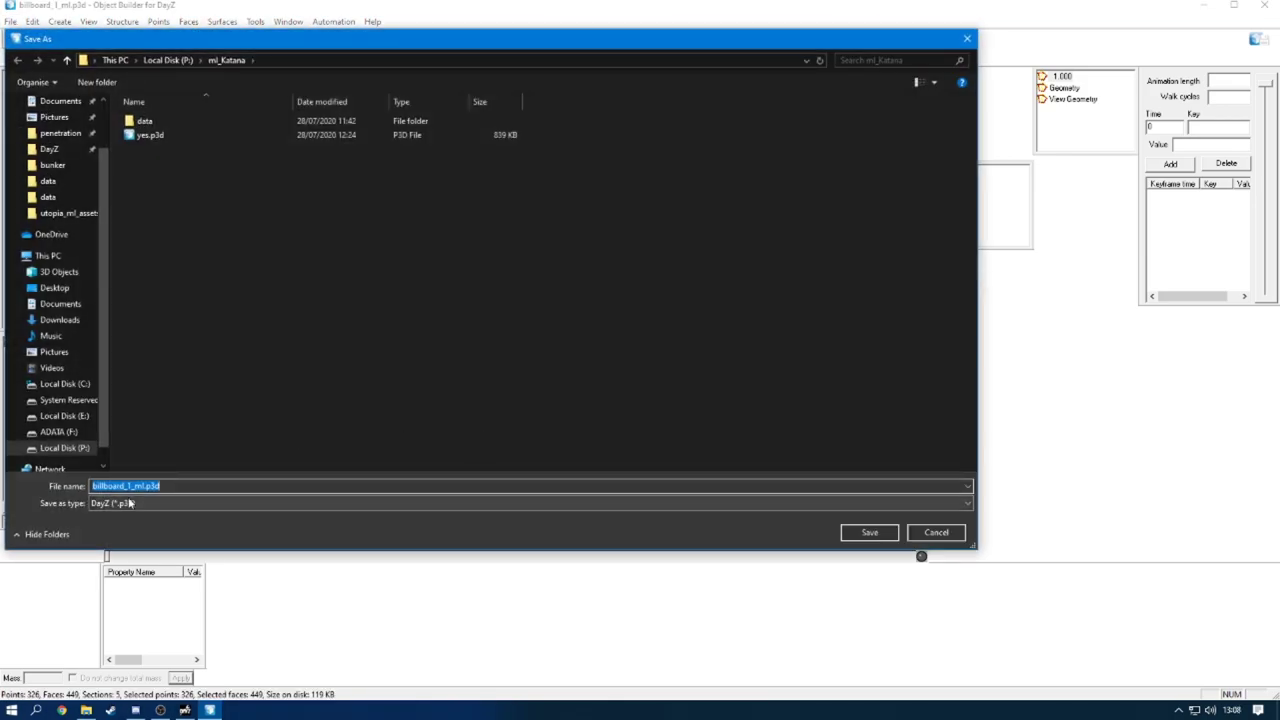
left_click(122, 486)
type("2")
left_click(886, 535)
Choose Dagger_BaseColor.paa from ml_Katana\data as the texture for the two banner.paa faces of the copied model.
key("e")
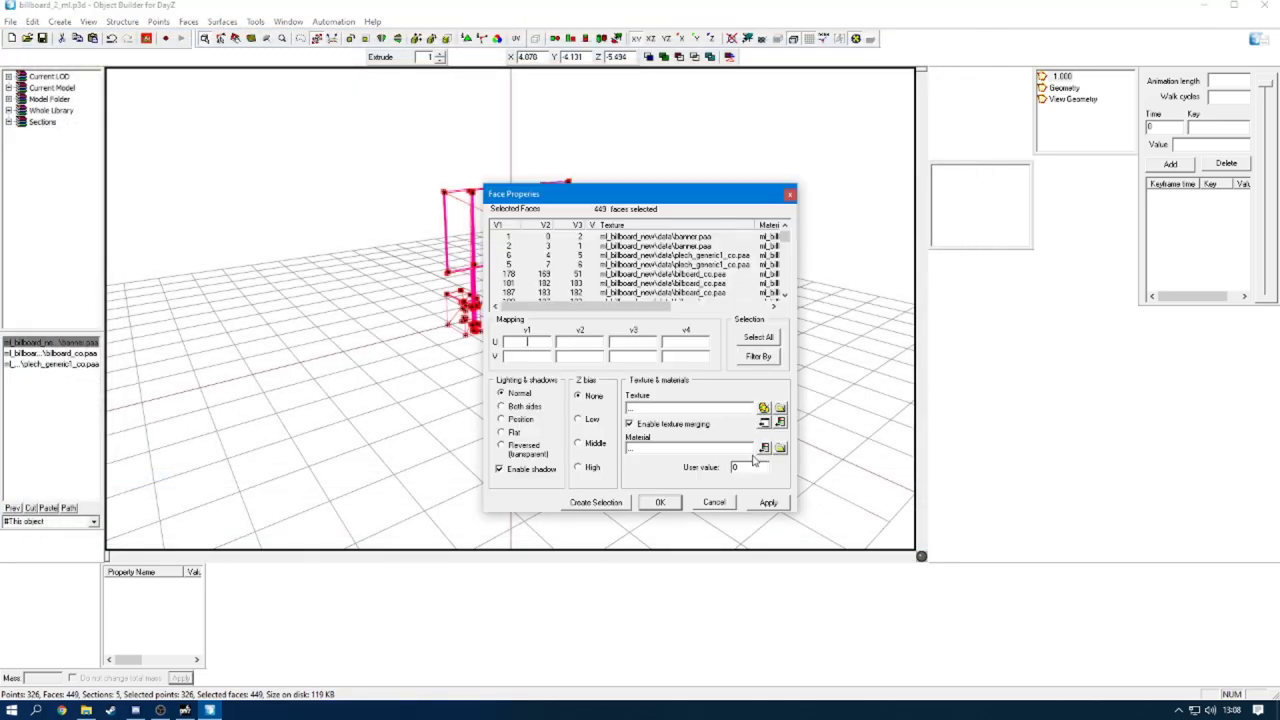
left_click(684, 238)
left_click(780, 408)
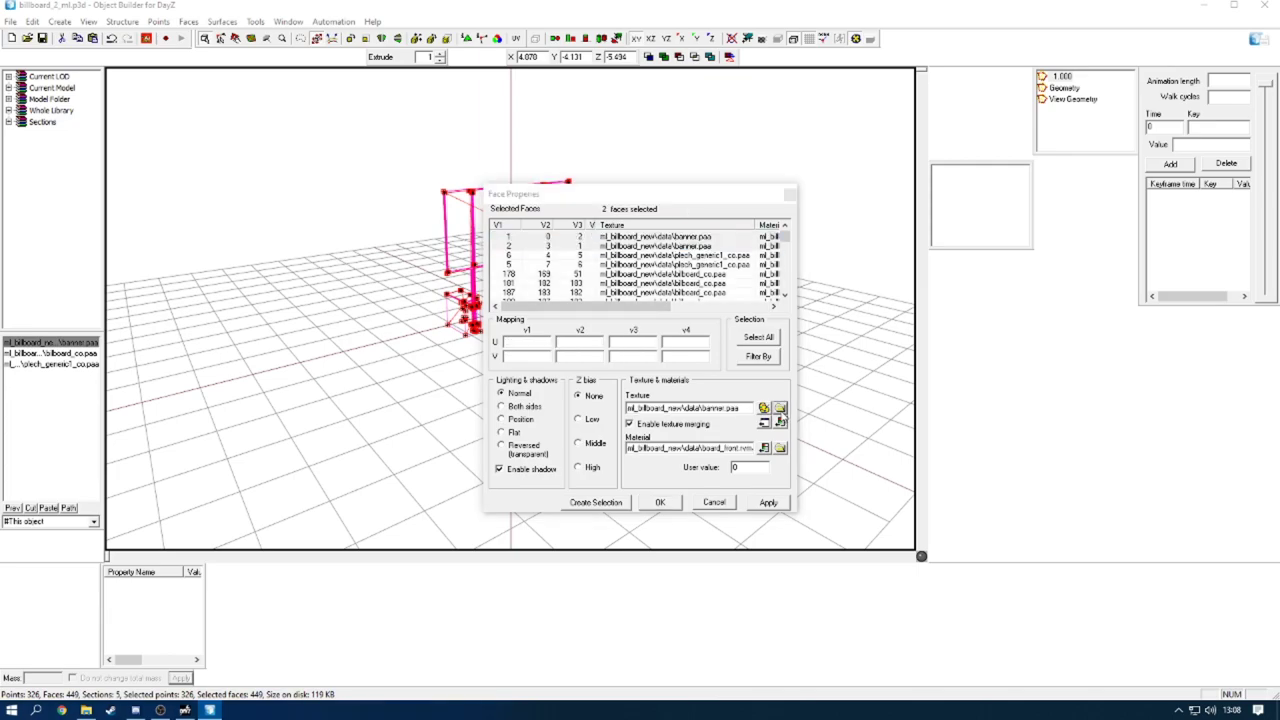
double_click(614, 270)
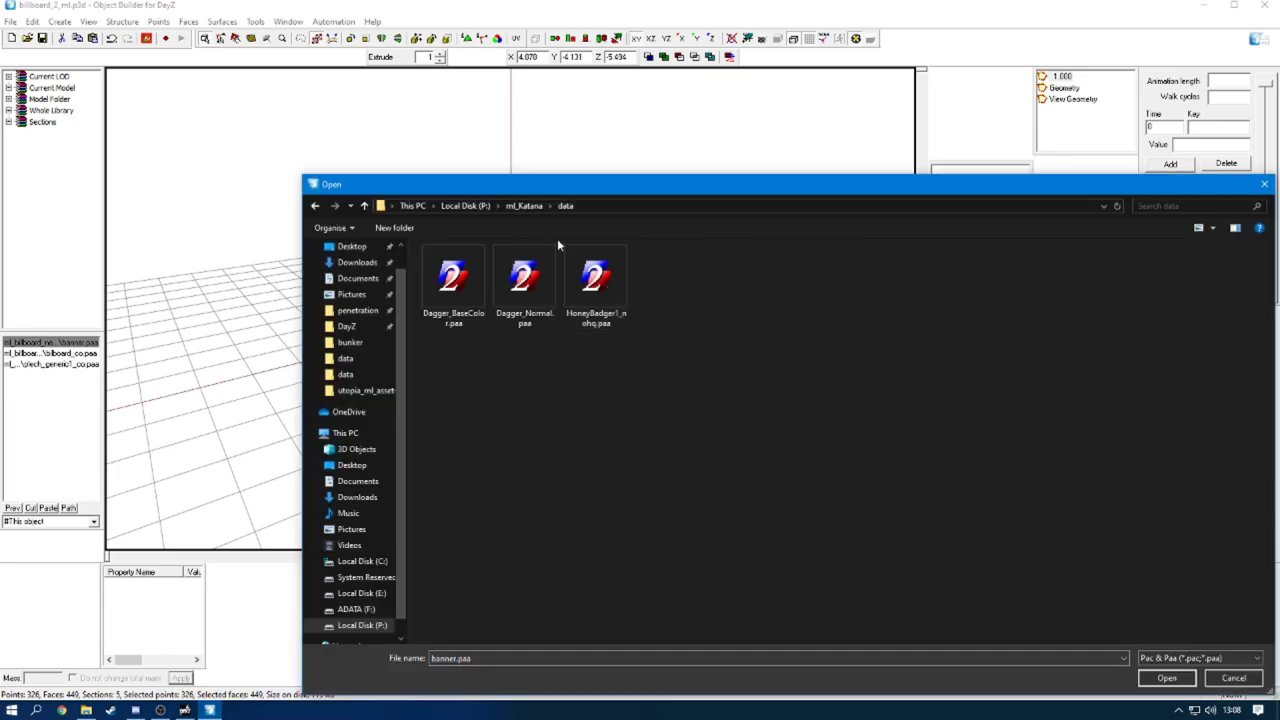
double_click(450, 295)
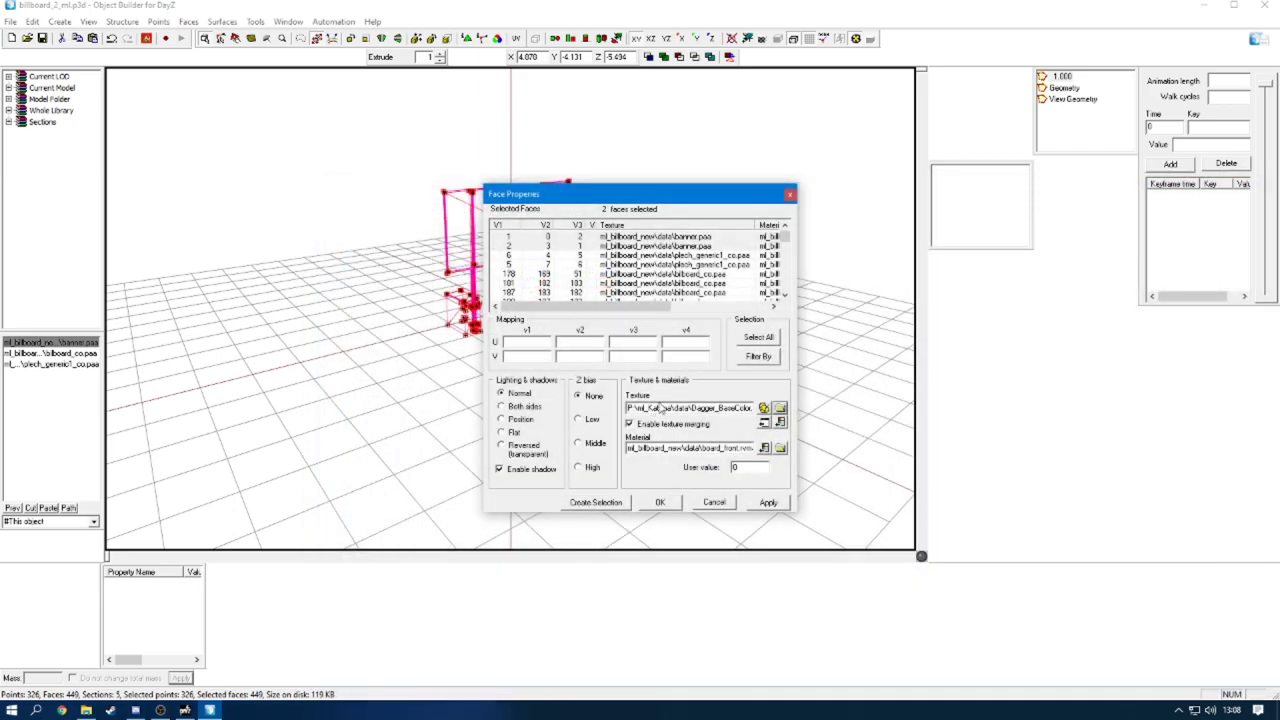
Remove the P:\ prefix from the Dagger_BaseColor texture path and apply the face properties.
left_click_drag(657, 408, 533, 400)
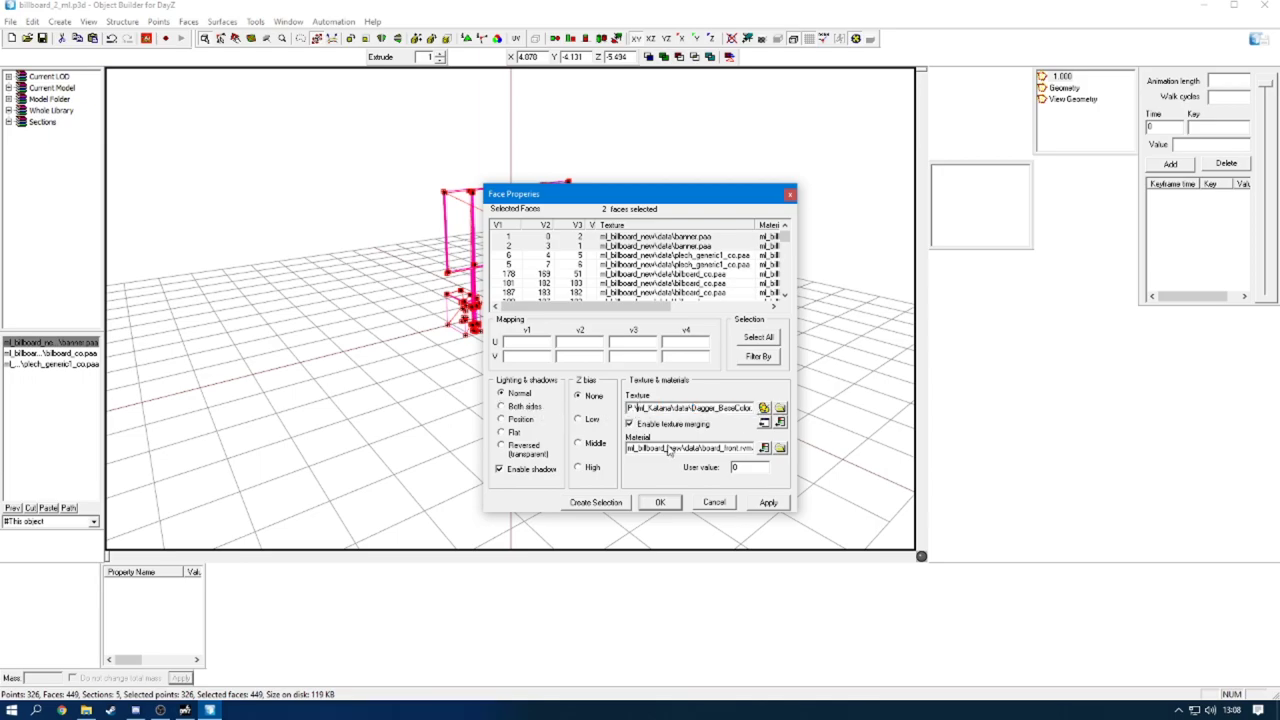
key("Delete")
left_click(660, 503)
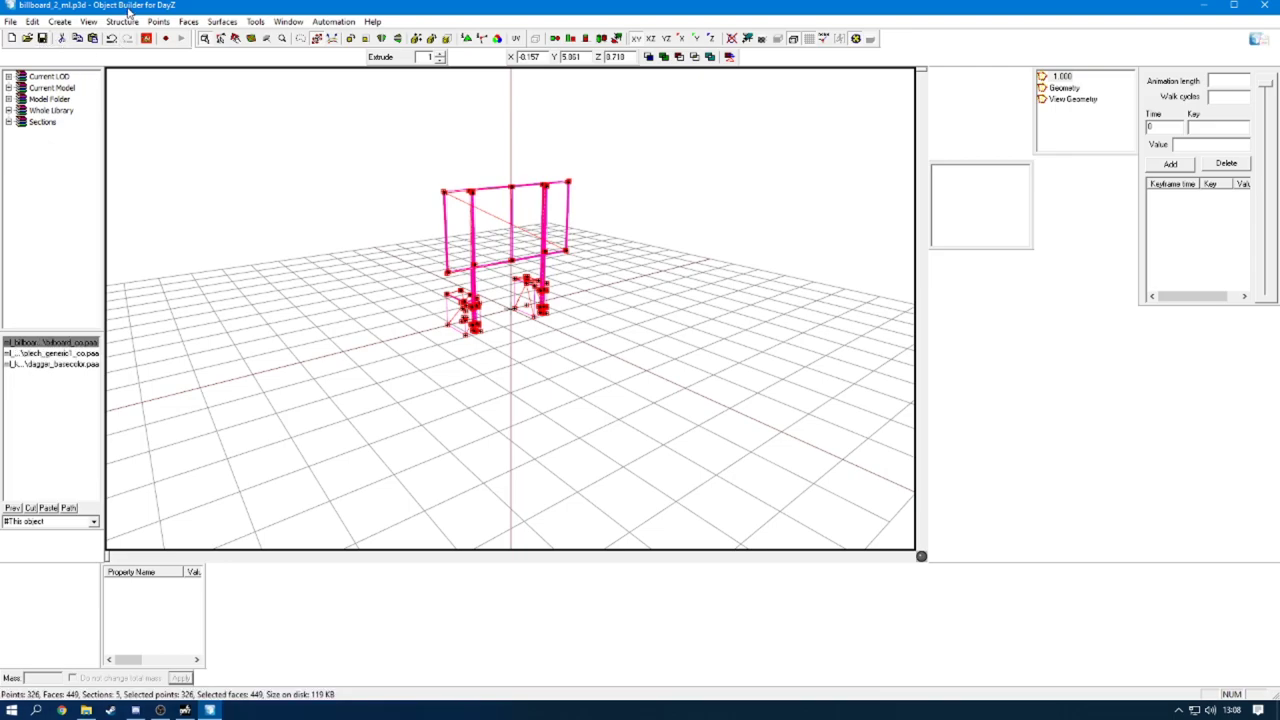
Close Object Builder and open config.cpp from the ml_billboard_new folder in Notepad++.
key("alt+F4")
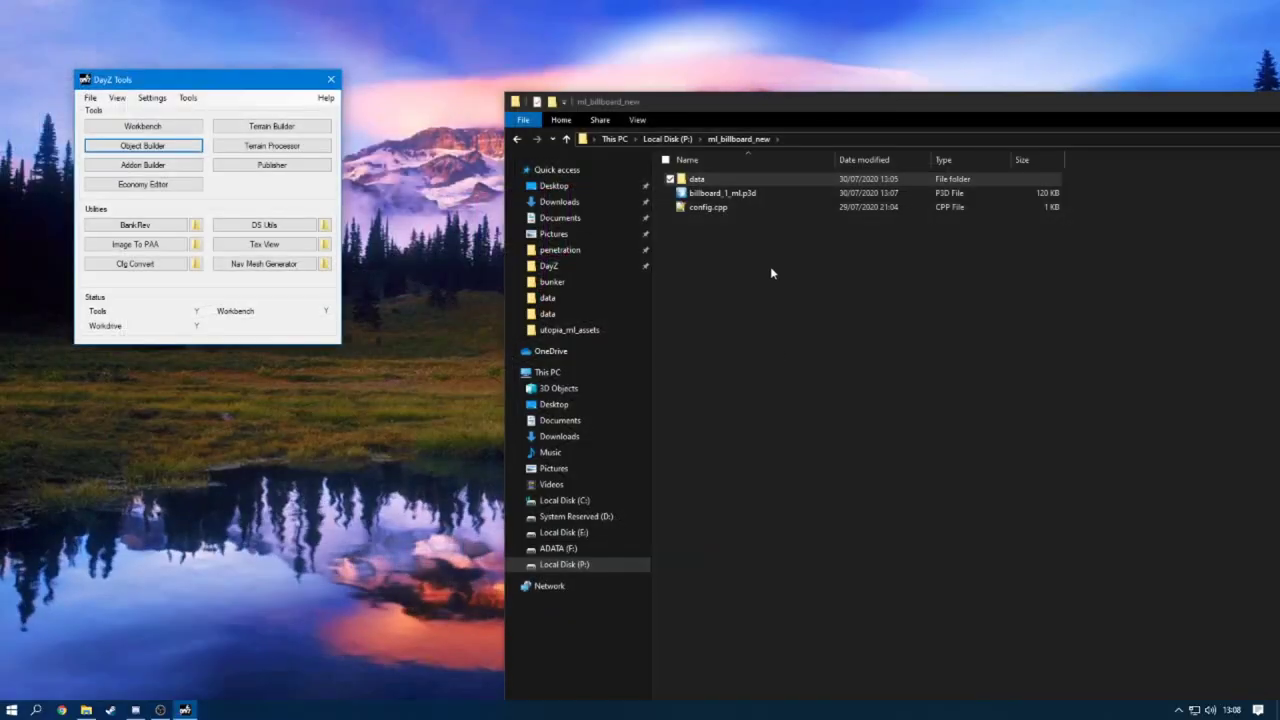
left_click_drag(766, 100, 502, 57)
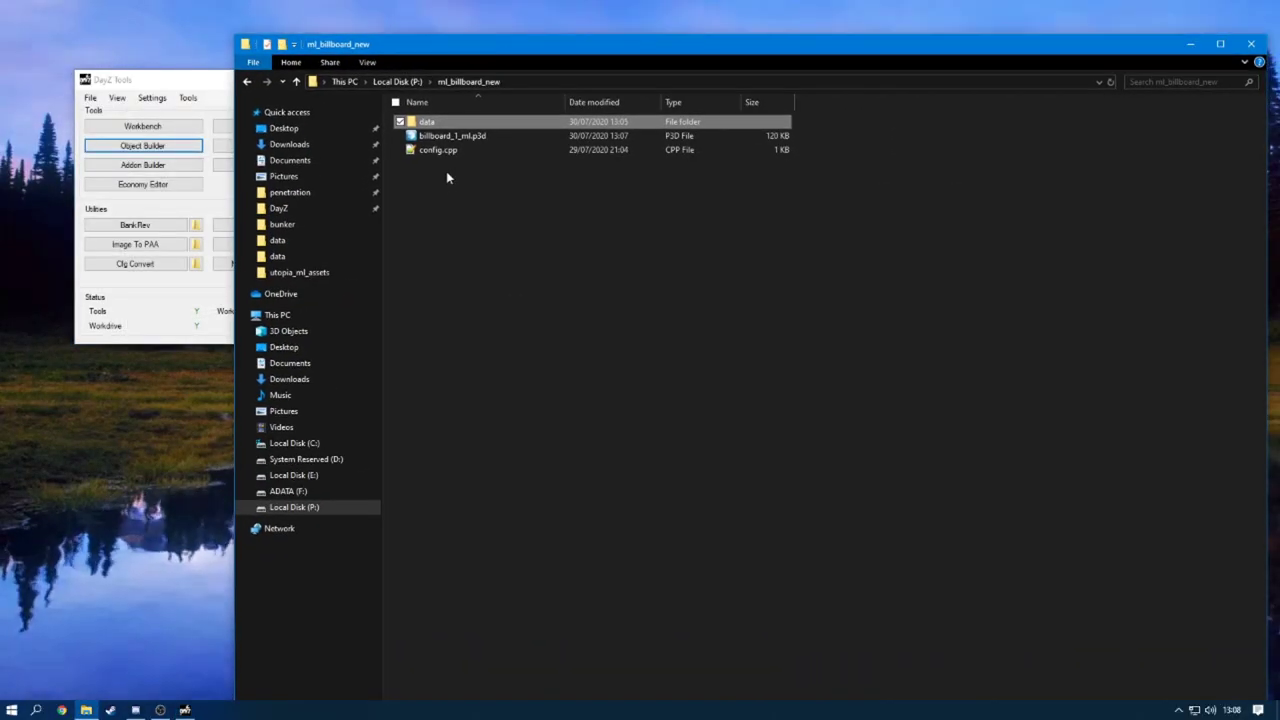
double_click(516, 150)
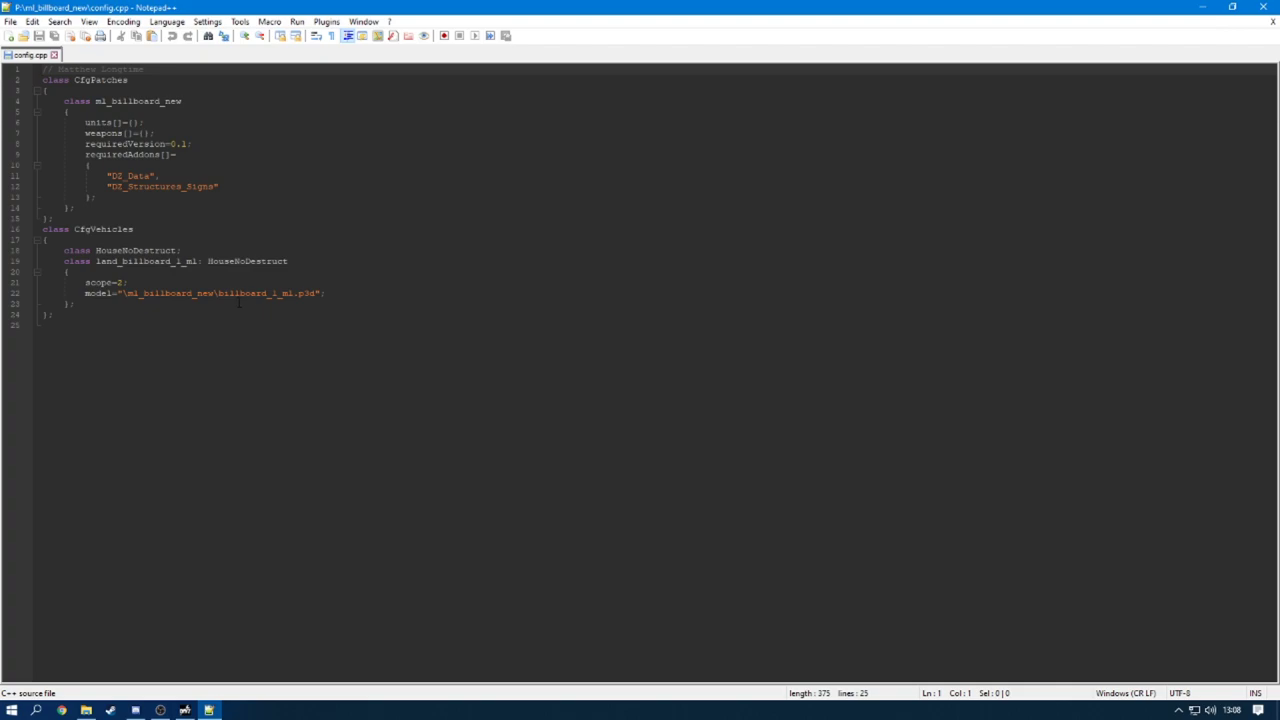
Duplicate the land_billboard_1_ml class block below the original in CfgVehicles and align its indentation.
left_click(138, 293)
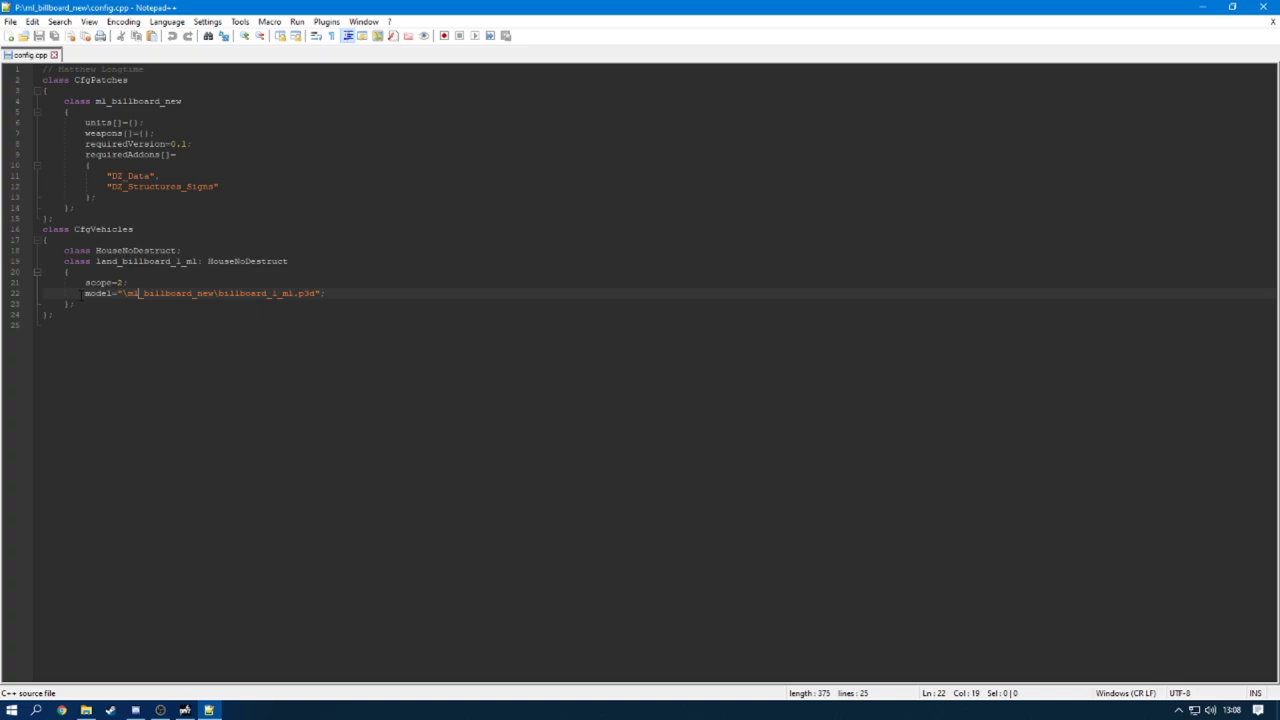
left_click(81, 305)
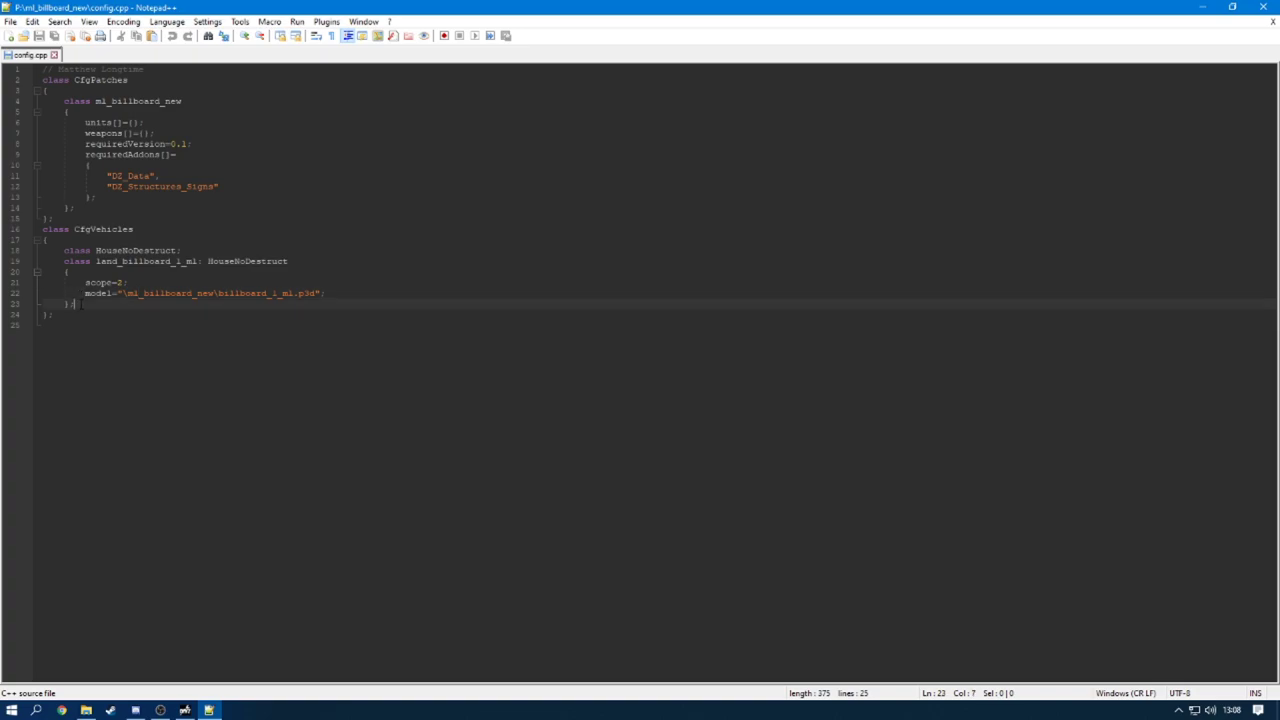
left_click_drag(81, 305, 5, 262)
key("ctrl+c")
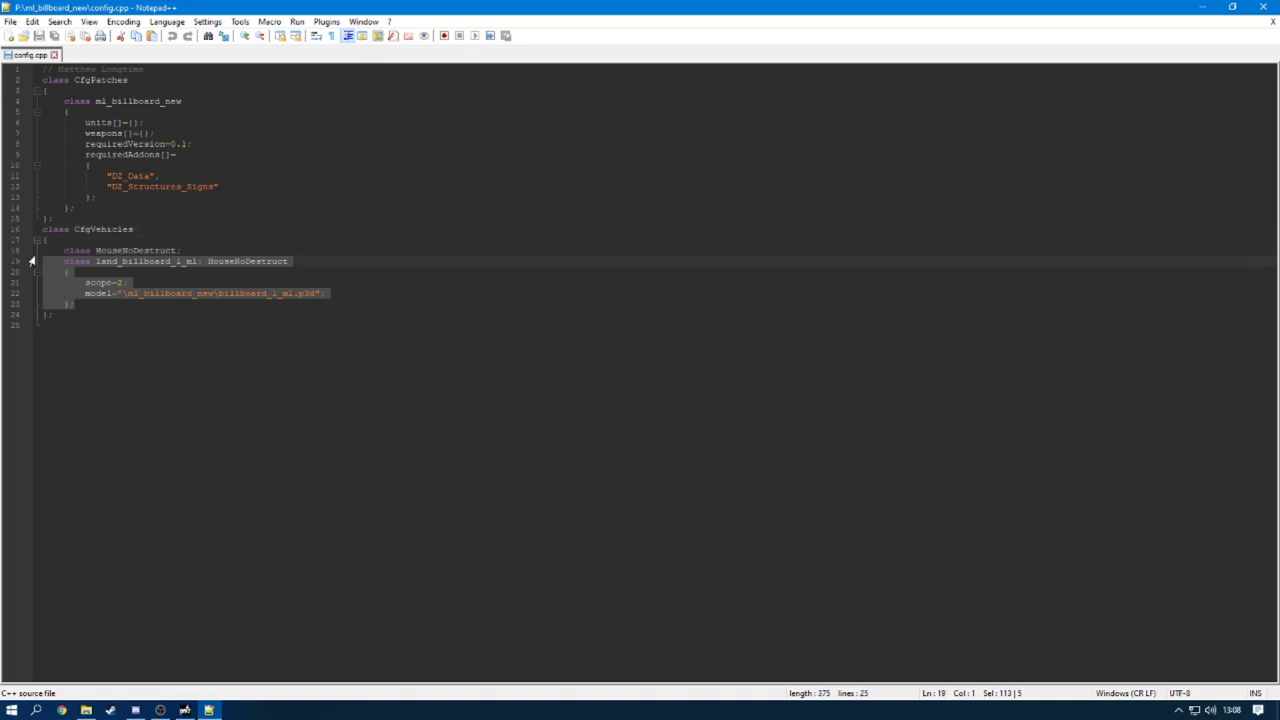
left_click(88, 305)
key("Return")
key("ctrl+v")
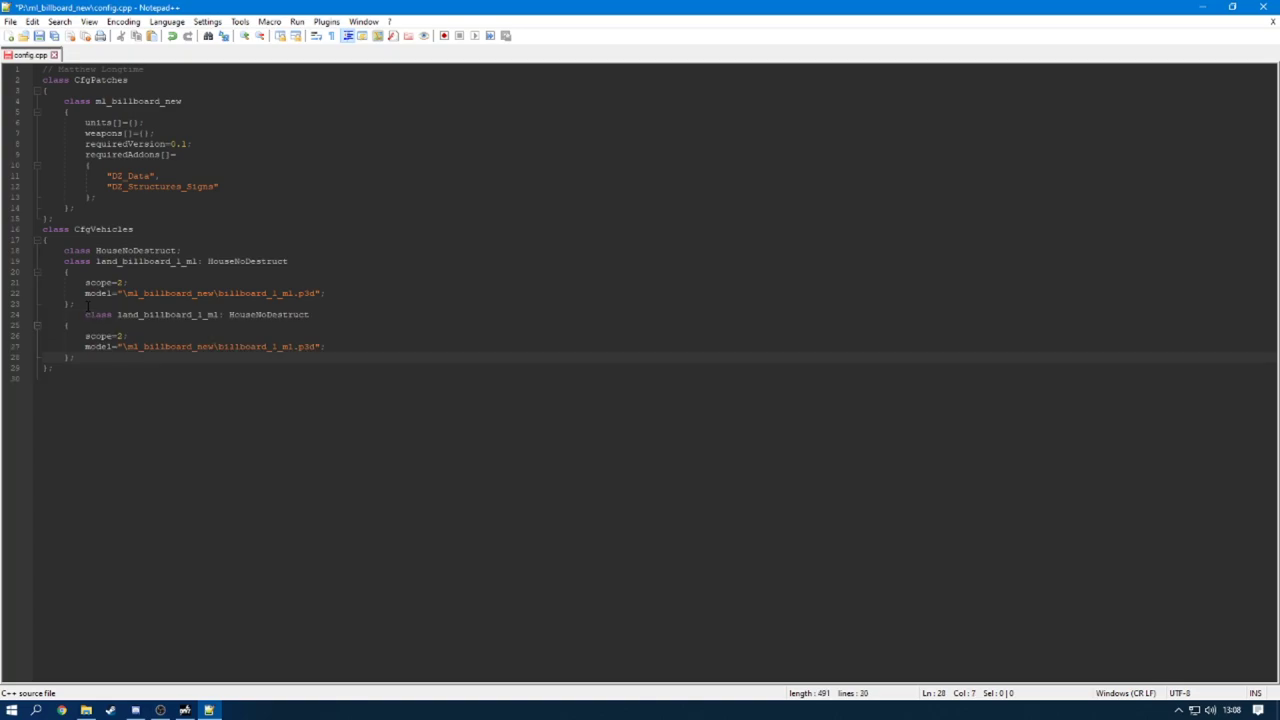
key("BackSpace")
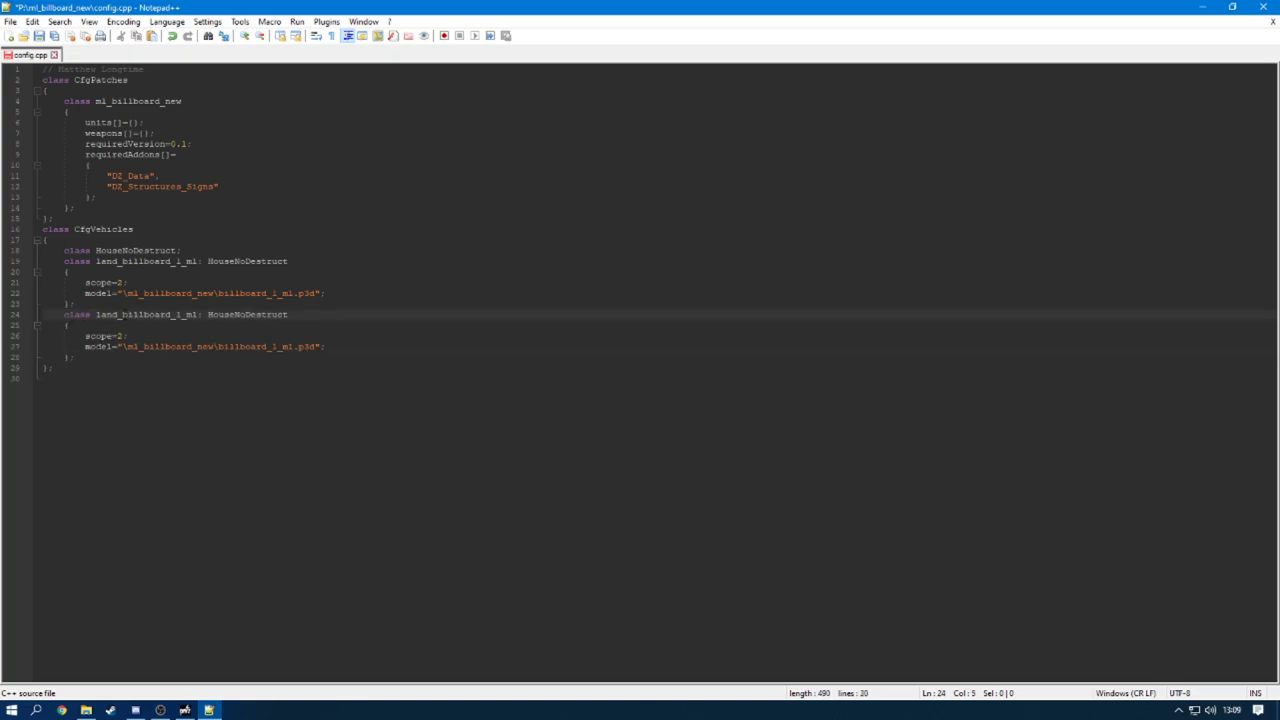
Rename the duplicated class land_pogchamp and check the ml_billboard_new class name in CfgPatches.
mouse_move(122, 314)
left_mouse_down()
mouse_move(80, 304)
mouse_move(97, 314)
left_mouse_up()
left_click(146, 314)
left_click_drag(122, 314, 197, 314)
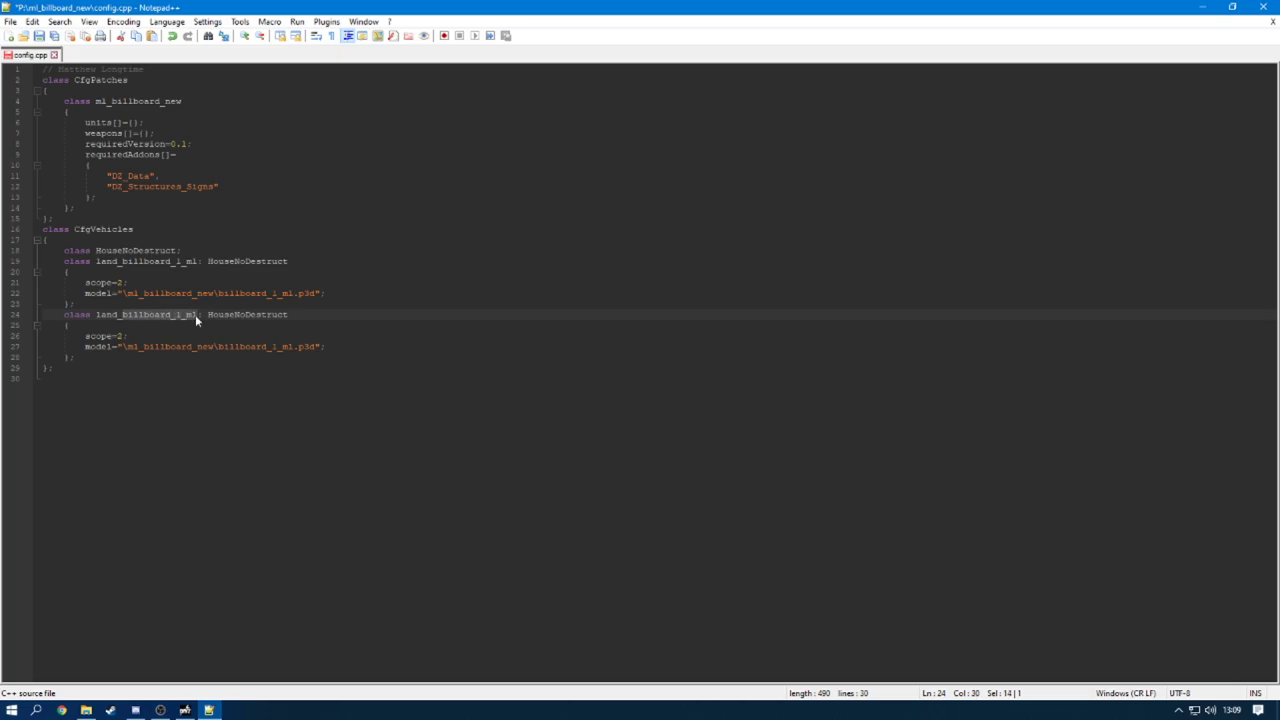
type("pogcham")
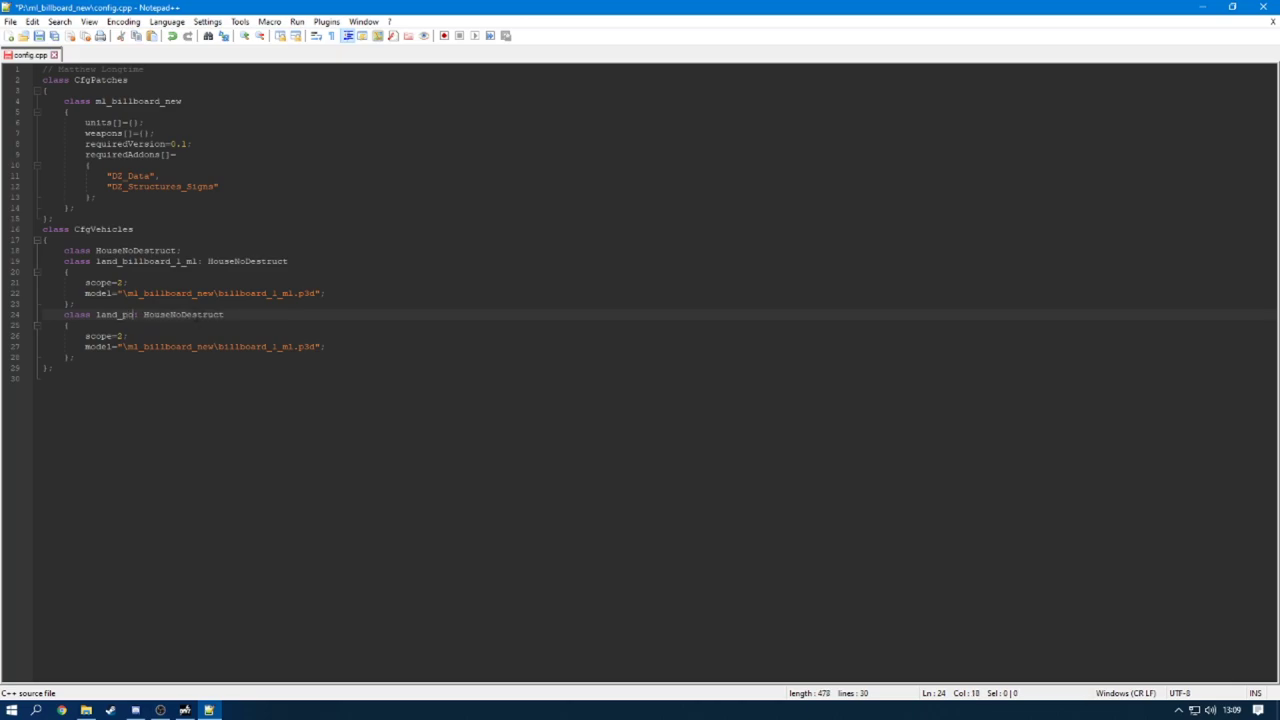
type("p")
double_click(238, 315)
left_click(238, 315)
left_click_drag(107, 101, 102, 101)
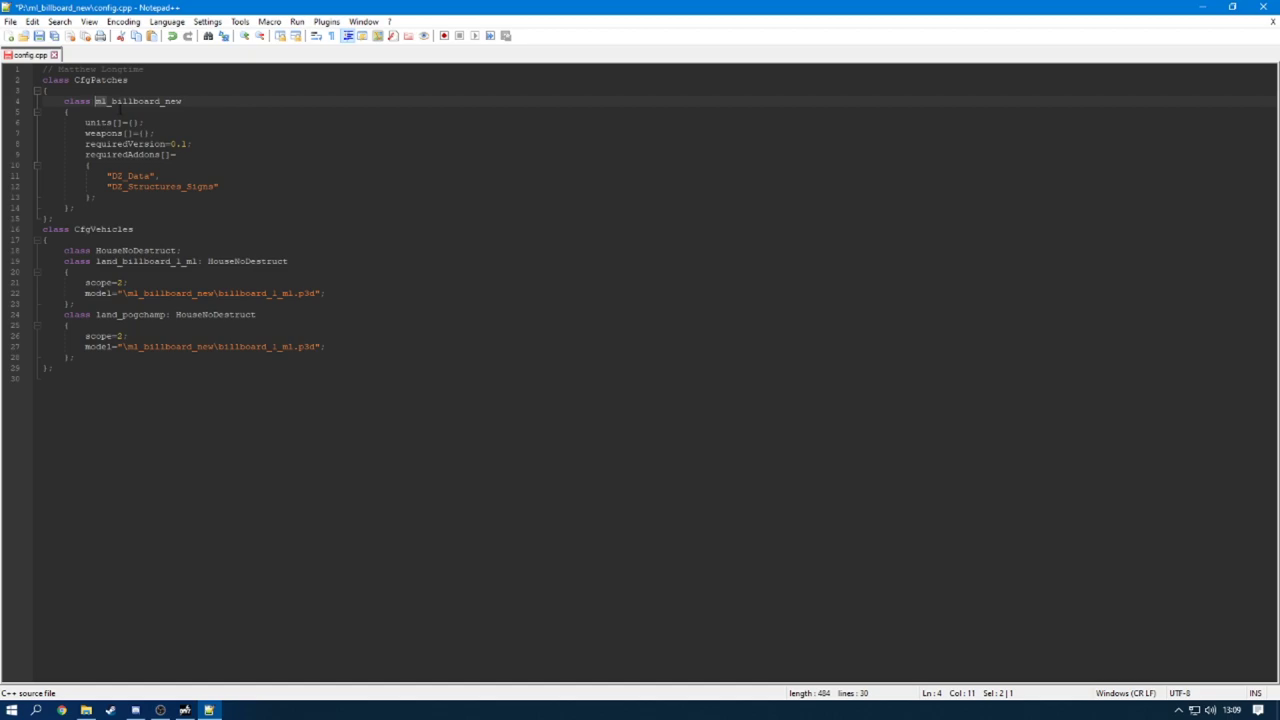
double_click(135, 101)
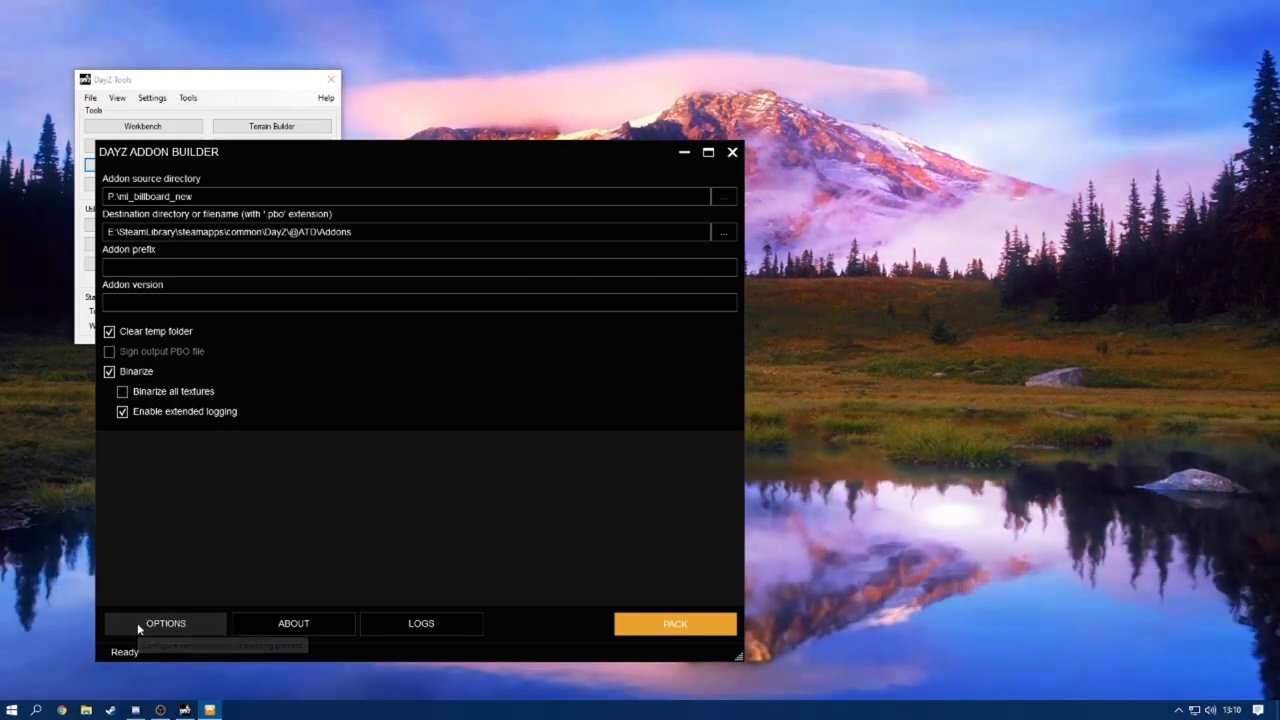
Open the Addon Builder options and review the file patterns in the list of files to copy directly.
left_click(140, 626)
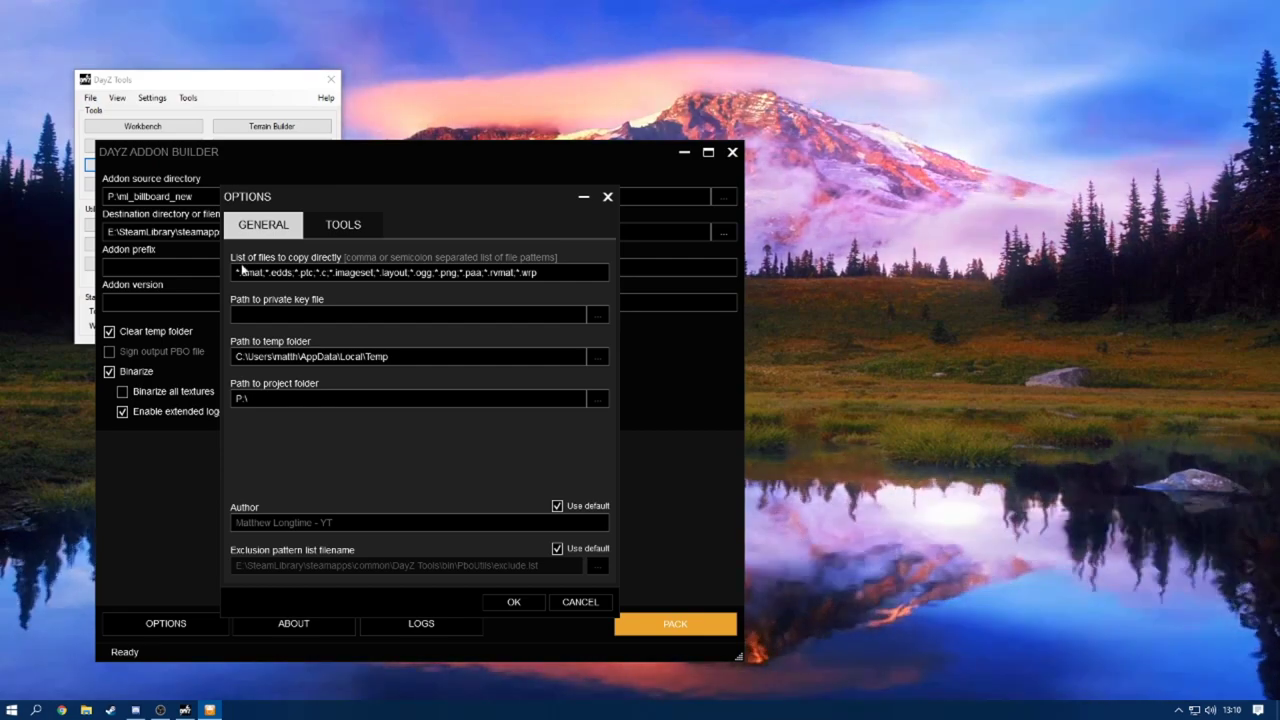
double_click(243, 270)
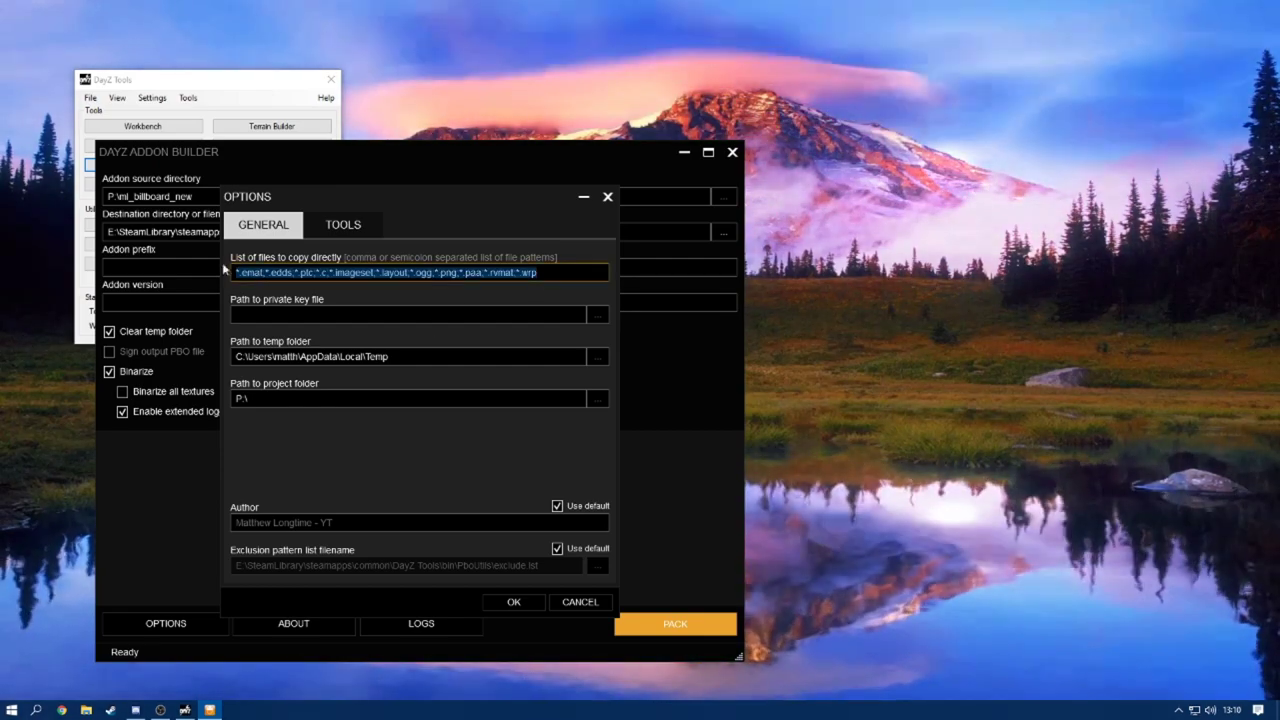
left_click(419, 272)
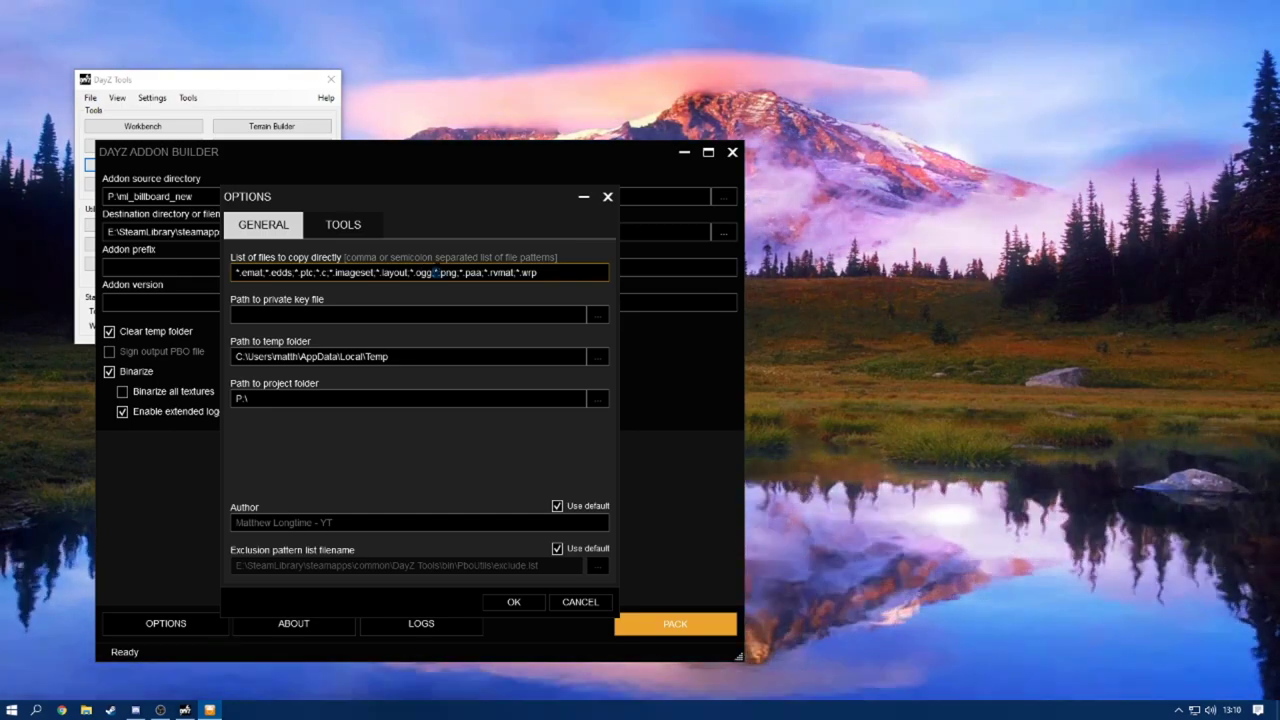
left_click_drag(414, 272, 236, 272)
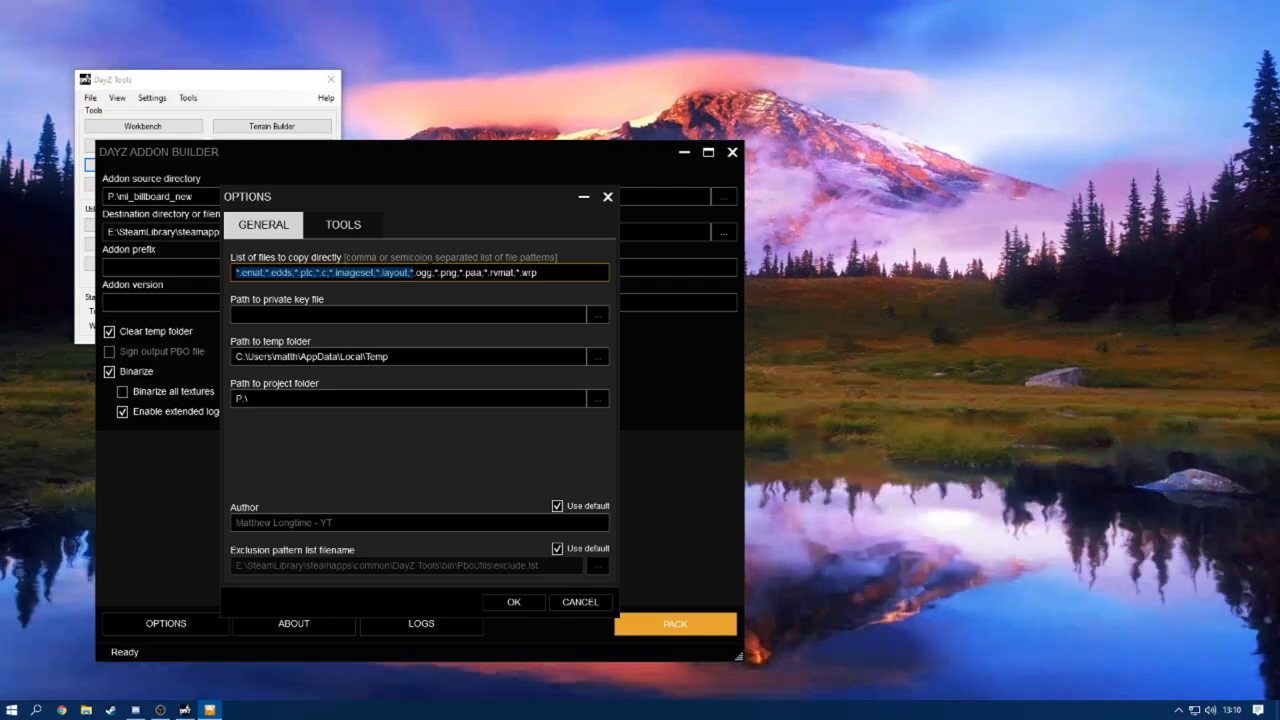
left_click(236, 272)
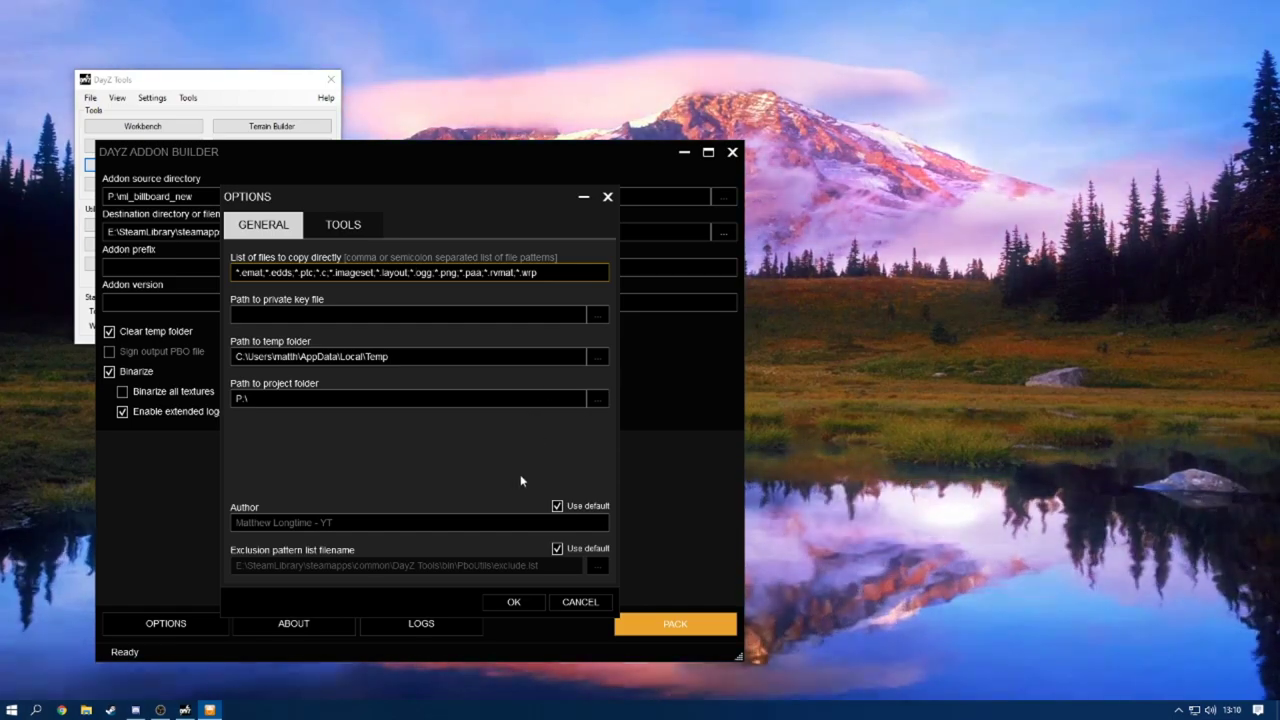
Set the path to the project folder to the P: drive and accept the Addon Builder options.
left_click(596, 399)
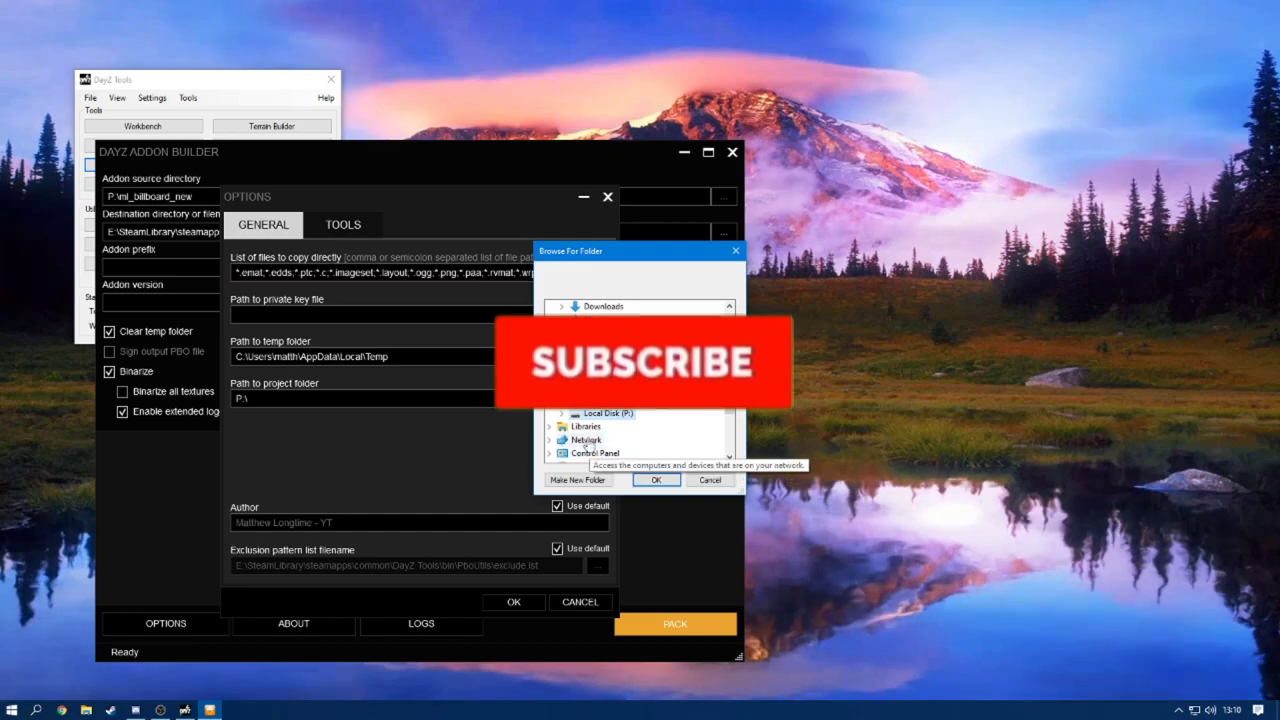
left_click(657, 481)
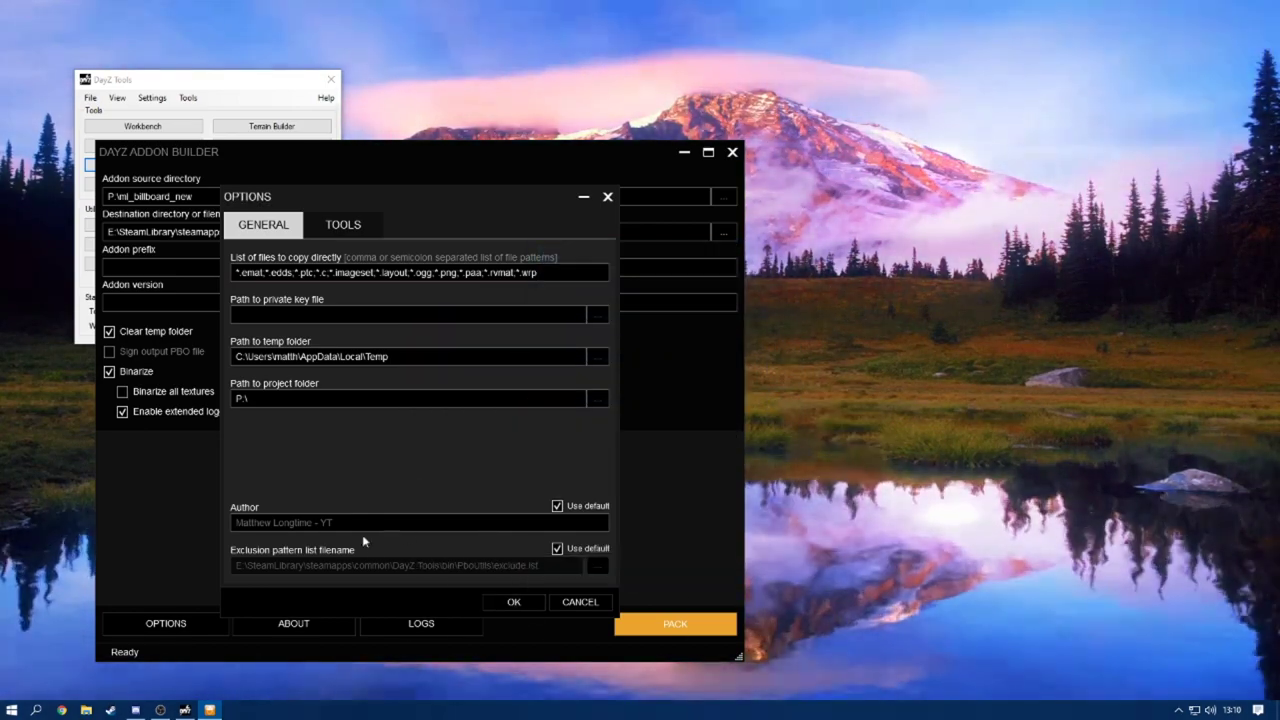
left_click(514, 602)
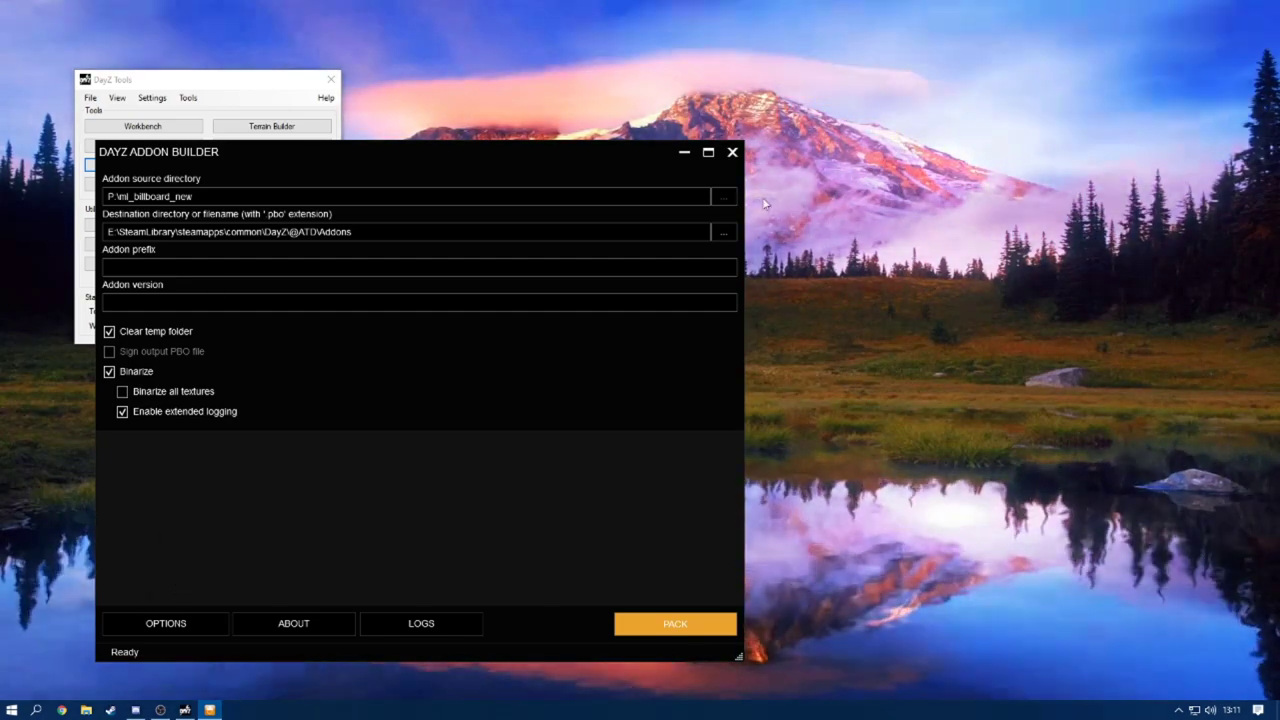
Choose the ml_billboard_new folder on the P: drive as the addon source directory.
left_click(730, 196)
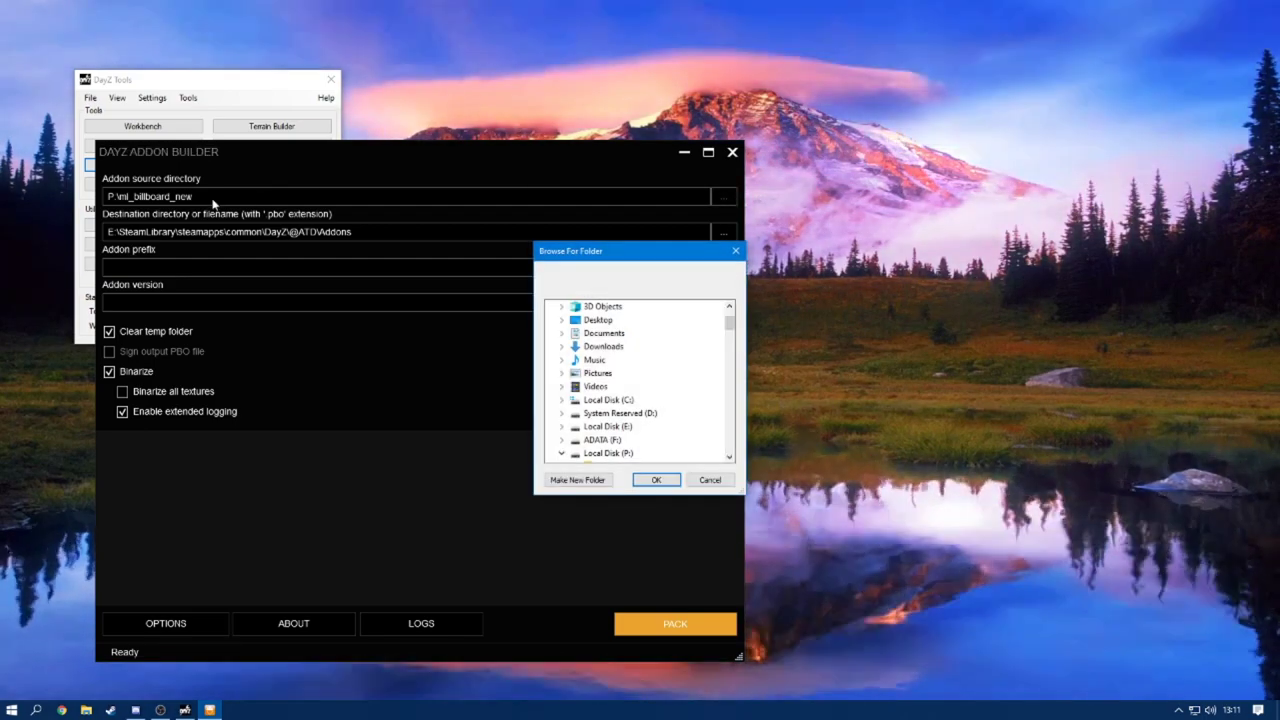
scroll(630, 400, "down", 8)
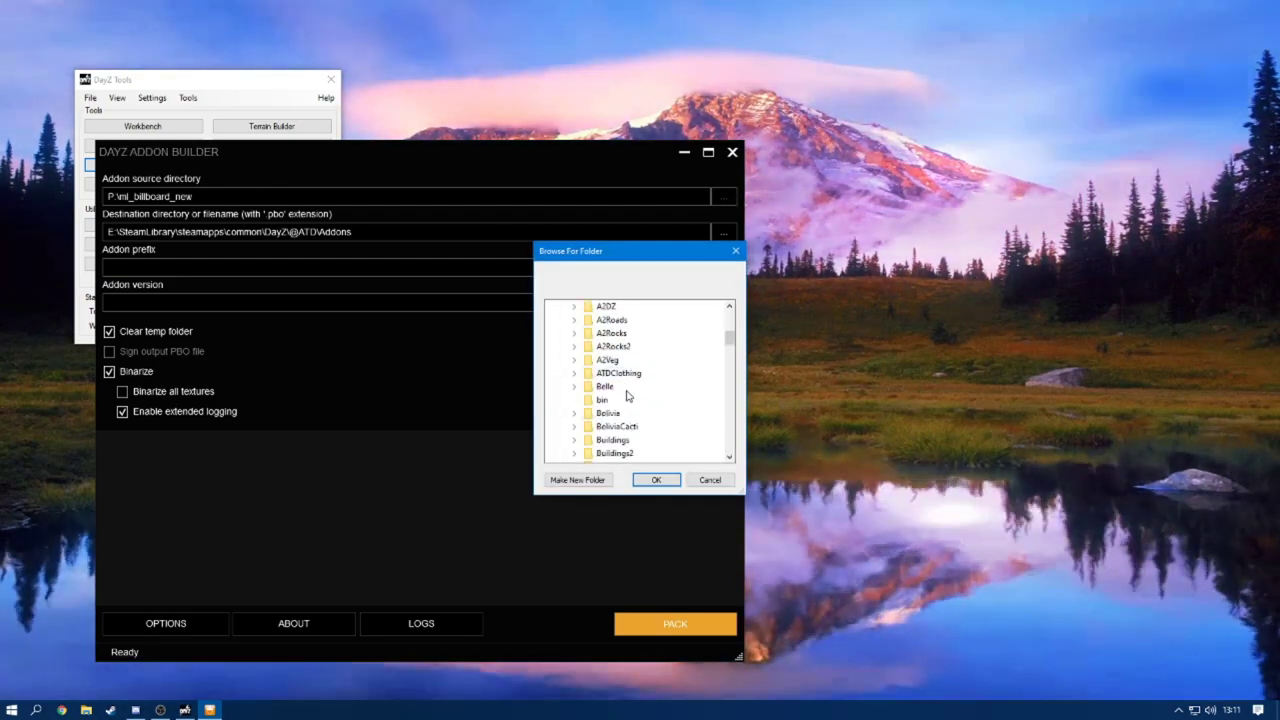
scroll(619, 410, "down", 6)
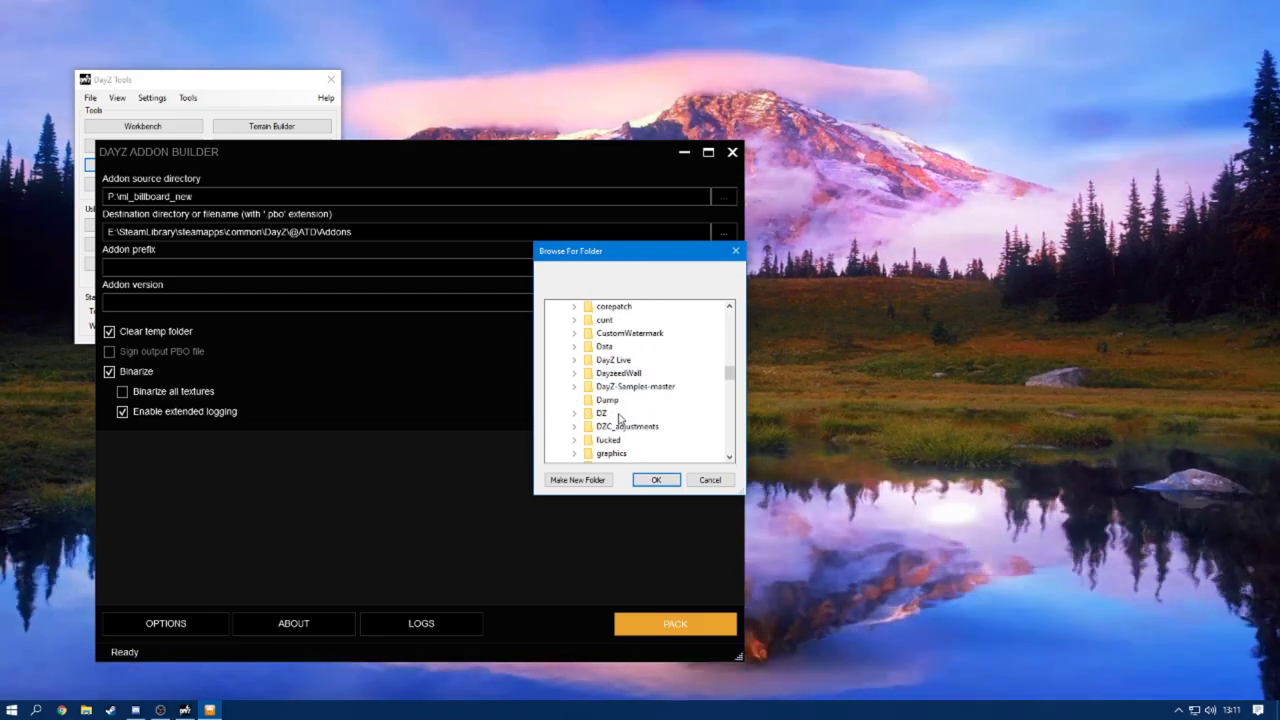
scroll(621, 412, "down", 6)
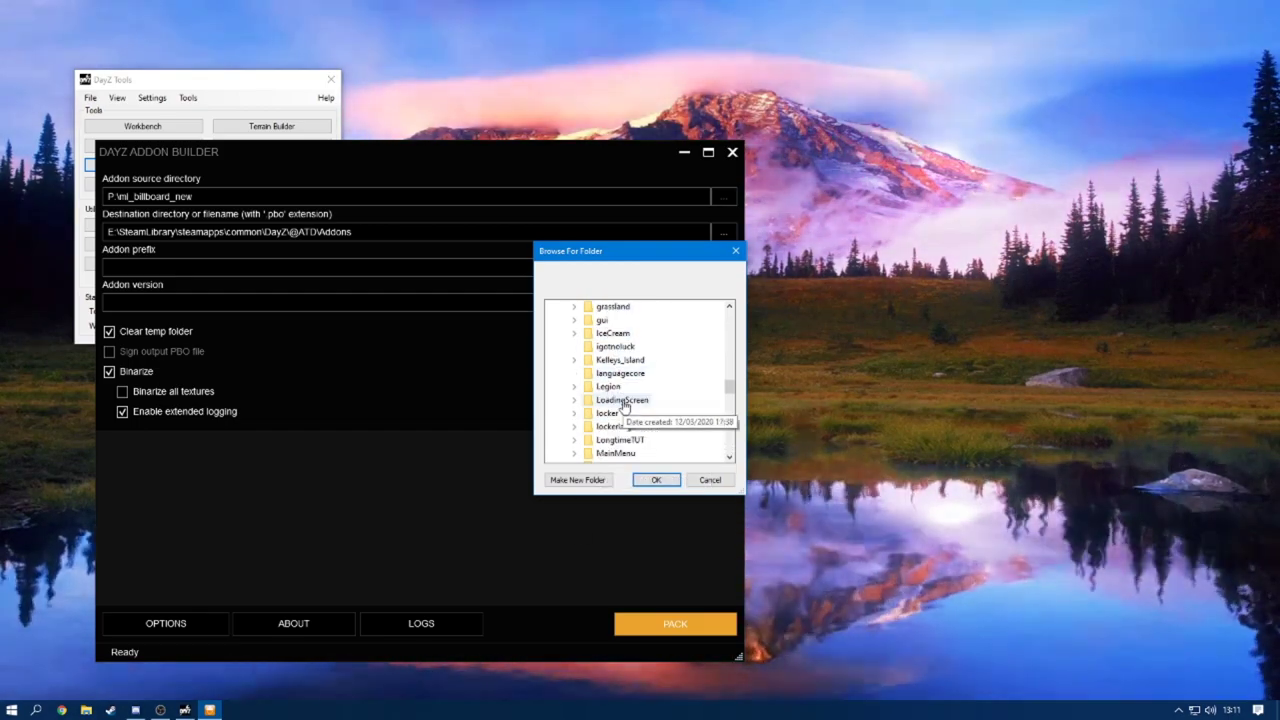
scroll(620, 408, "down", 3)
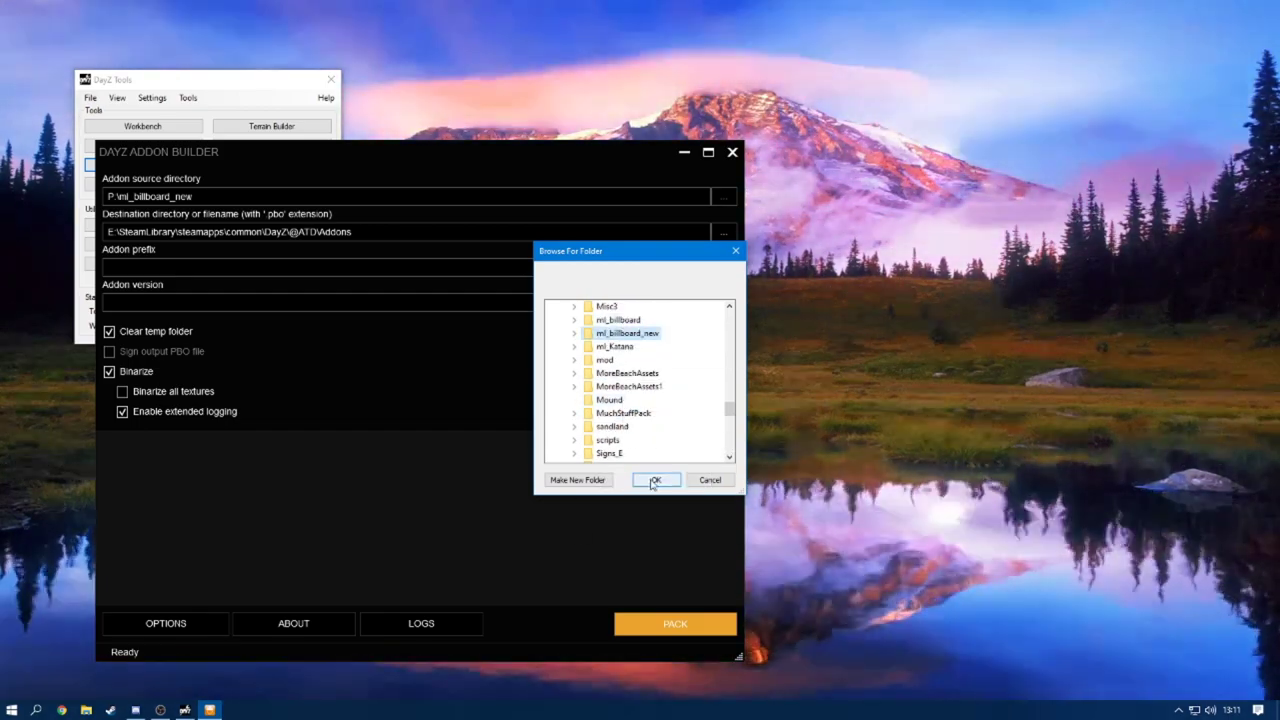
left_click(655, 480)
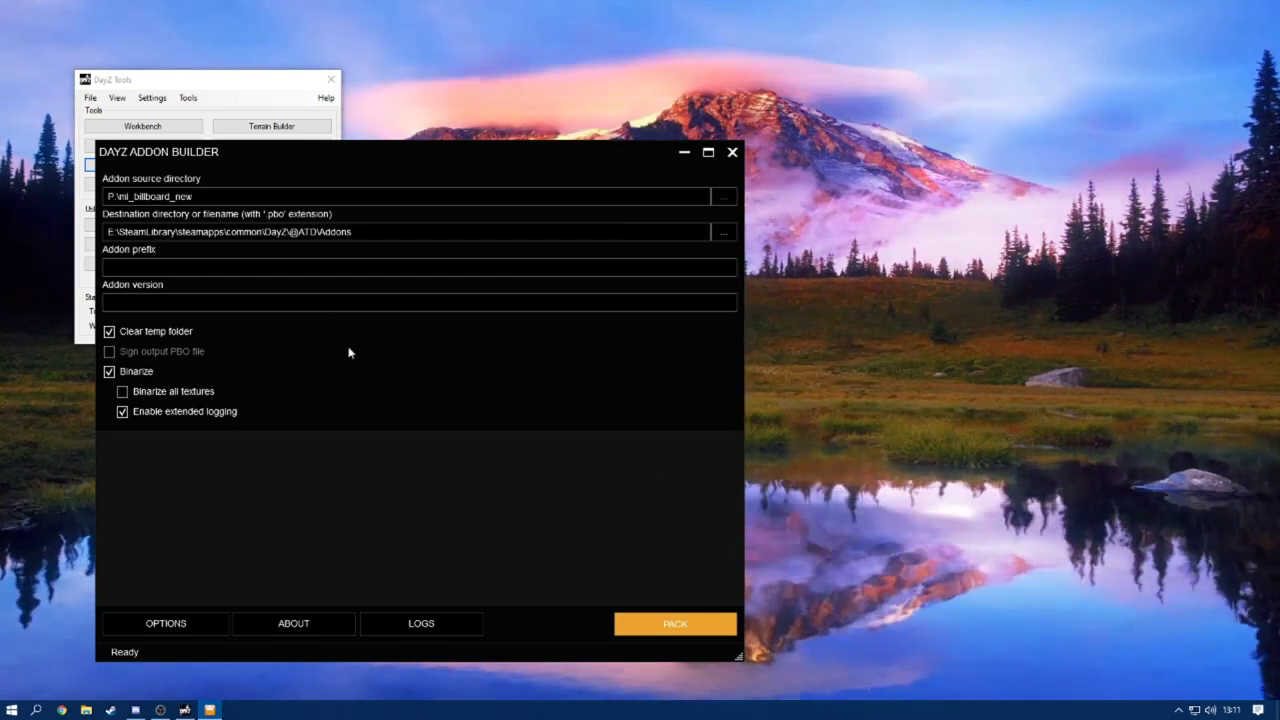
left_click(86, 710)
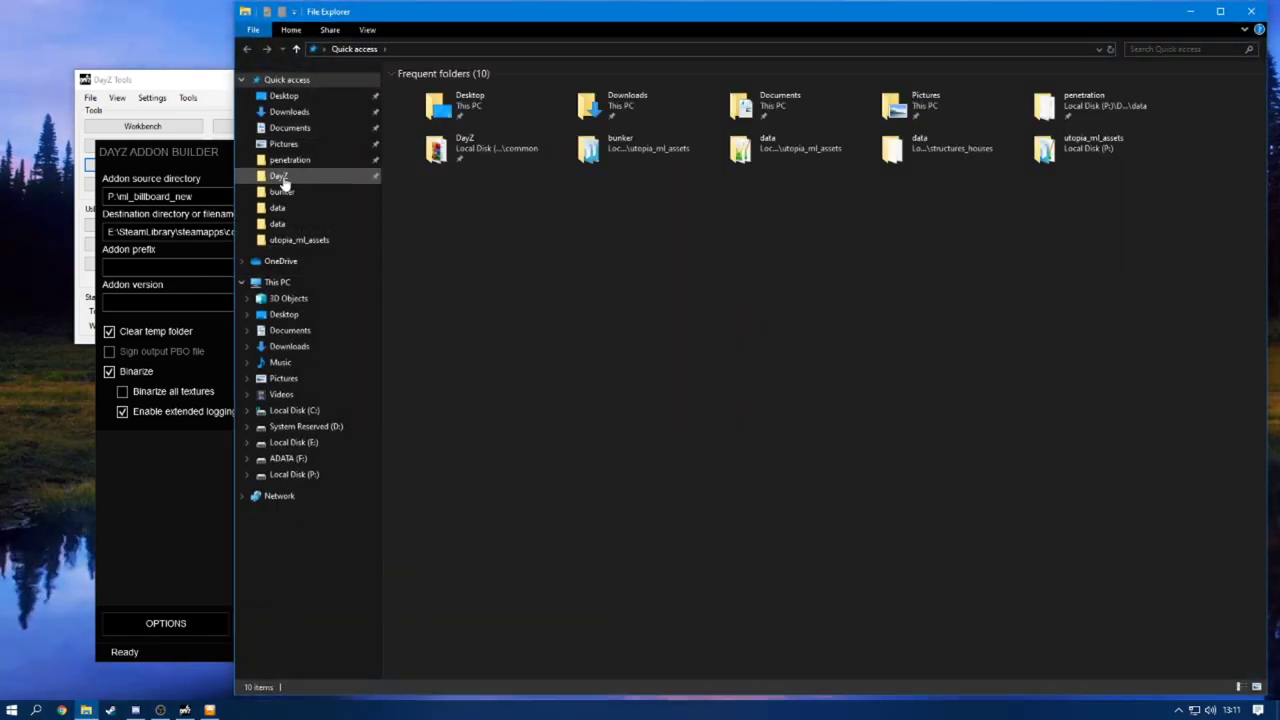
left_click(279, 177)
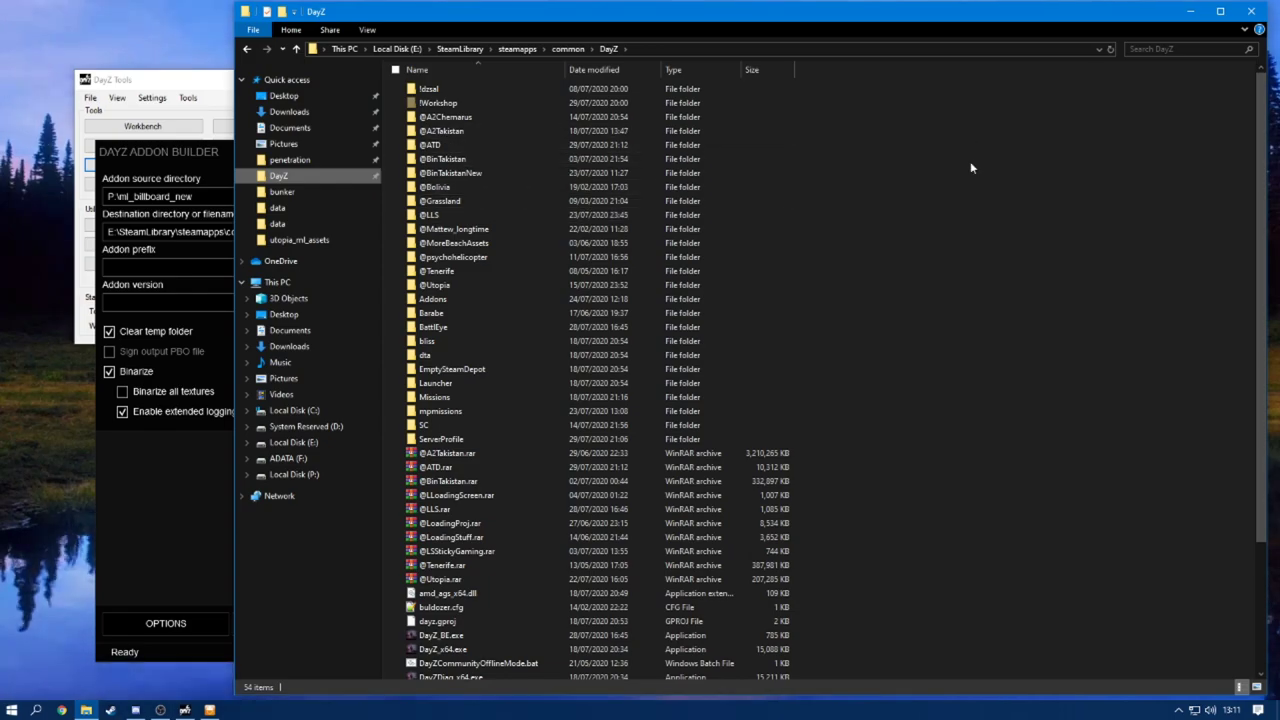
right_click(874, 169)
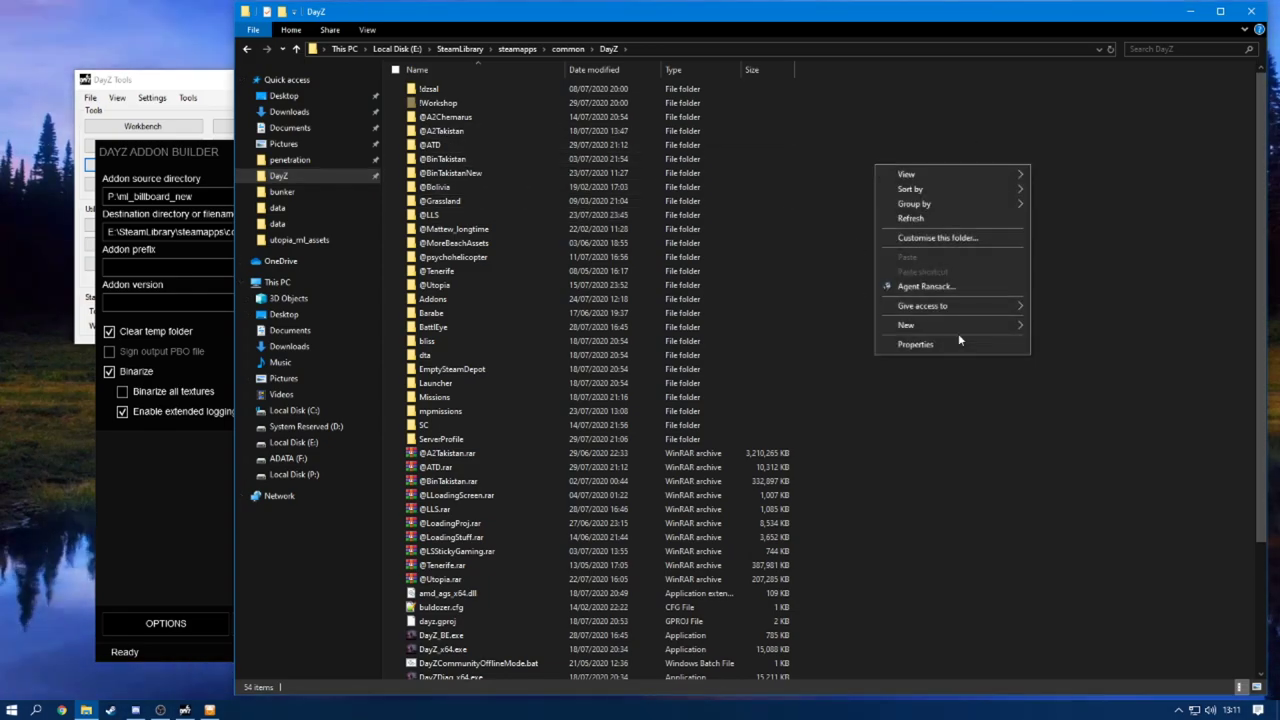
mouse_move(948, 326)
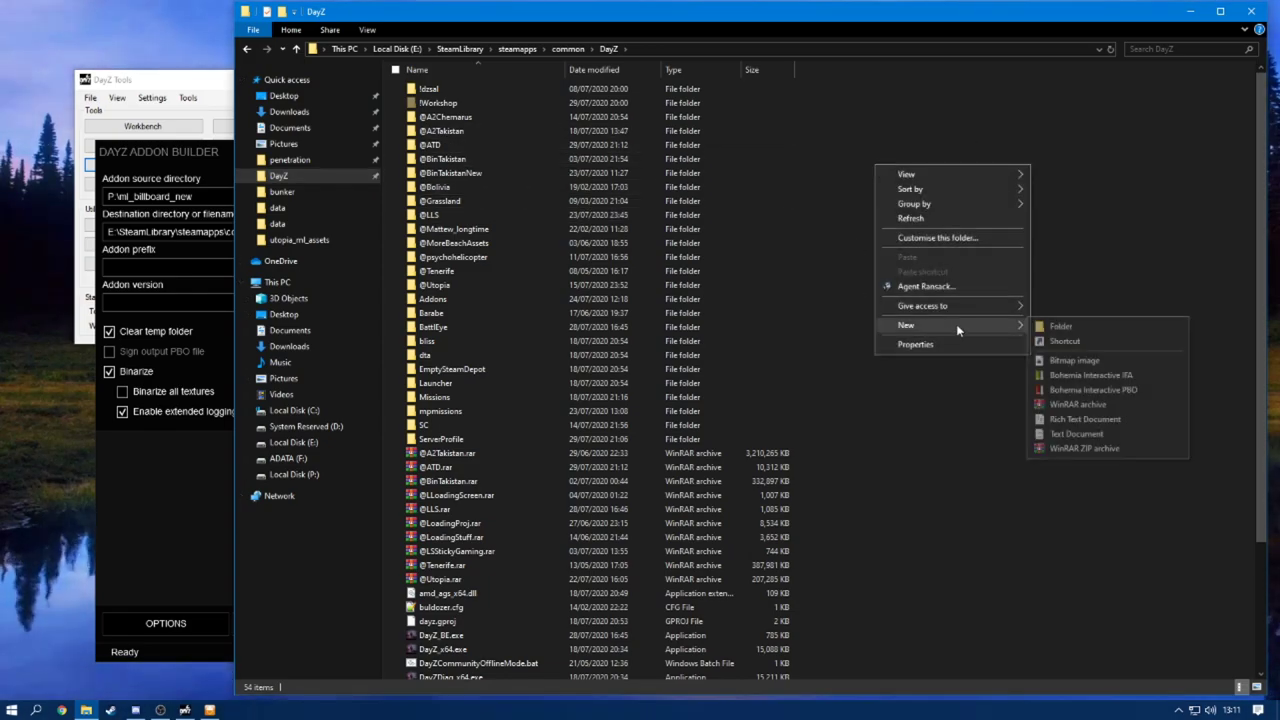
left_click(1086, 326)
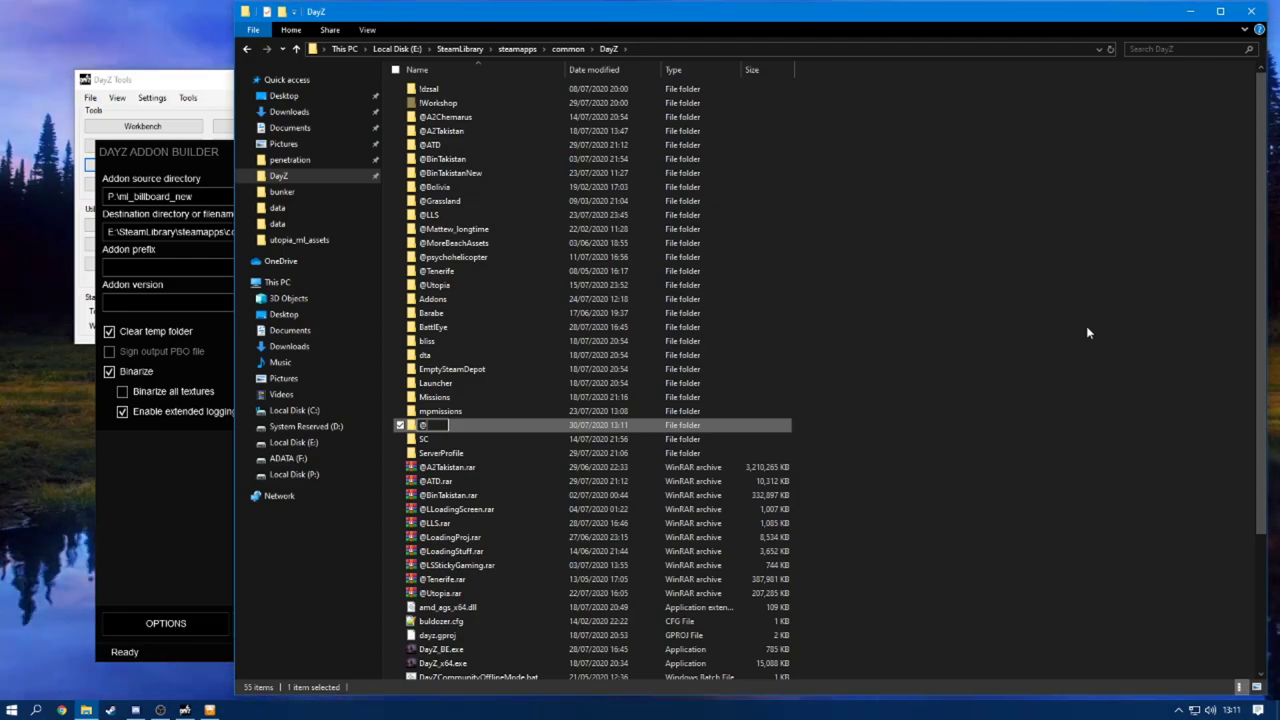
type("bLLsT")
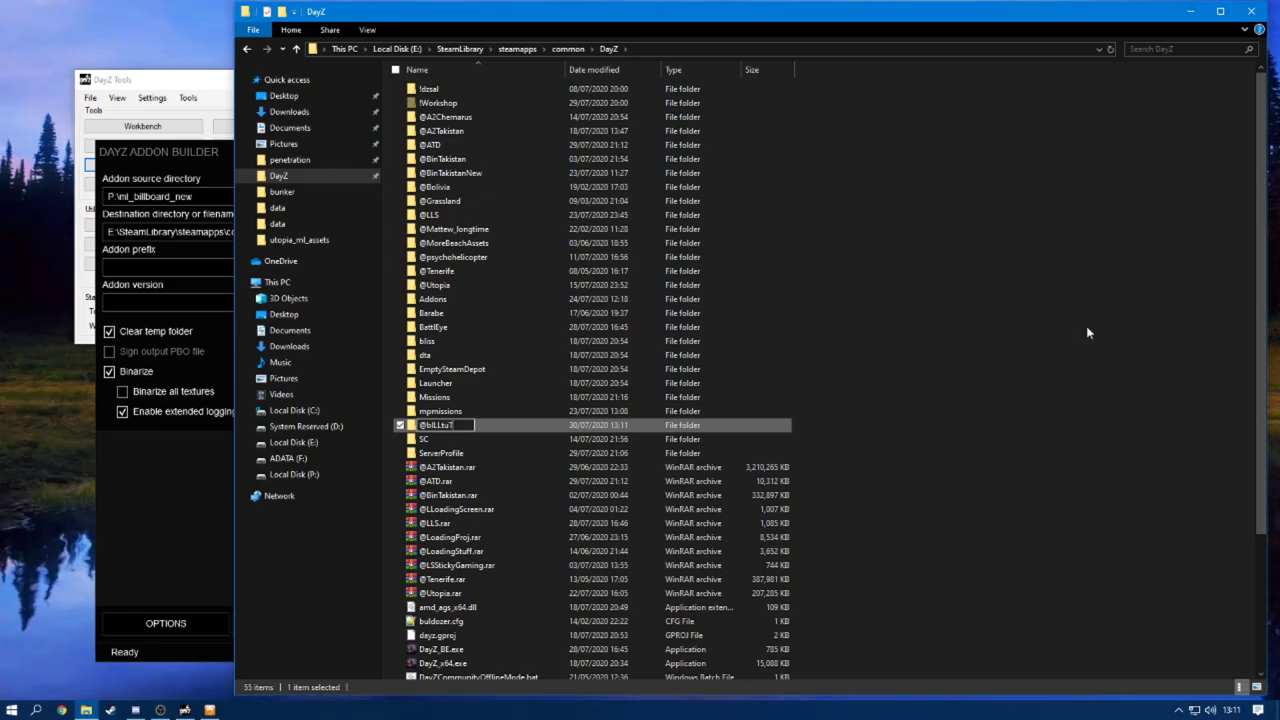
key("Return")
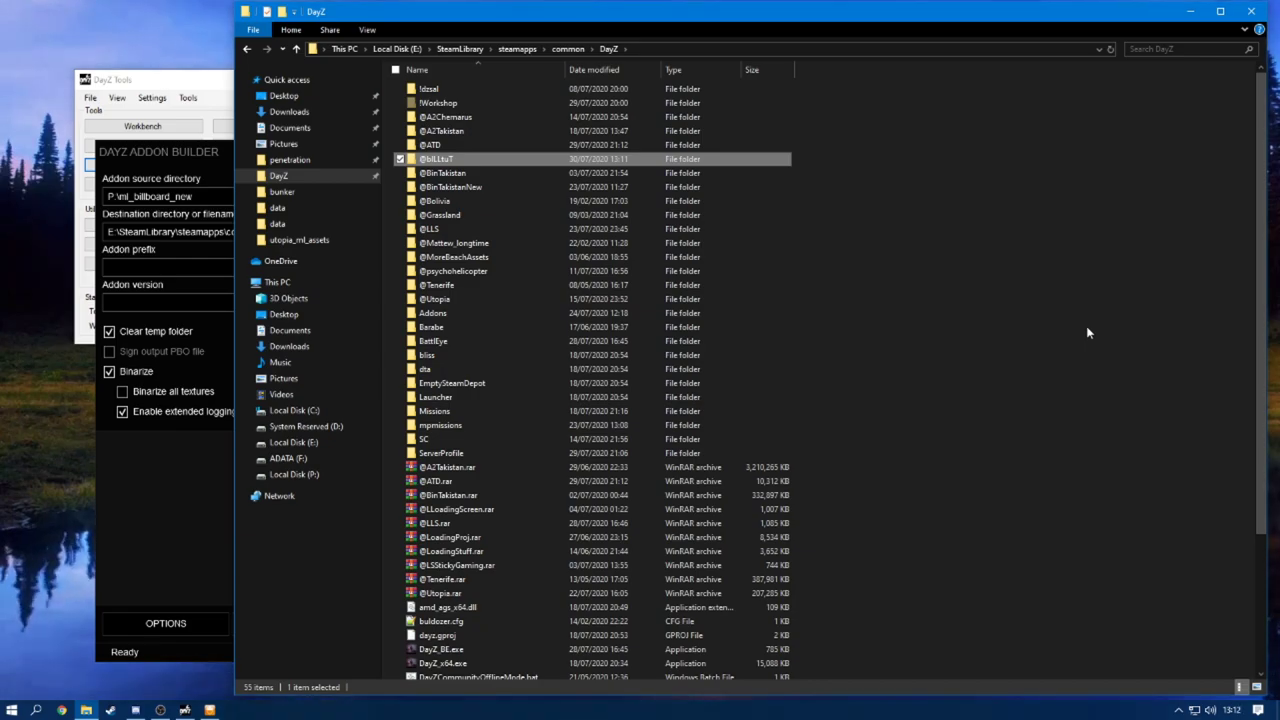
key("Return")
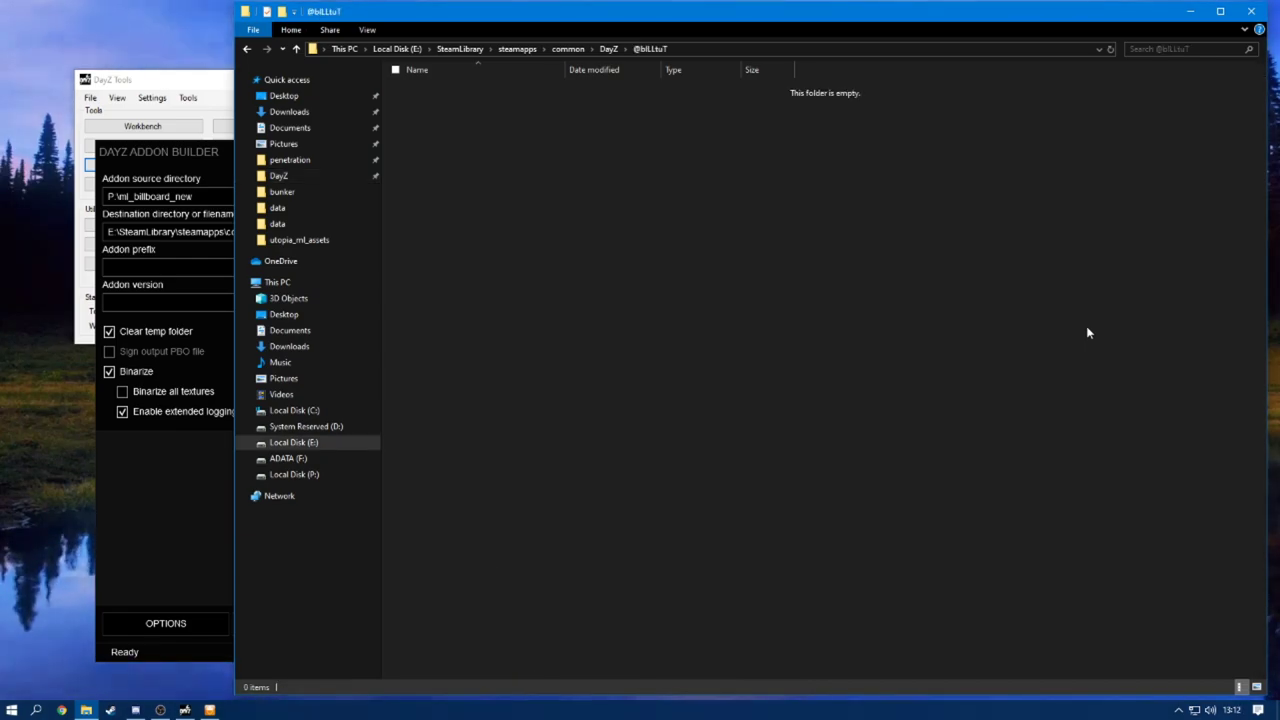
right_click(1089, 333)
mouse_move(1120, 503)
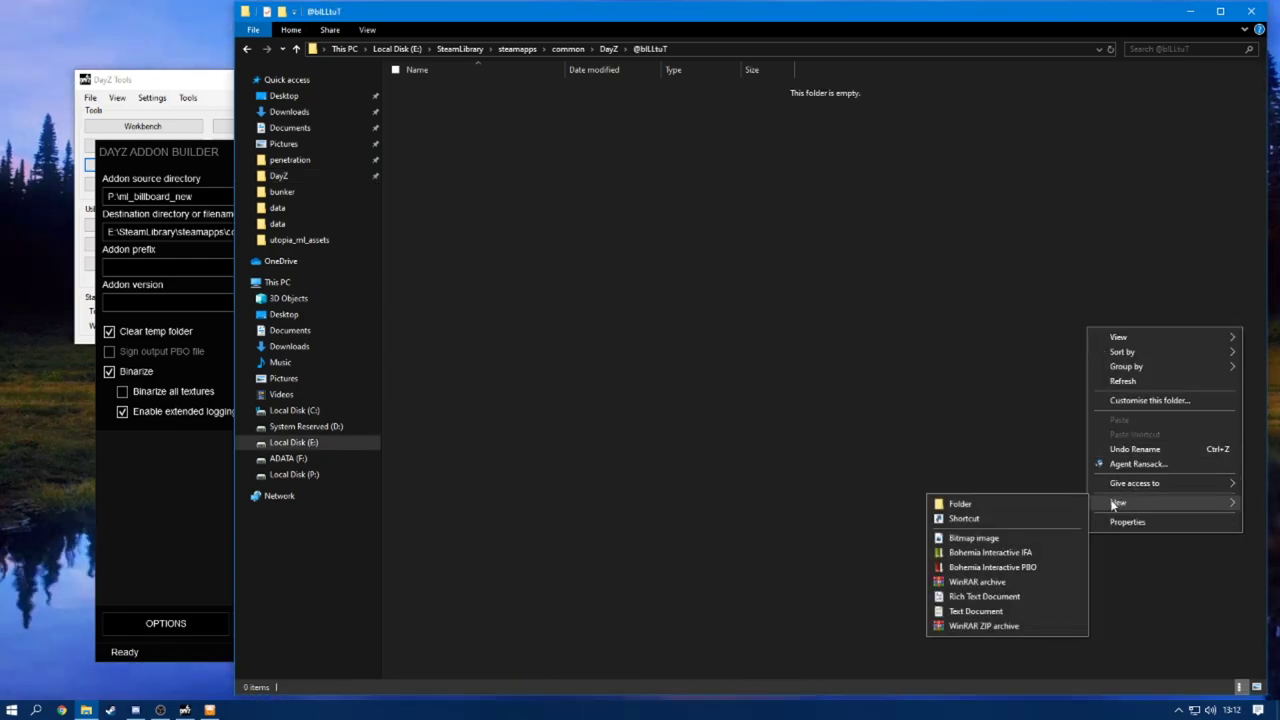
left_click(1075, 502)
type("a")
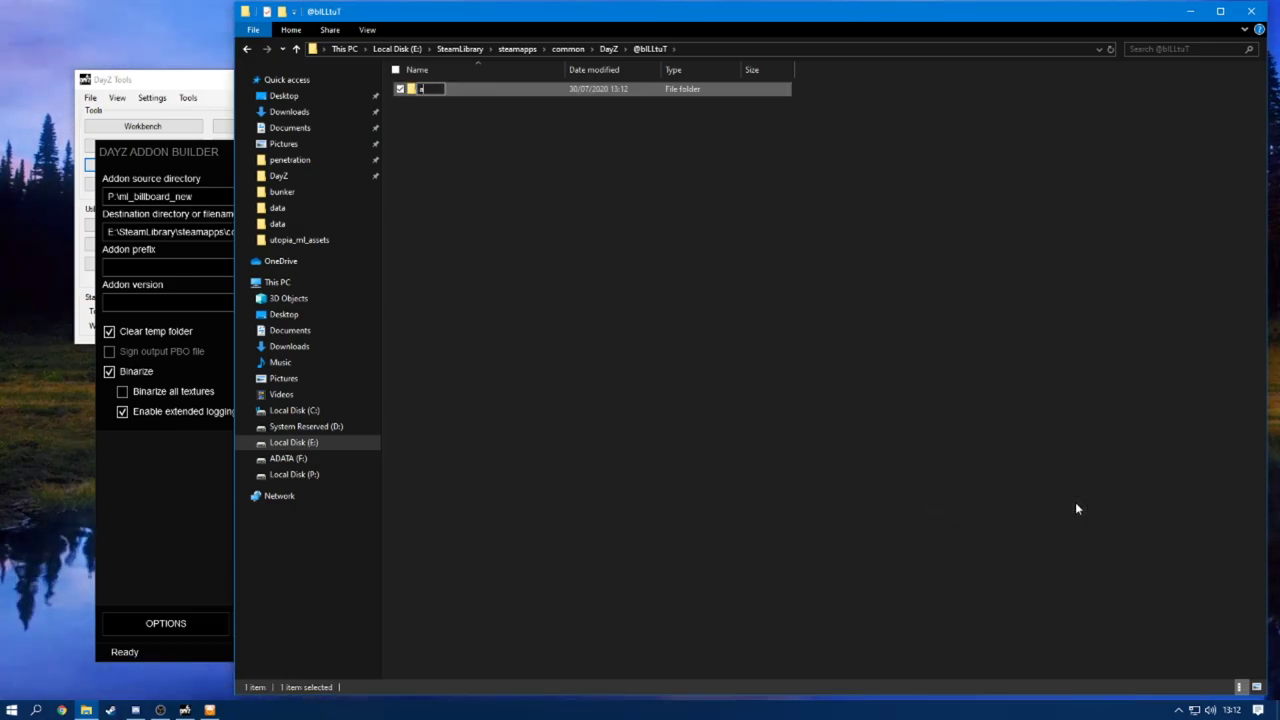
type("dd")
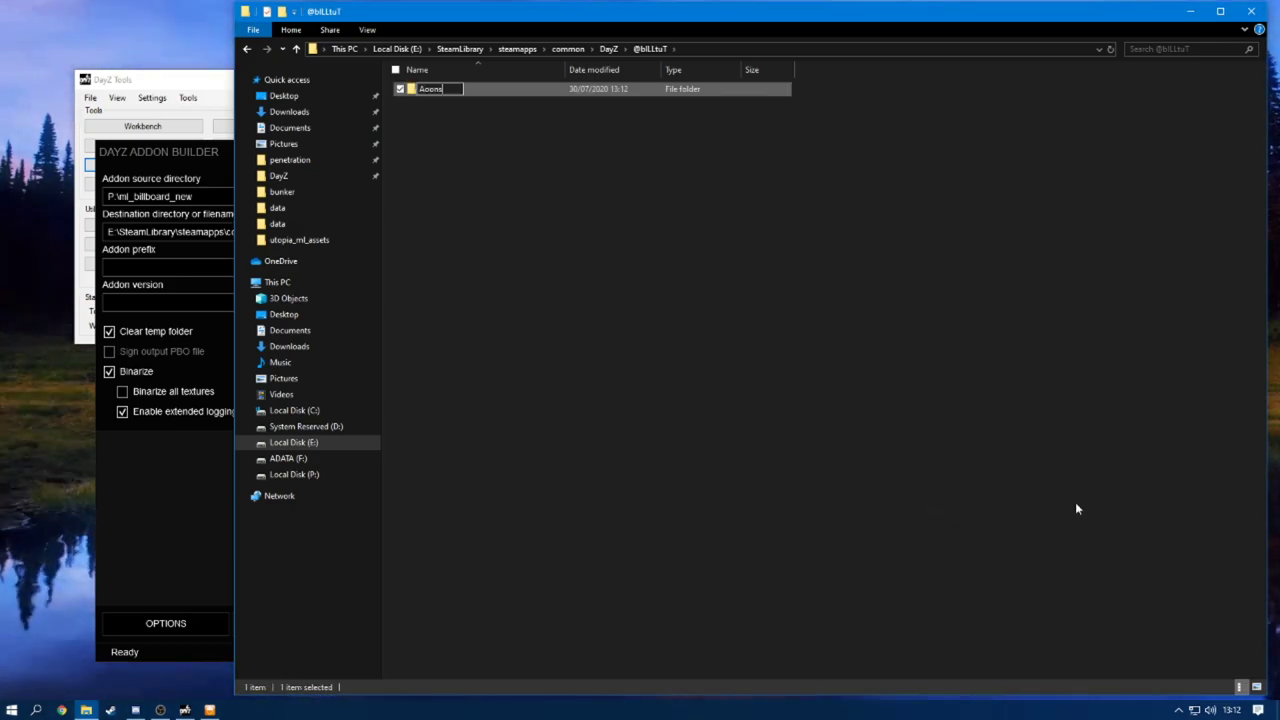
type("ons")
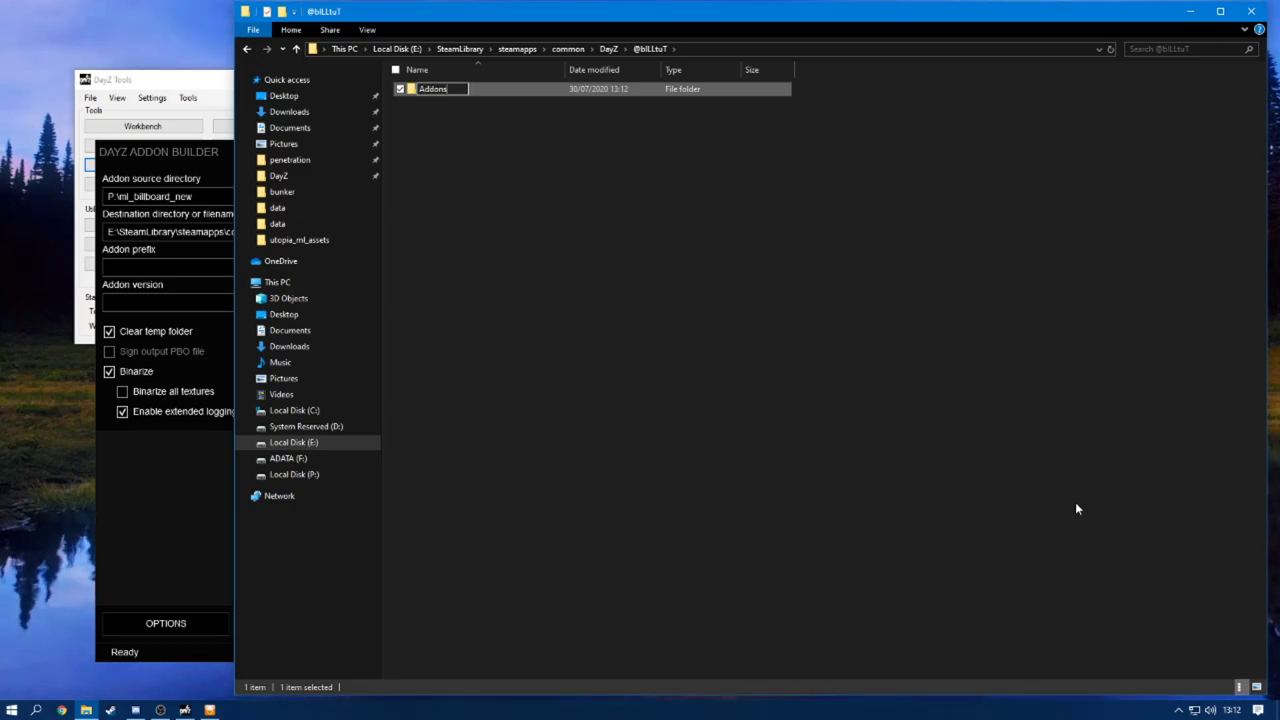
key("Return")
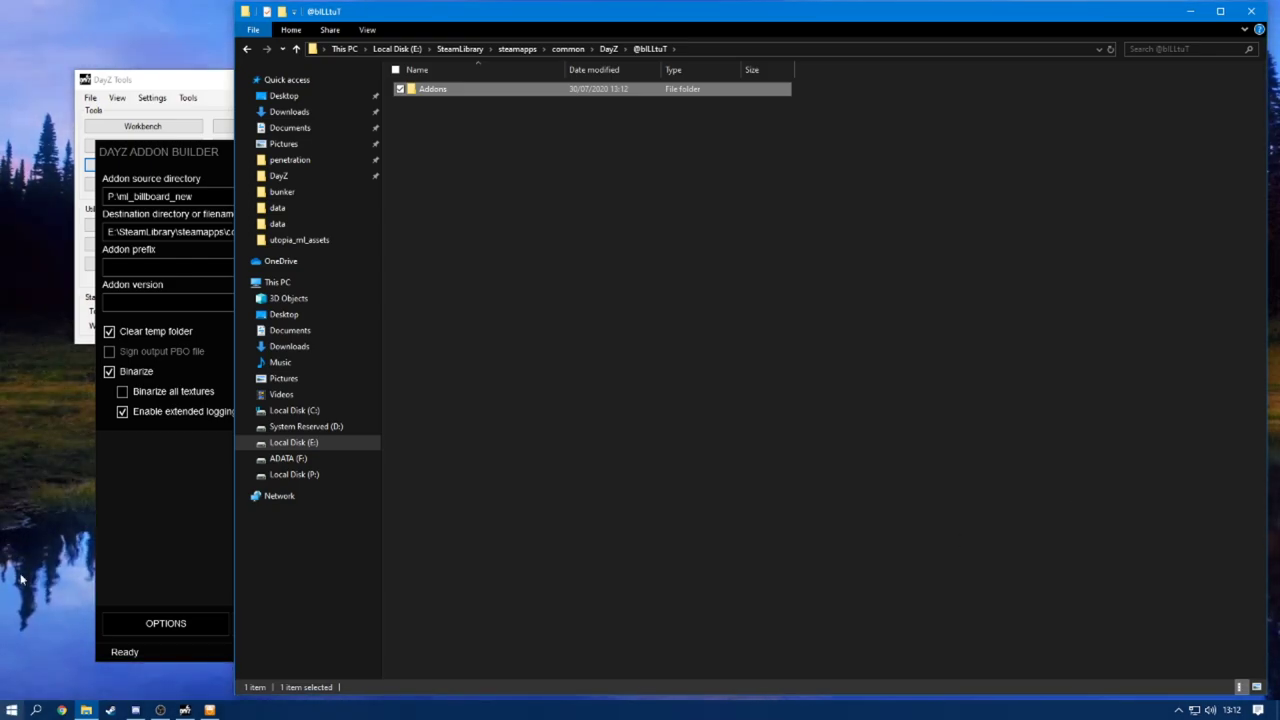
left_click(155, 160)
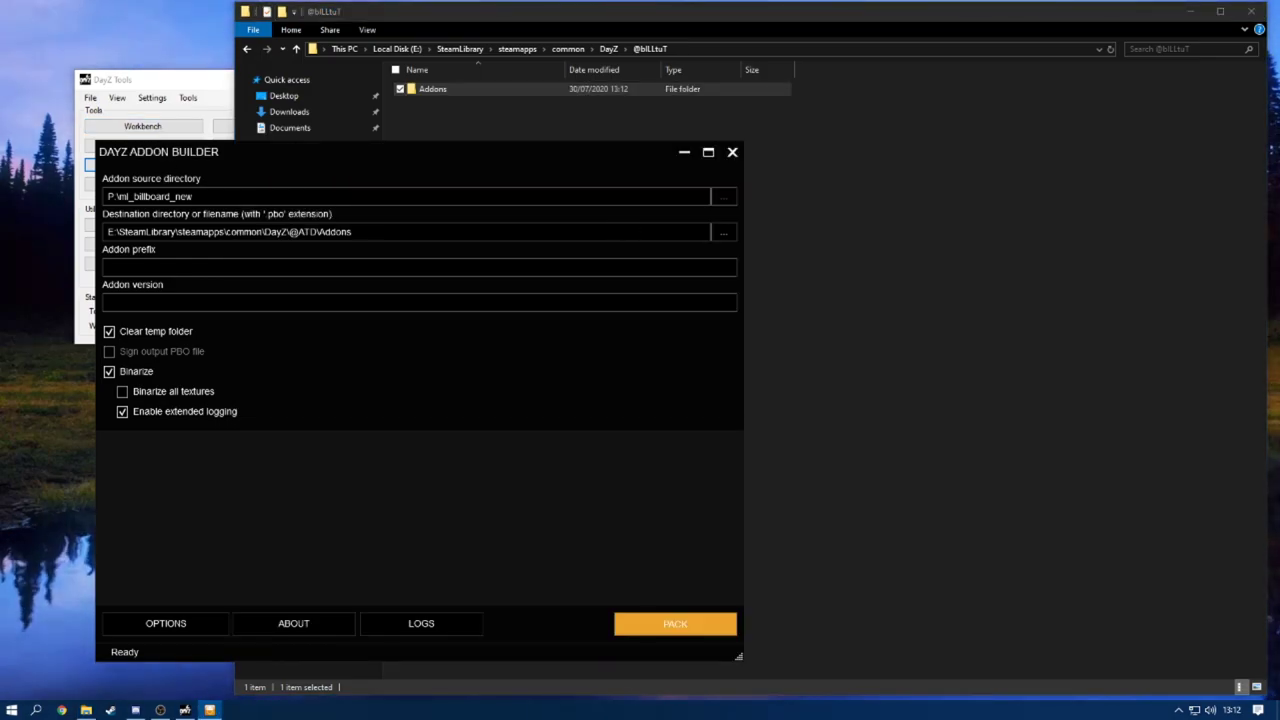
left_click(725, 232)
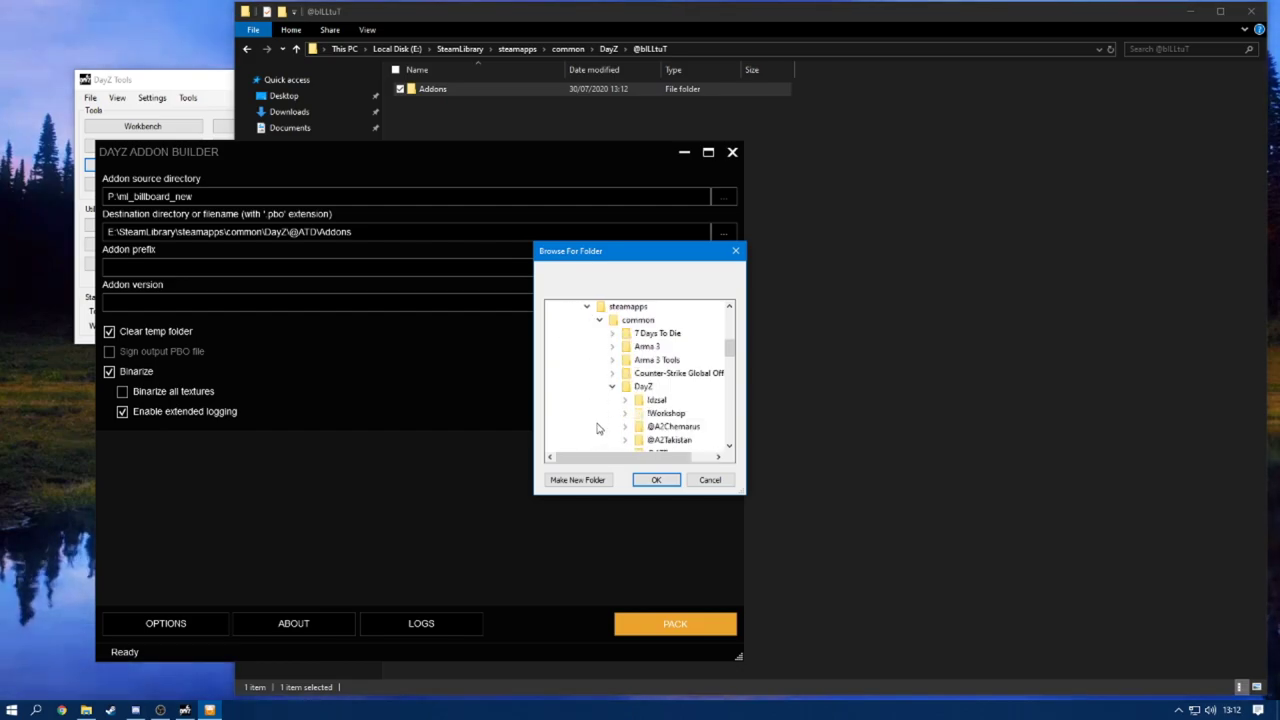
scroll(650, 390, "down", 4)
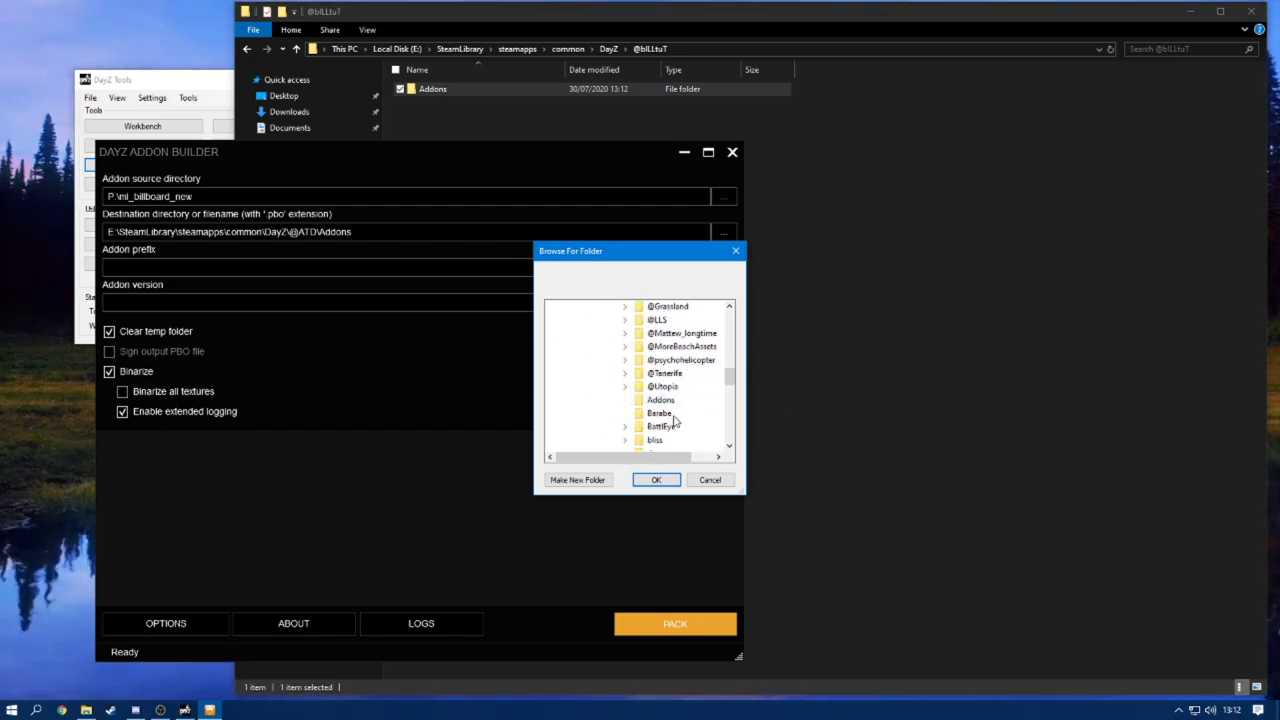
scroll(668, 402, "up", 4)
scroll(668, 402, "down", 1)
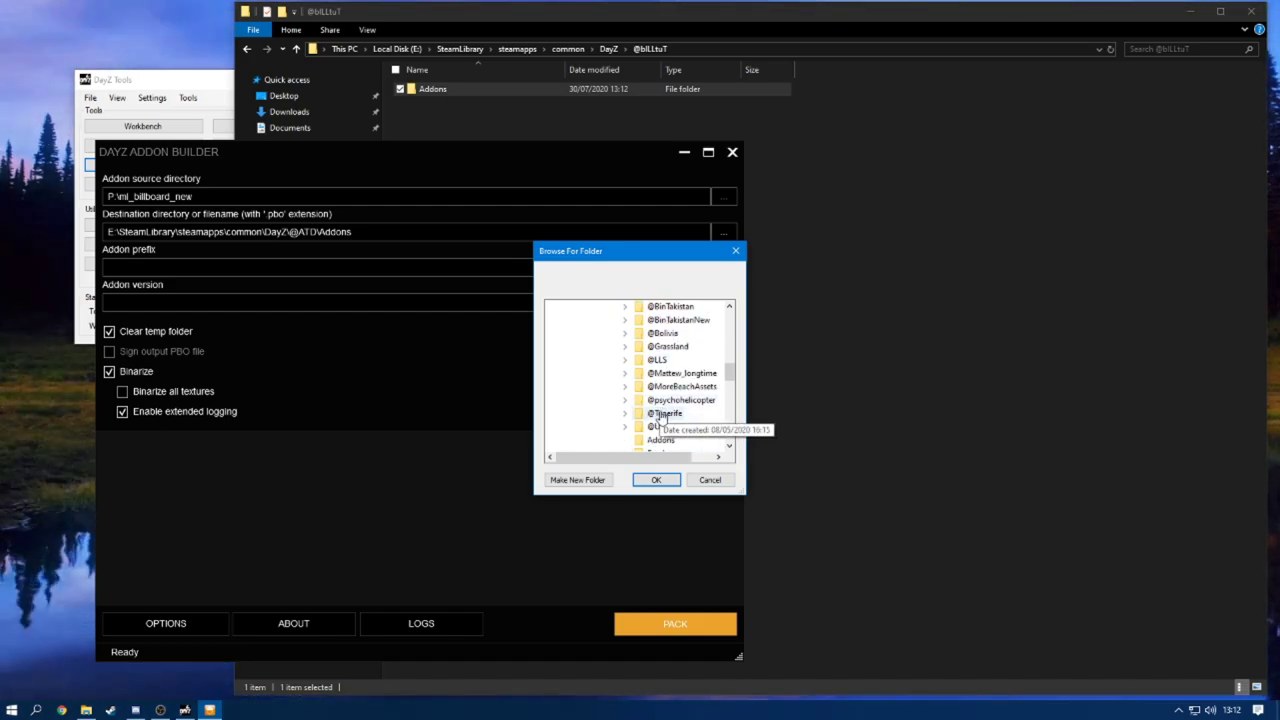
scroll(660, 416, "down", 2)
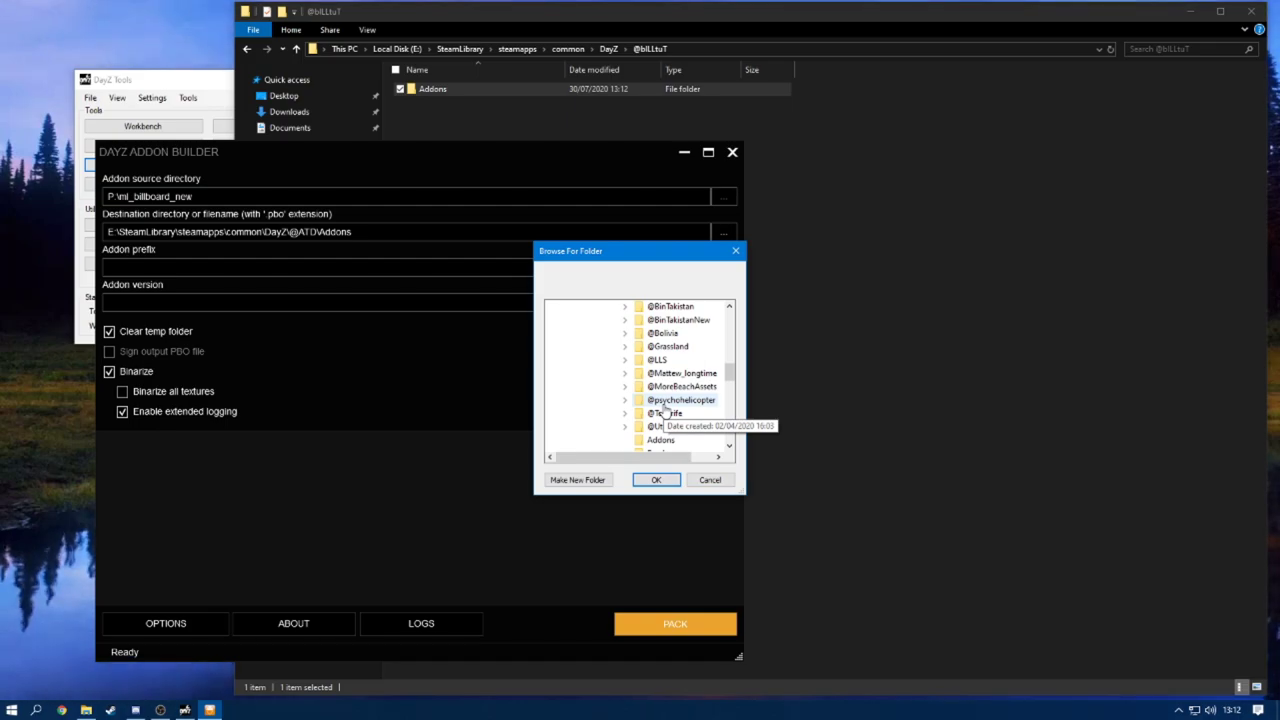
scroll(663, 409, "up", 2)
double_click(664, 333)
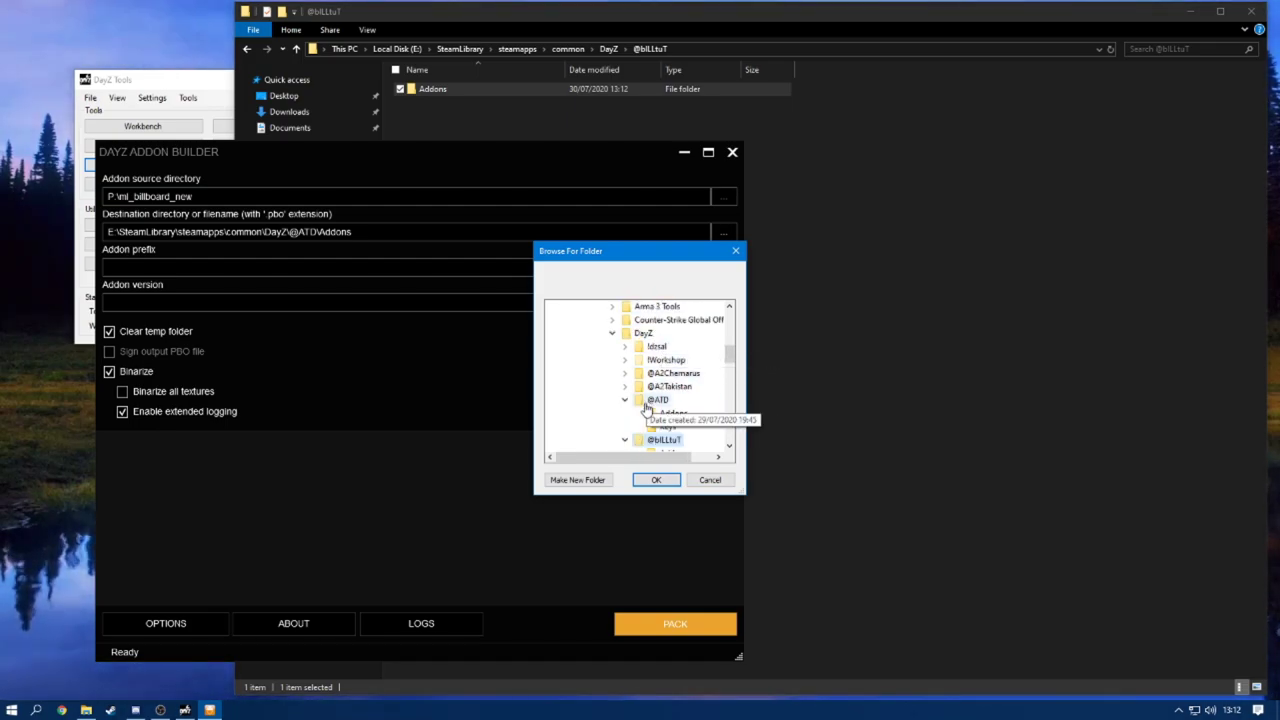
left_click(673, 413)
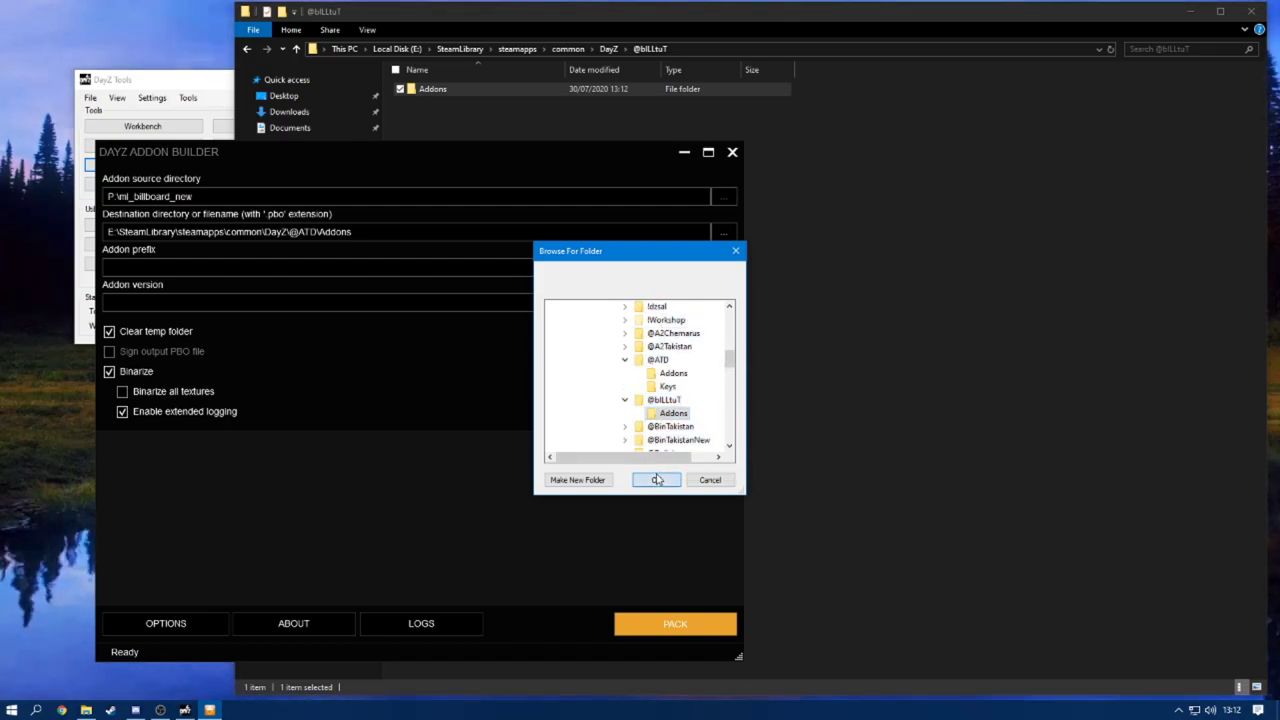
left_click(656, 480)
left_click(654, 620)
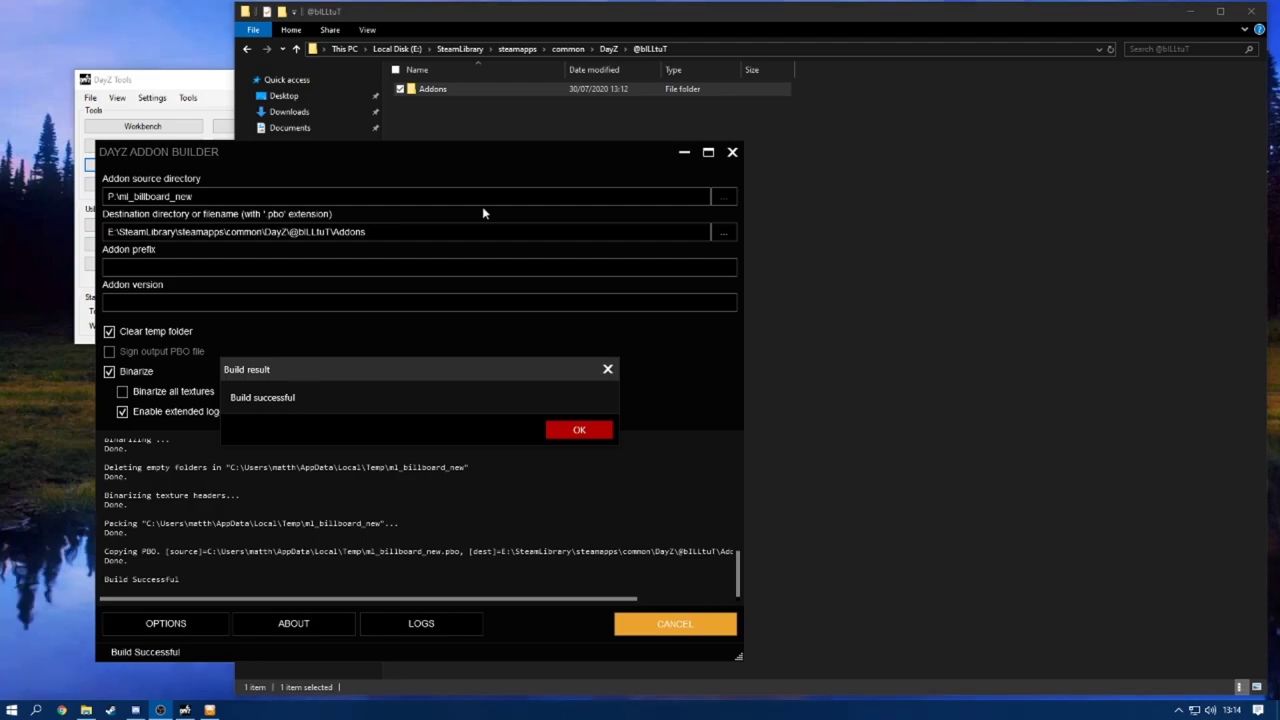
left_click(577, 432)
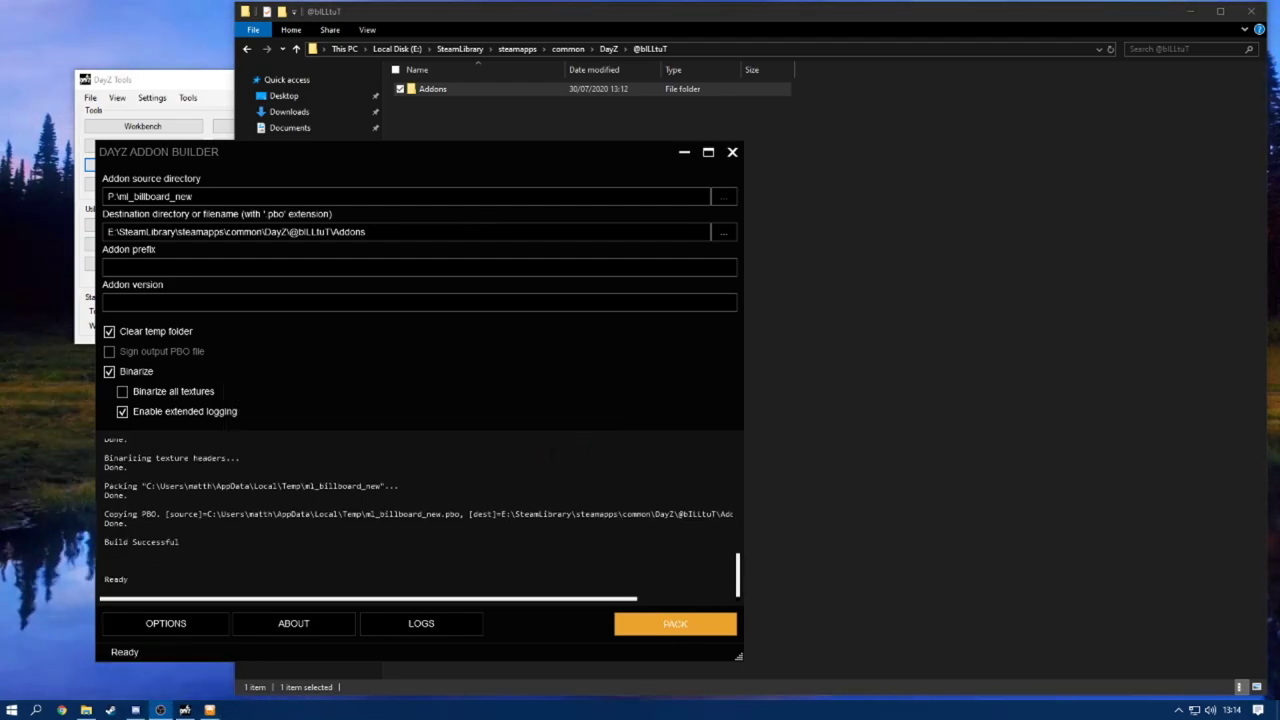
Switch to the Steam library, start the DayZ launcher, and close the Steam window.
left_click(110, 710)
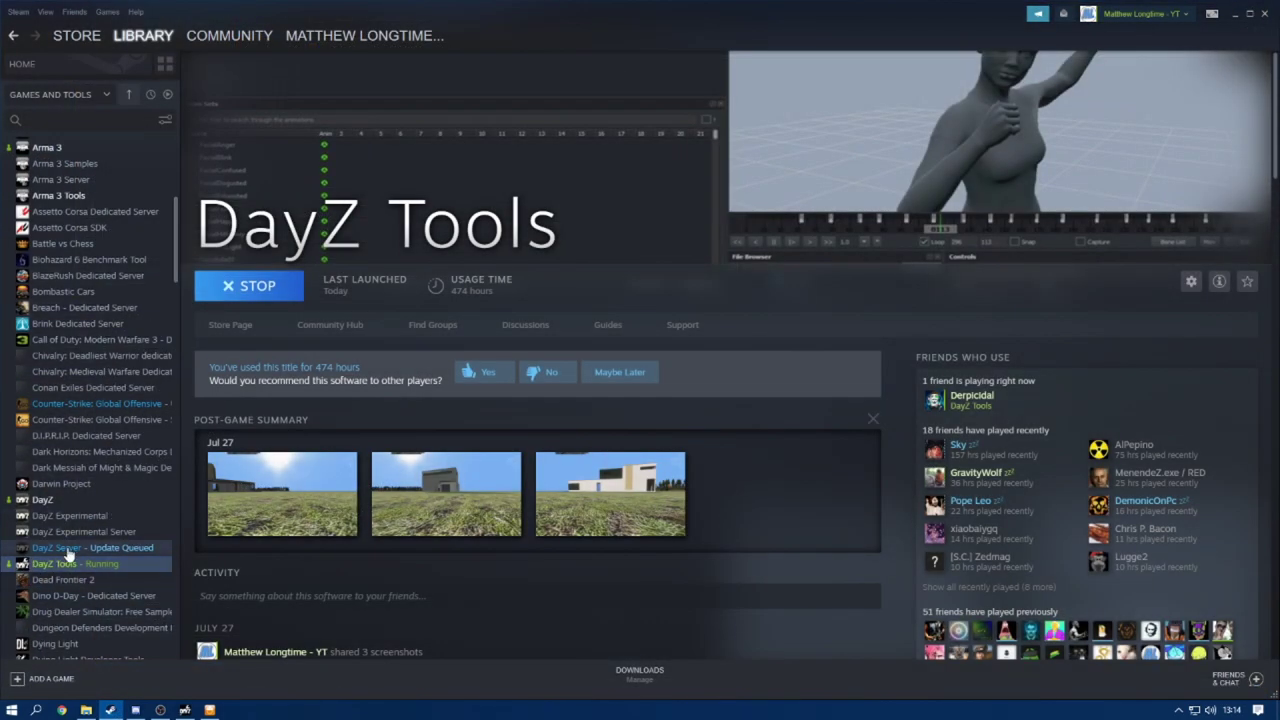
double_click(100, 500)
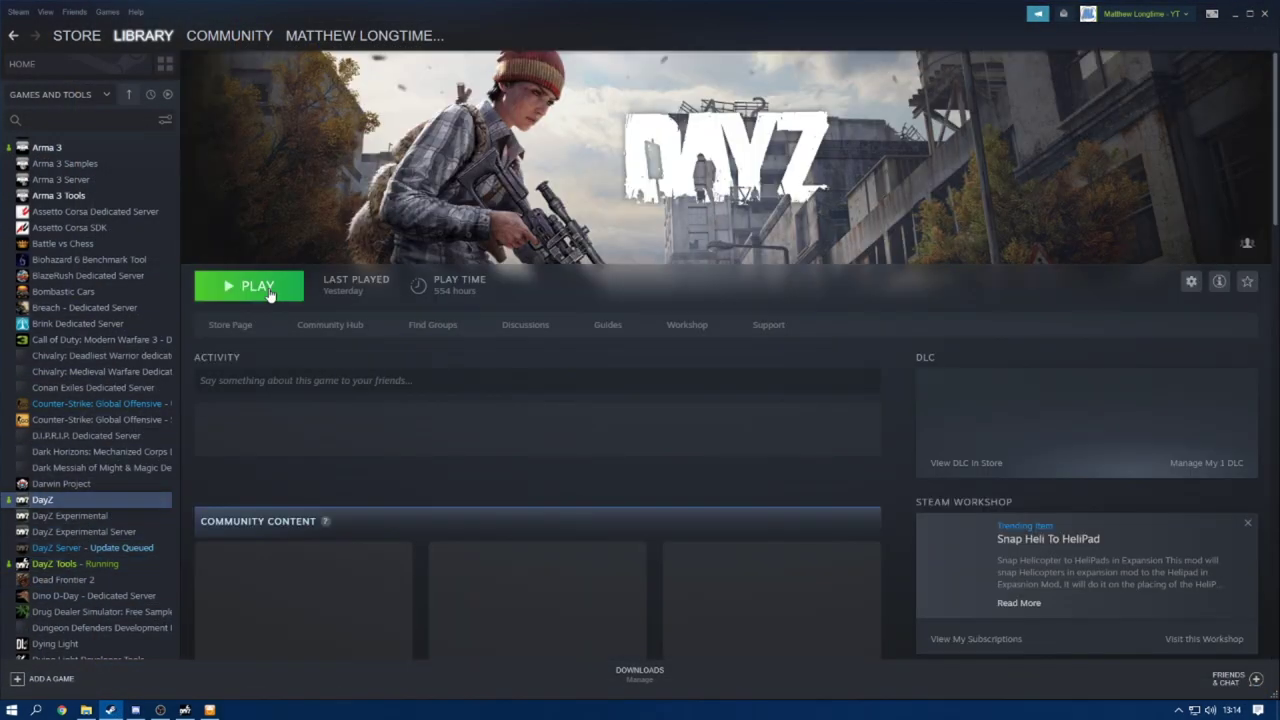
left_click(643, 393)
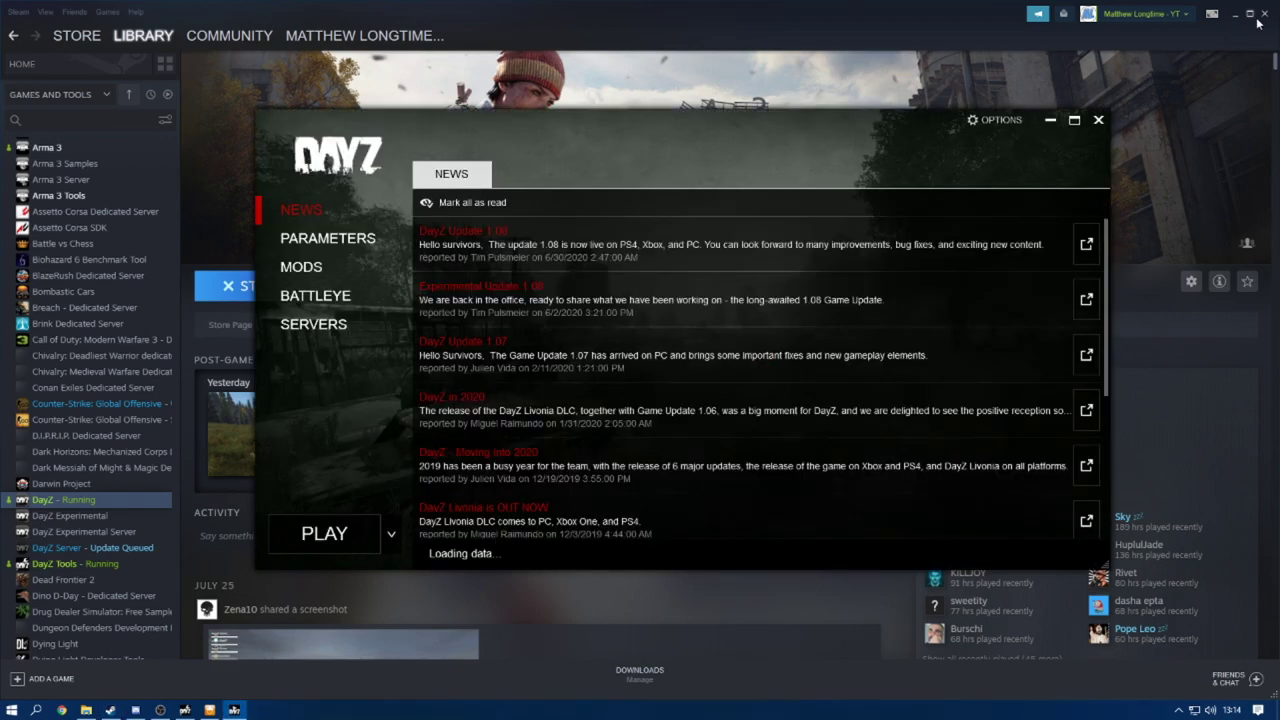
left_click(1265, 14)
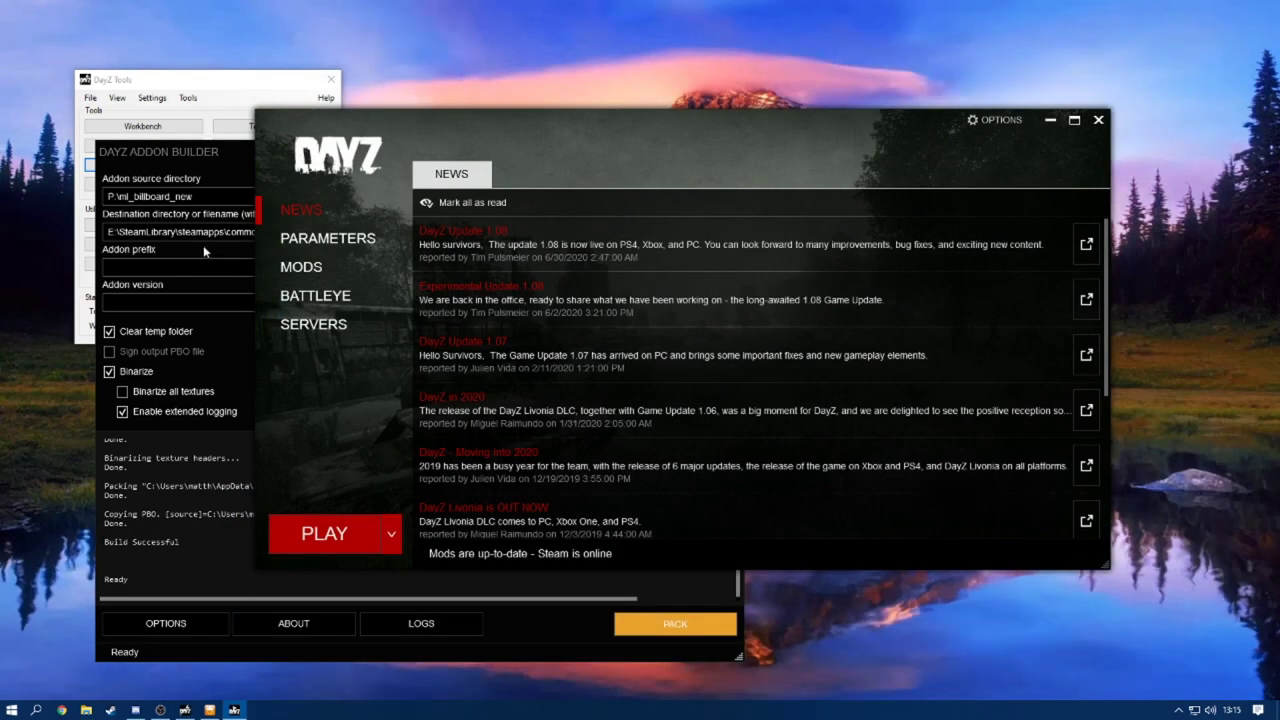
left_click(281, 244)
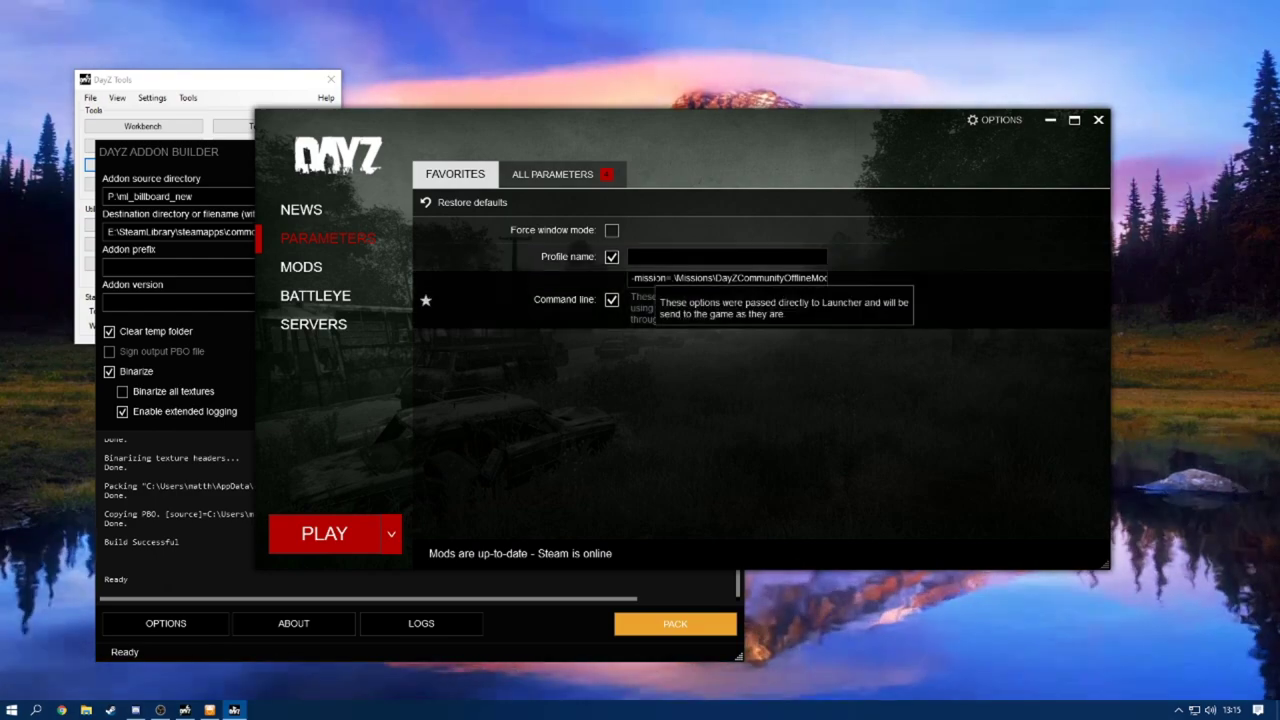
key("Tab")
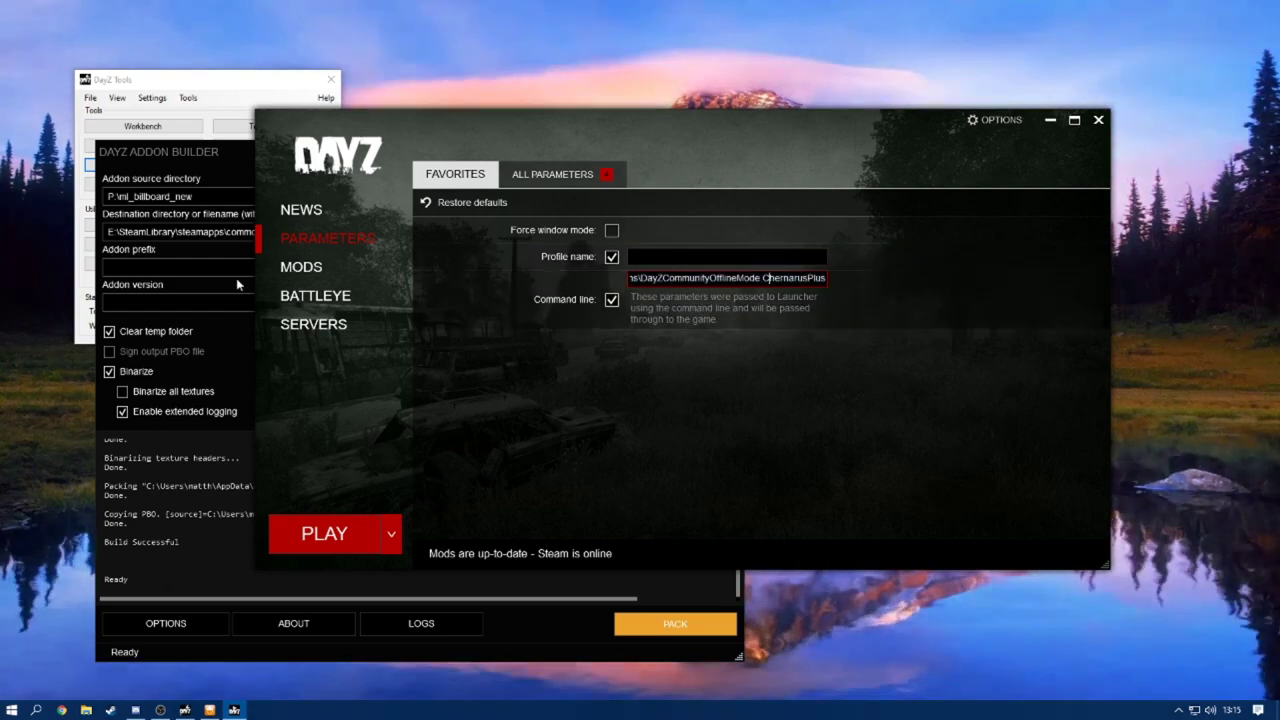
left_click(302, 267)
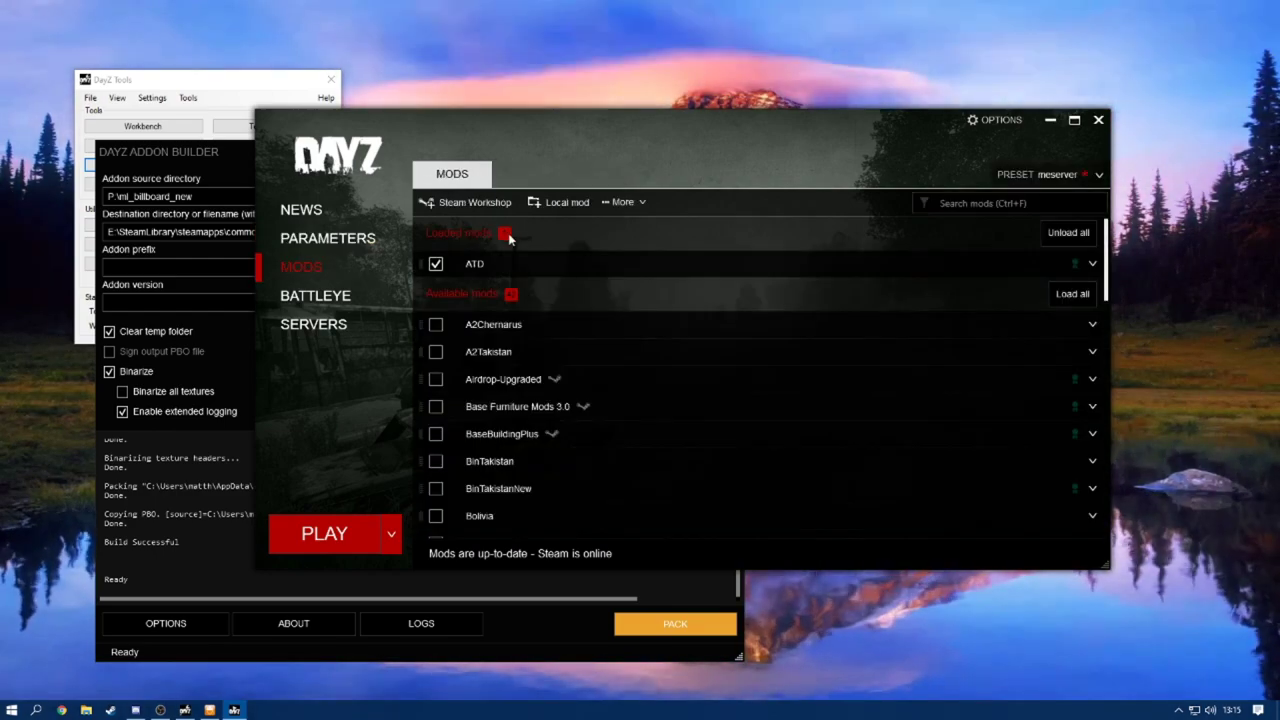
left_click(548, 210)
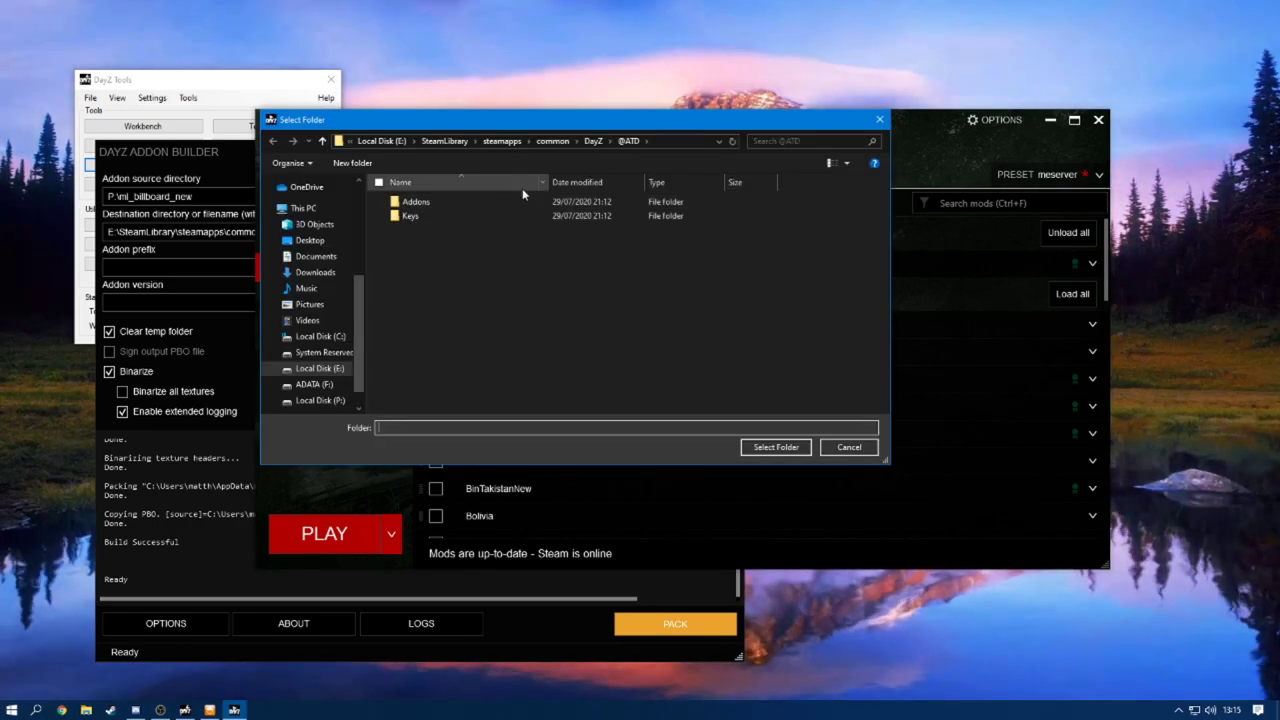
left_click(594, 141)
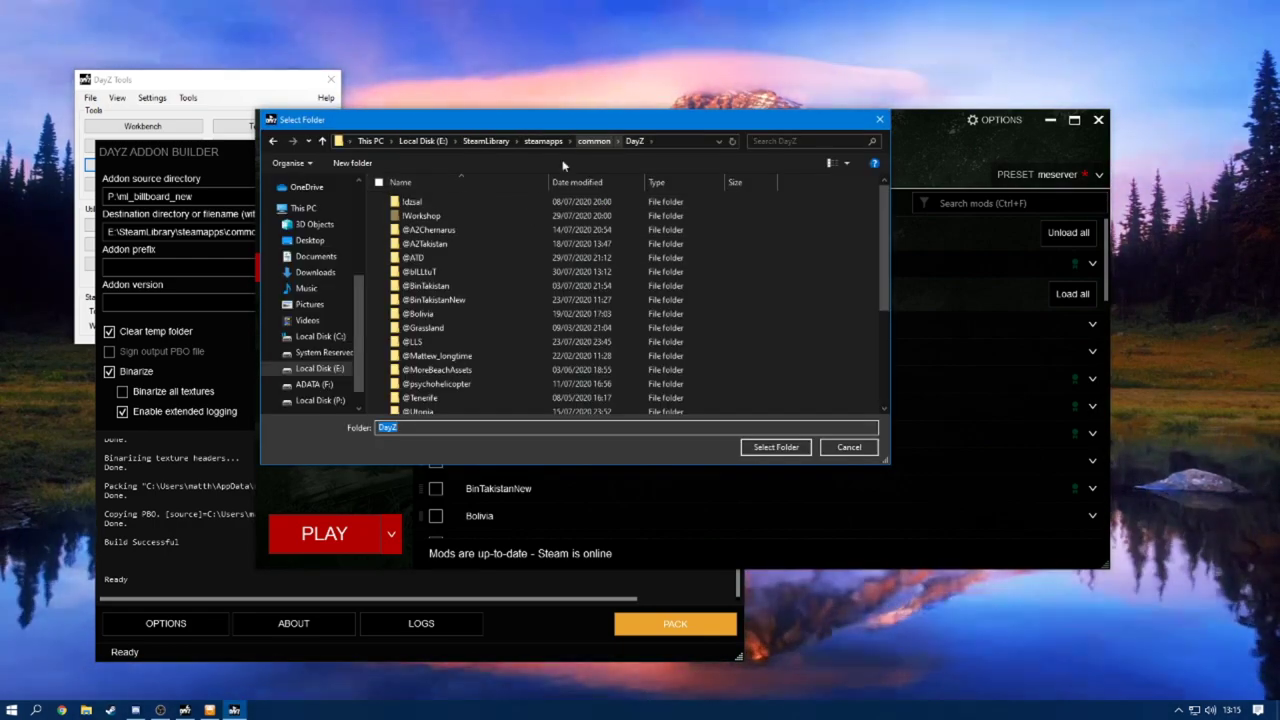
left_click(477, 272)
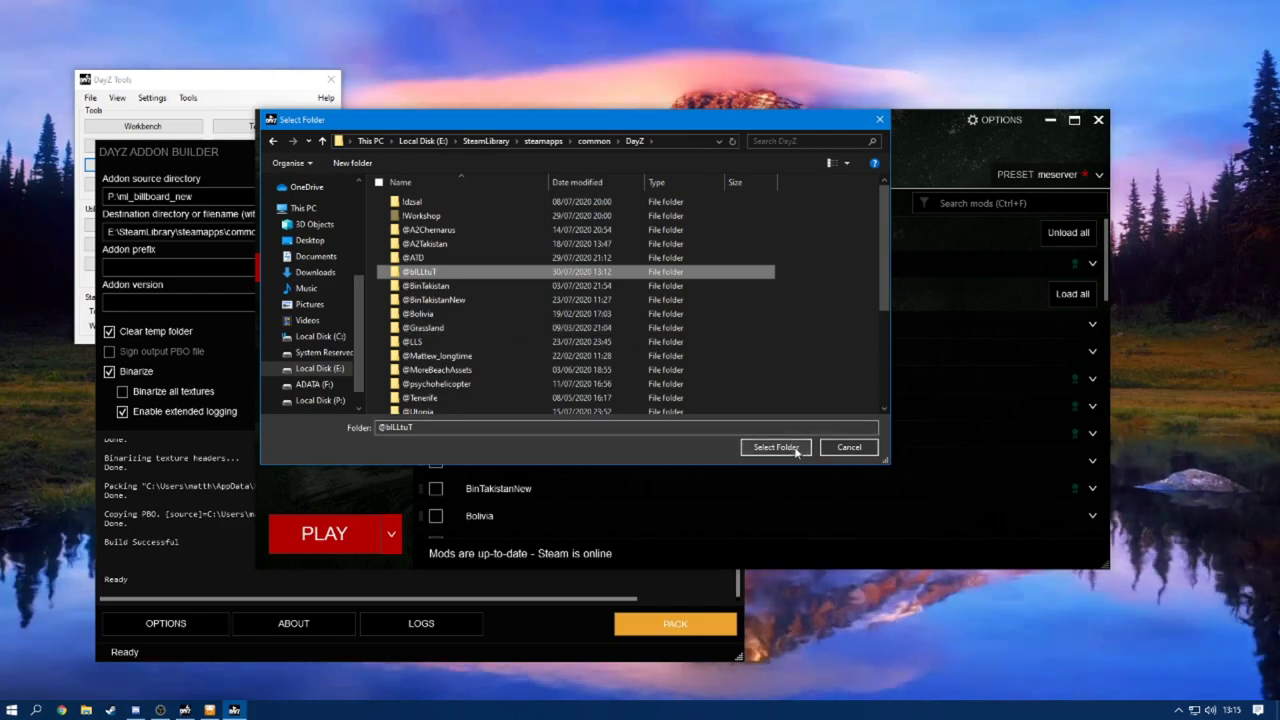
left_click(776, 447)
left_click(585, 523)
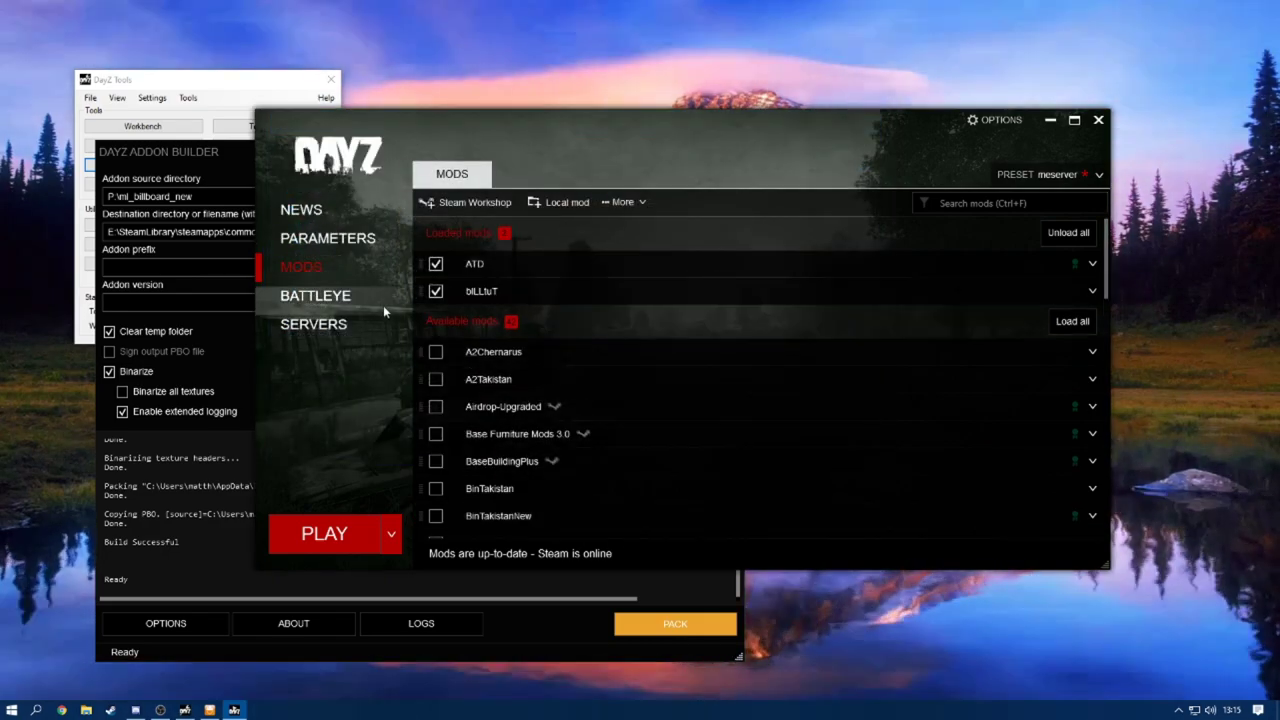
Unload the ATD mod and launch the game with only the bILLtuT mod loaded.
left_click(436, 263)
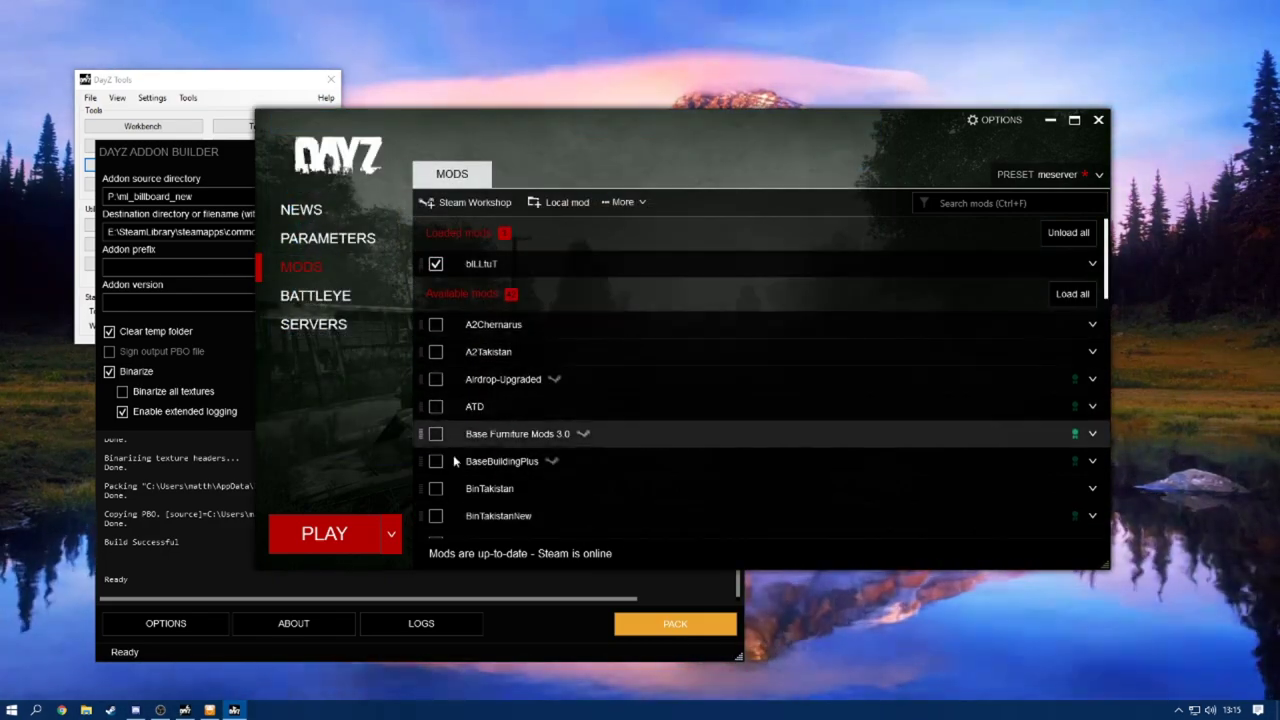
left_click(337, 542)
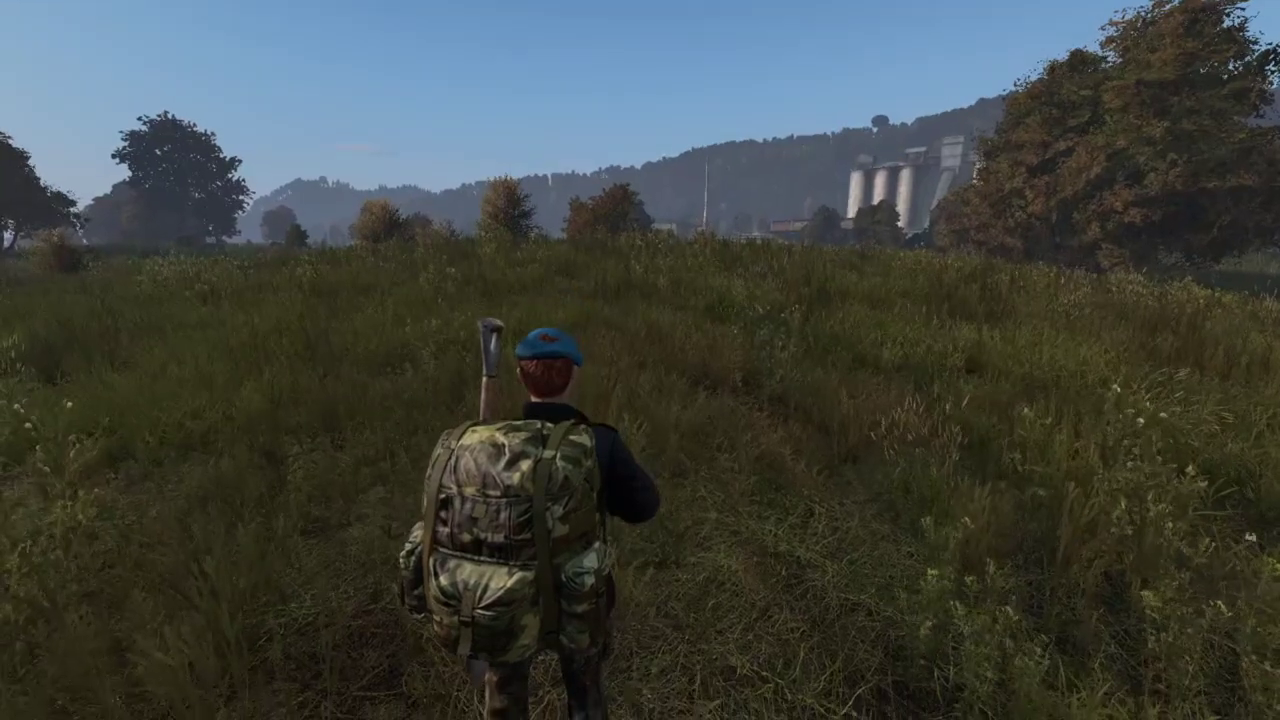
Open the in-game Items and Objects spawner, search for ml, and spawn land_billboard_1_ml on the ground.
key("y")
left_click(1254, 48)
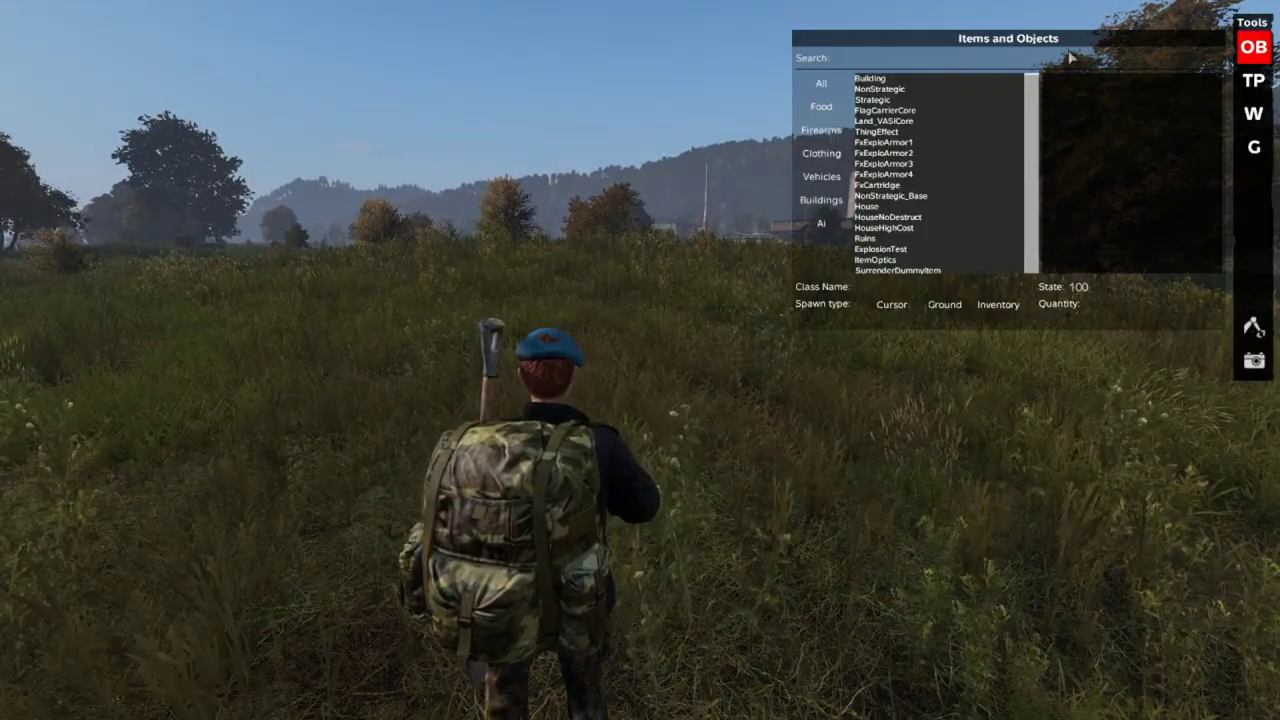
type("ml")
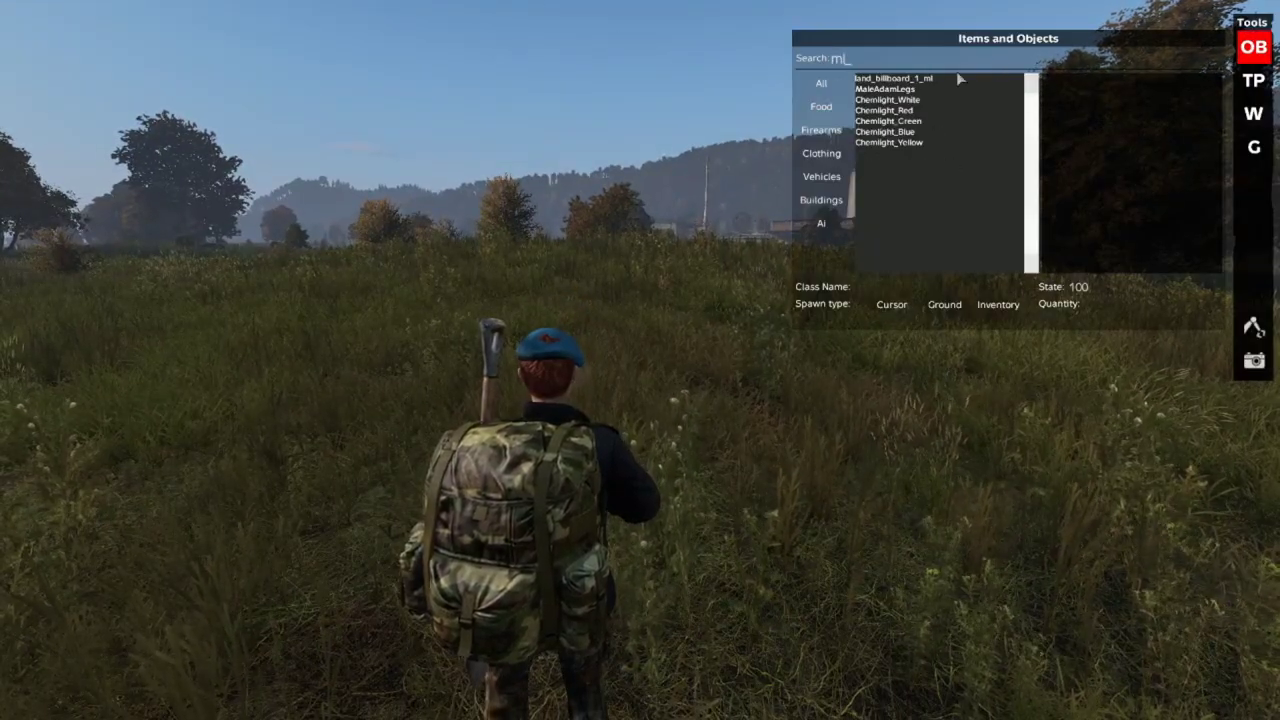
left_click(945, 79)
mouse_move(1108, 128)
left_mouse_down()
mouse_move(1086, 153)
mouse_move(1100, 145)
left_mouse_up()
left_click(945, 305)
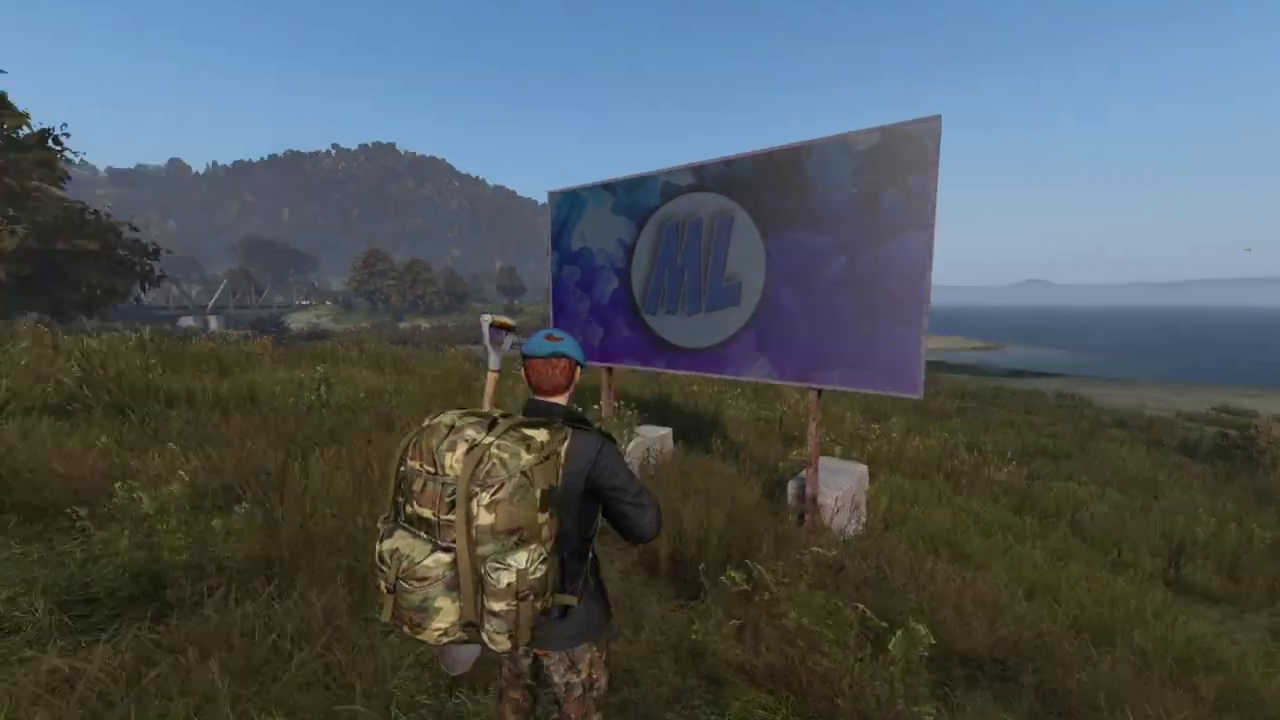
Switch from the game to the desktop, start DayZ Tools through Steam, and open DS Utils.
key("alt+Tab")
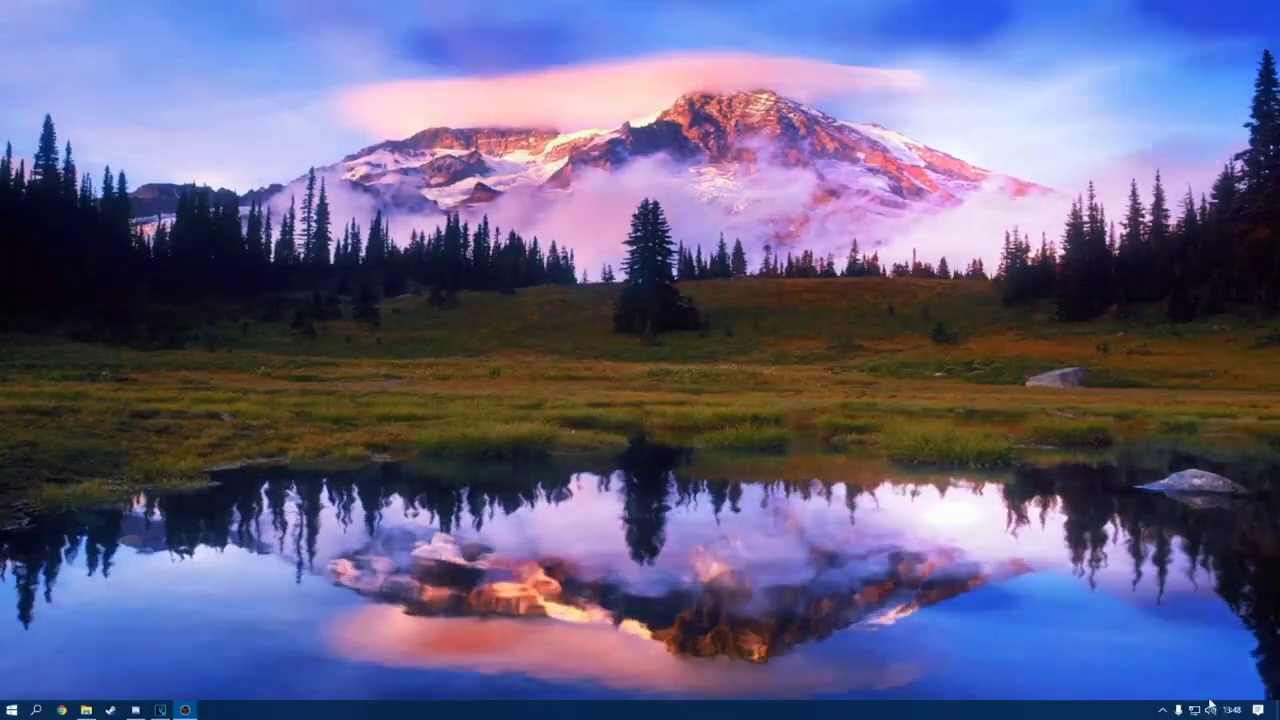
left_click(1162, 710)
right_click(1139, 659)
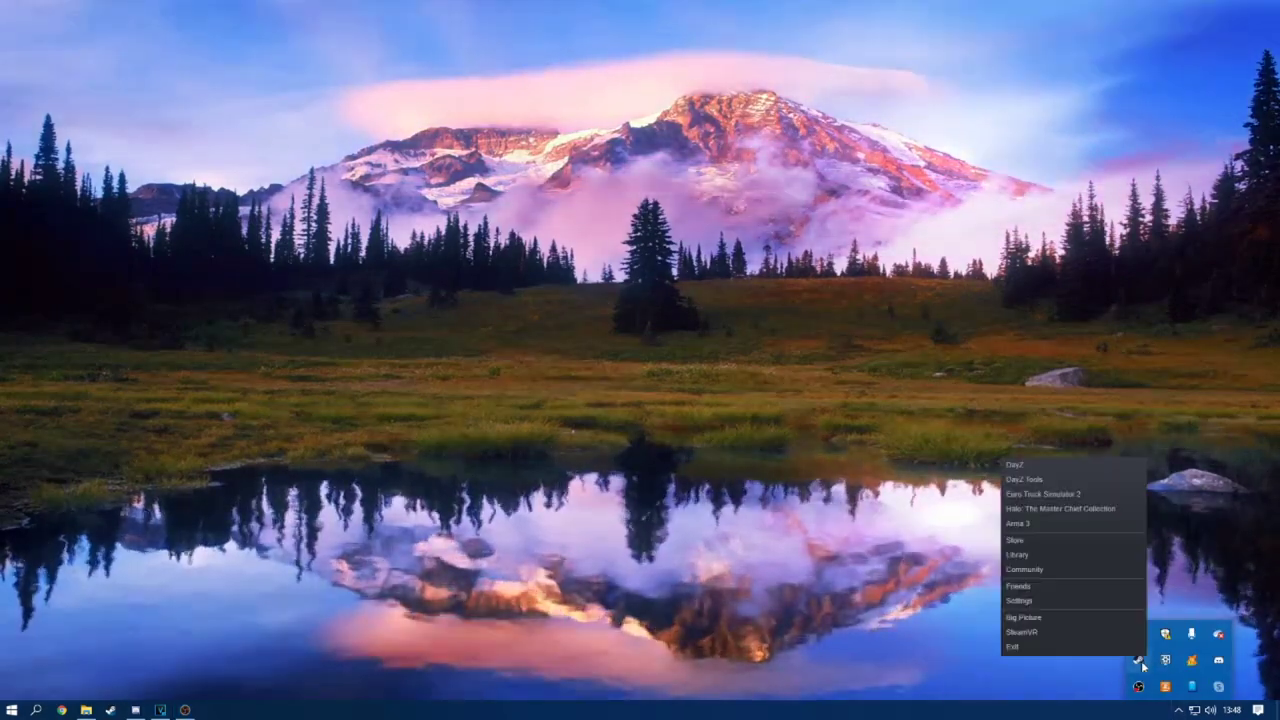
left_click(1056, 474)
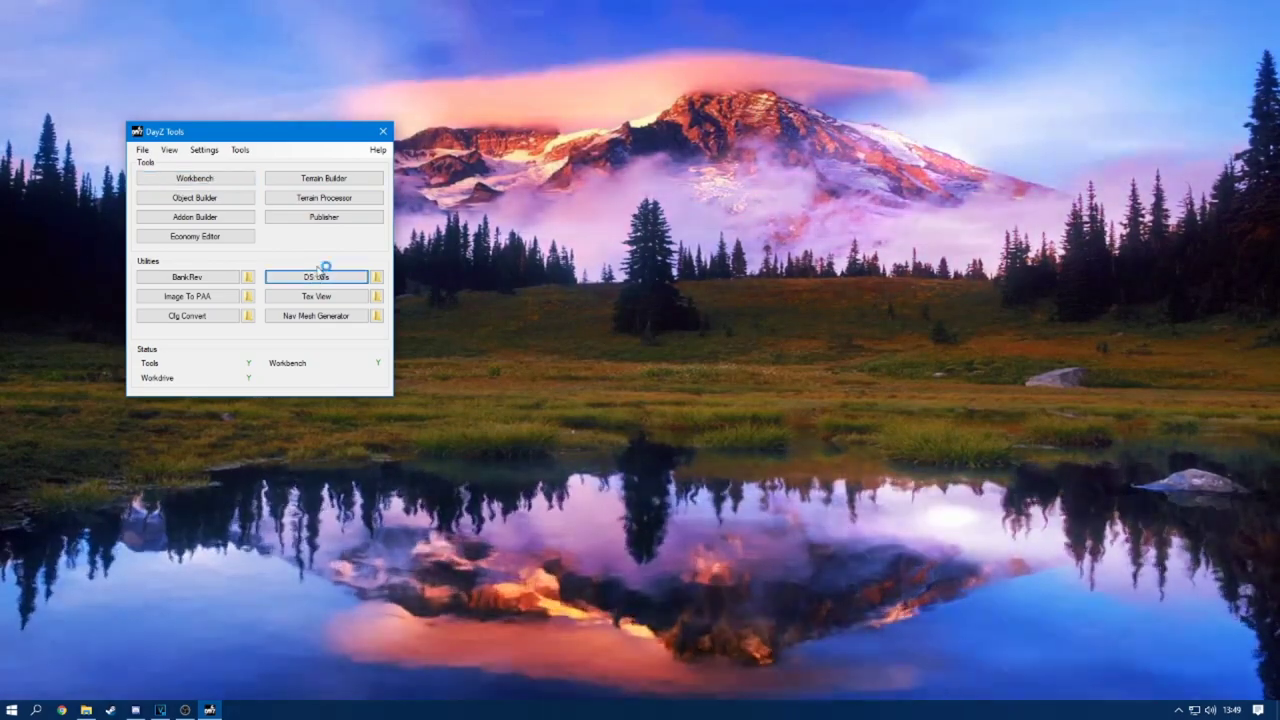
left_click(316, 277)
Create a new signing key with the authority name MrBill, keeping the default destination path.
left_click(649, 225)
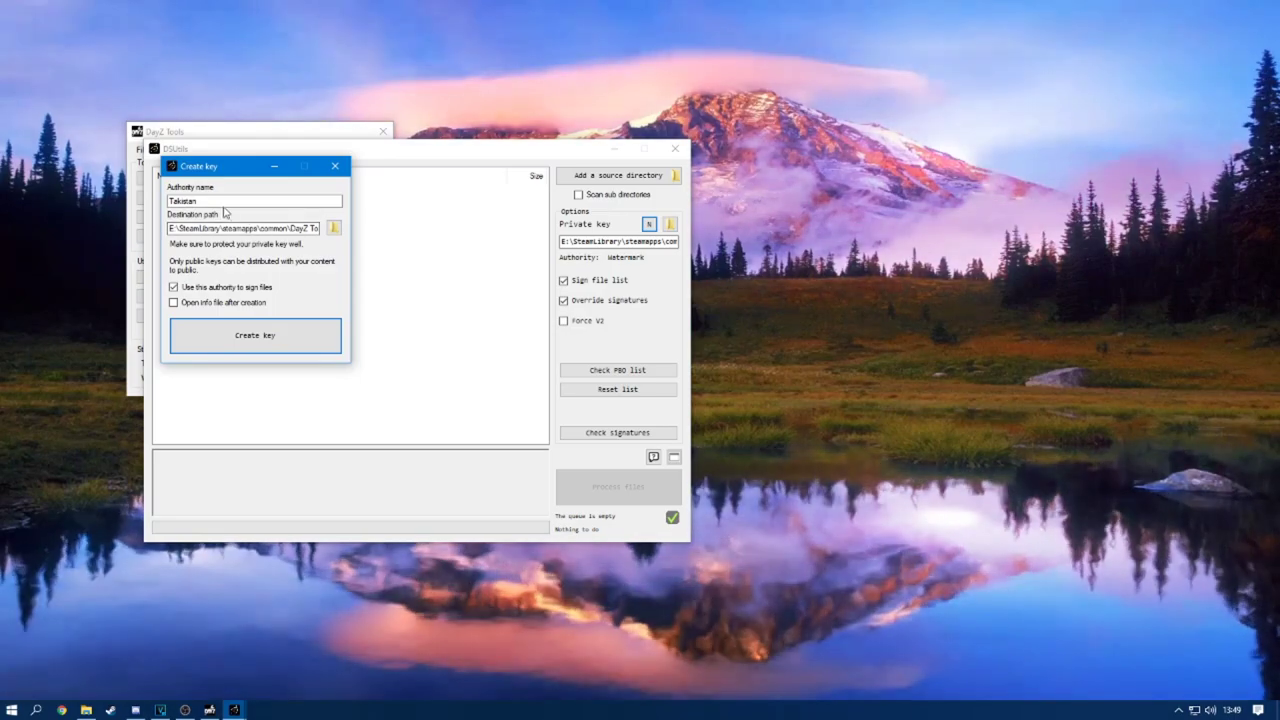
key("Tab")
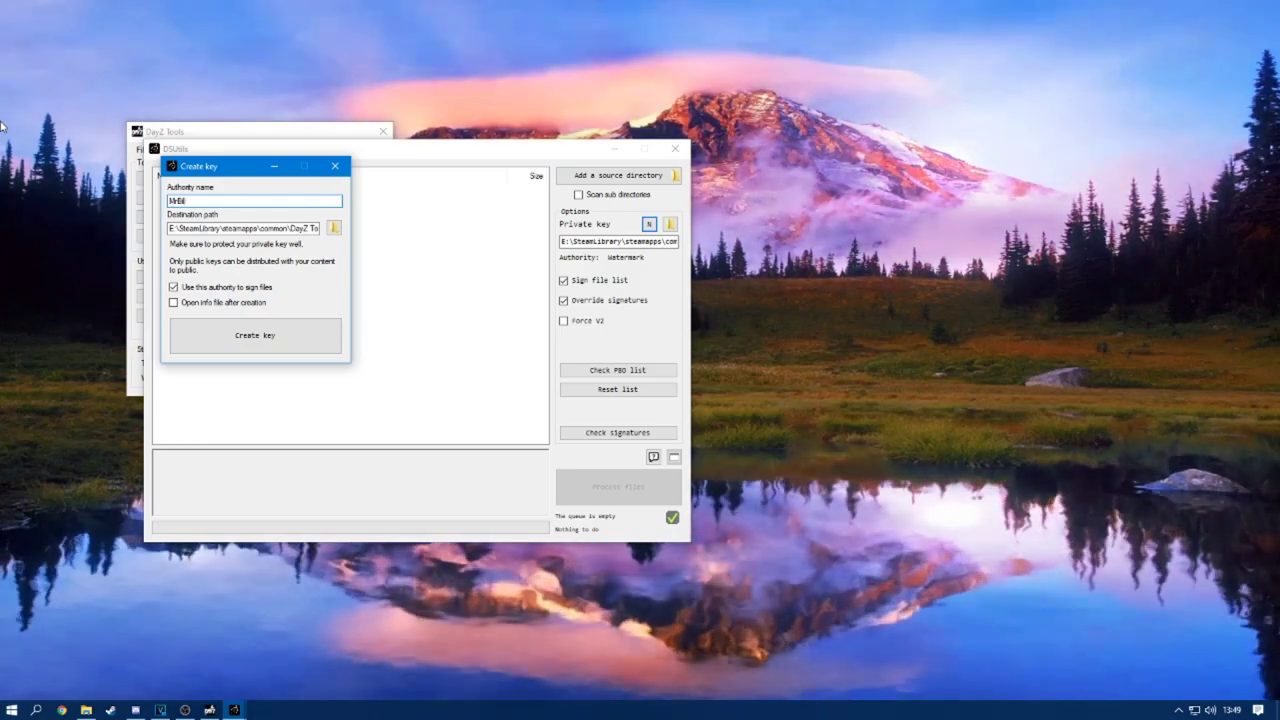
left_click(255, 335)
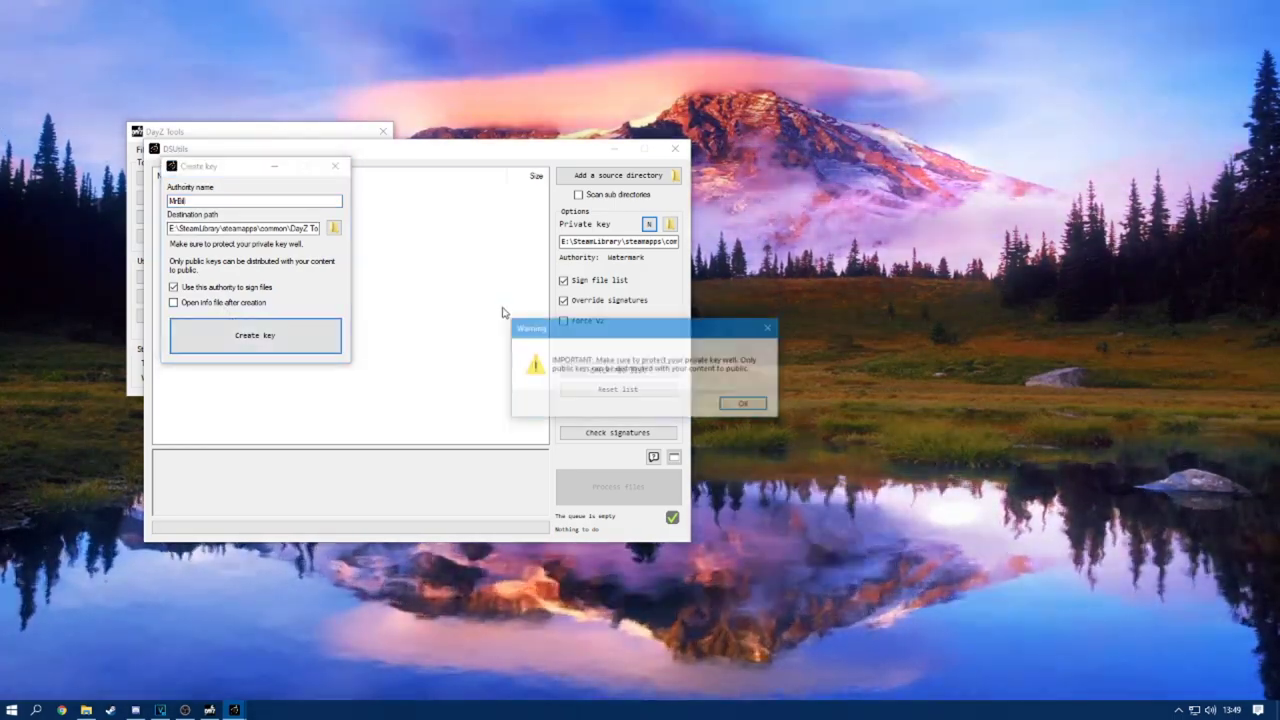
left_click(744, 406)
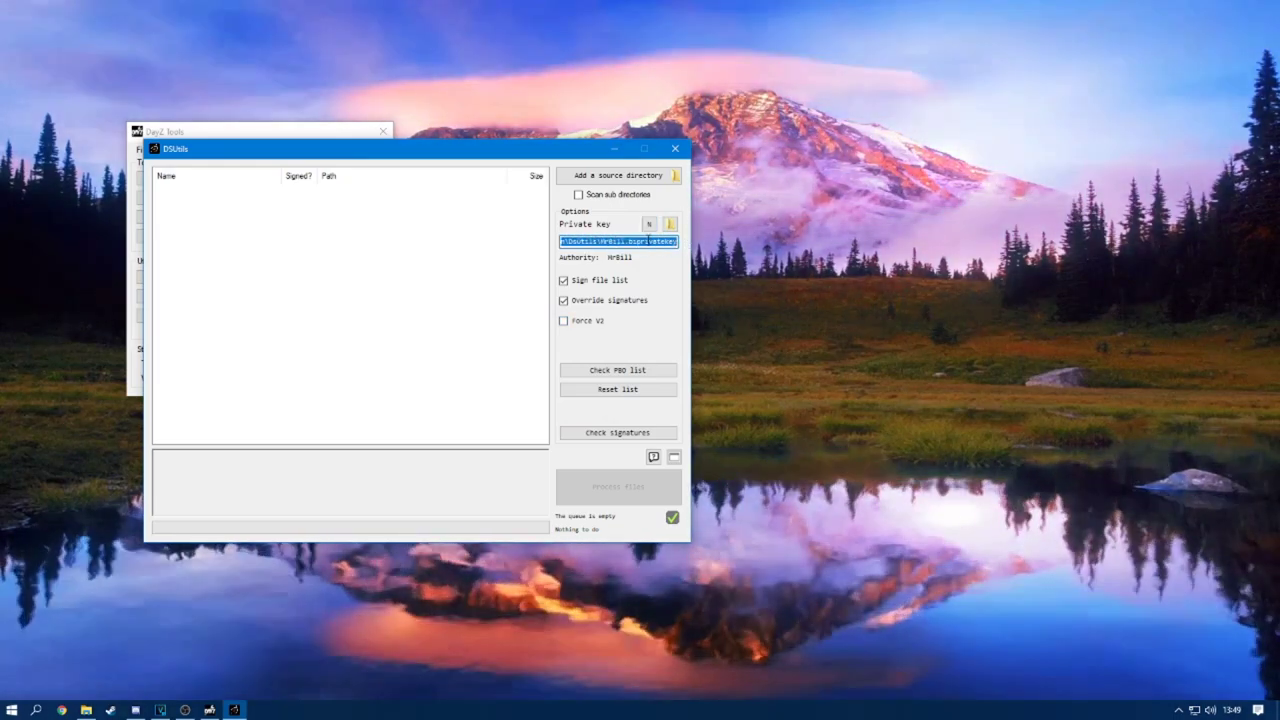
left_click(630, 185)
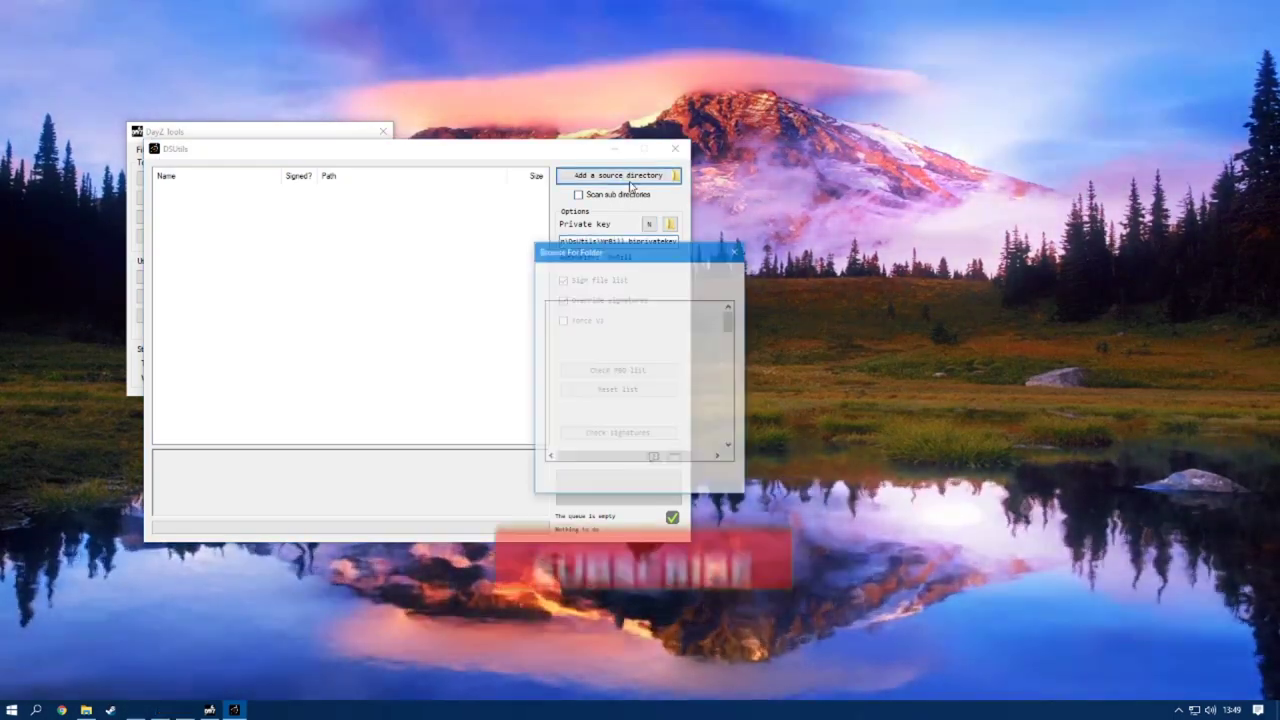
scroll(639, 380, "down", 3)
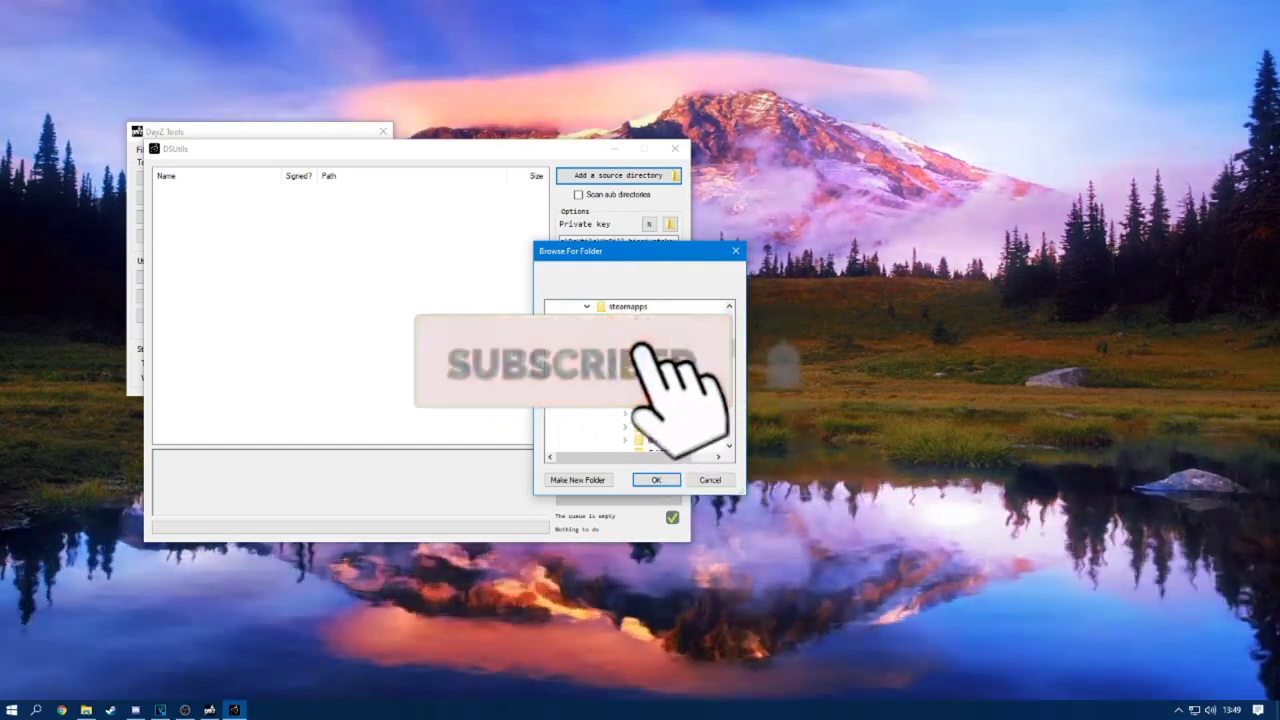
left_click(673, 426)
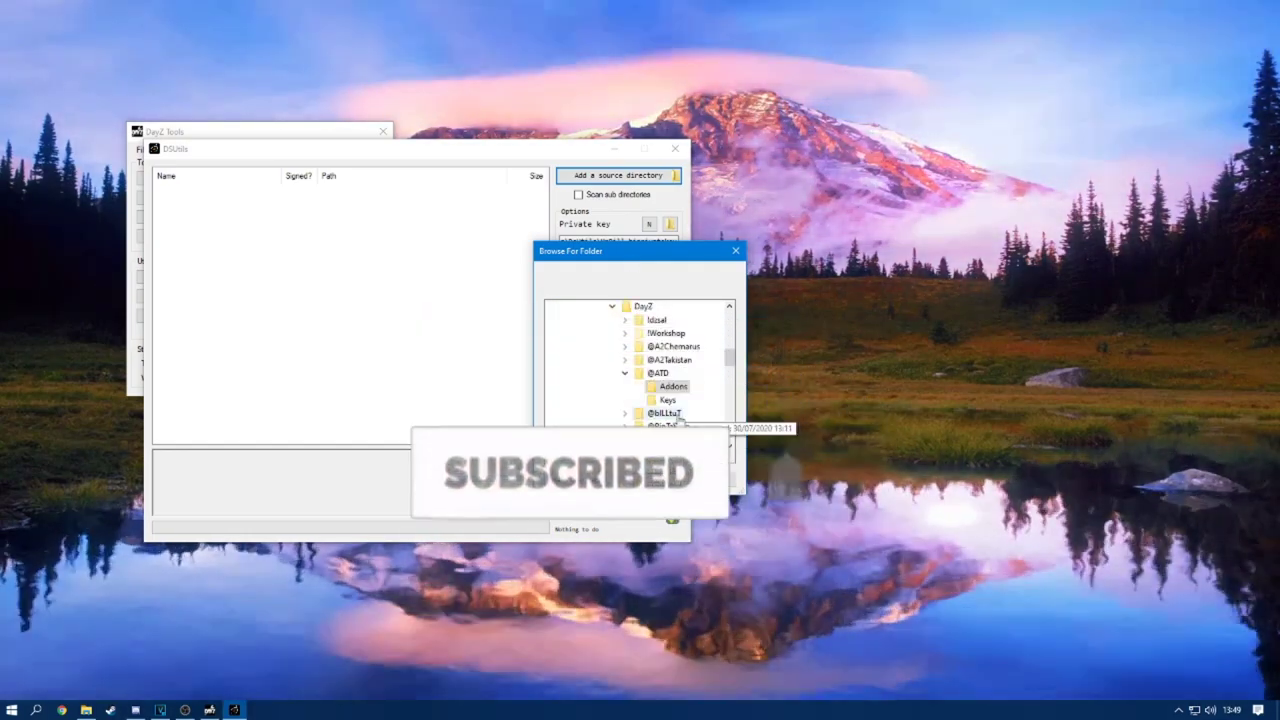
left_click(670, 425)
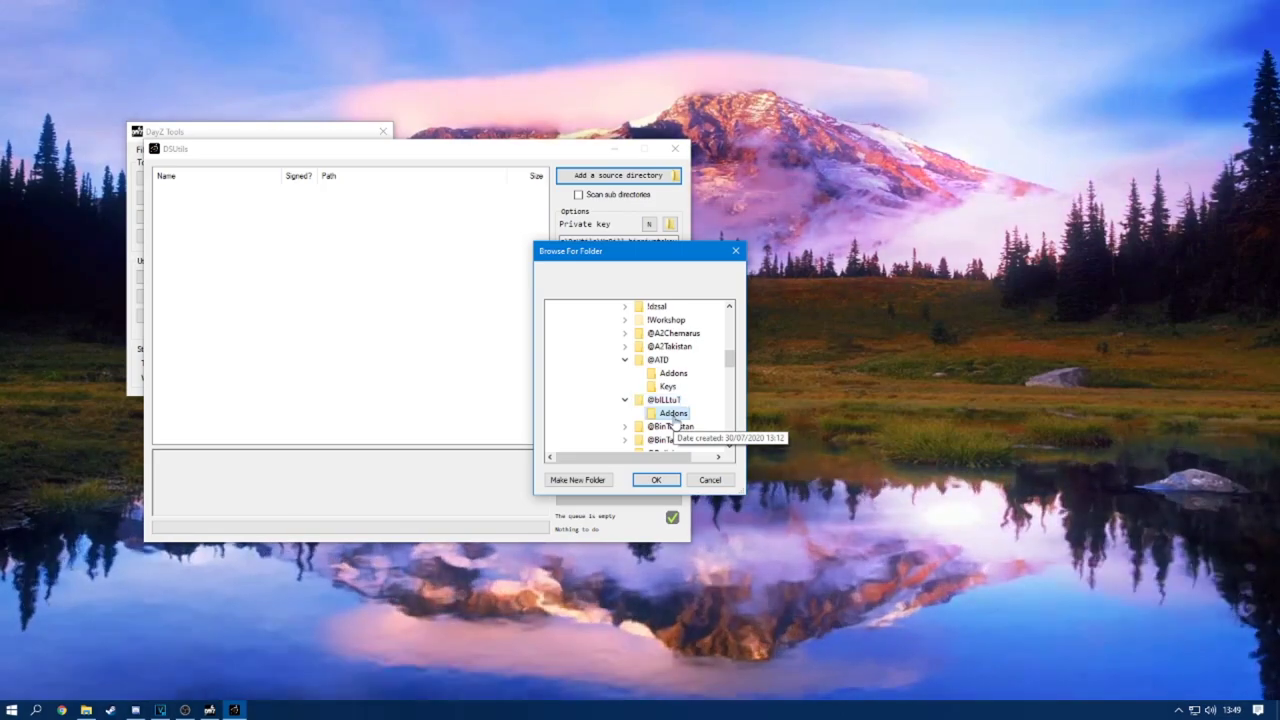
left_click(656, 480)
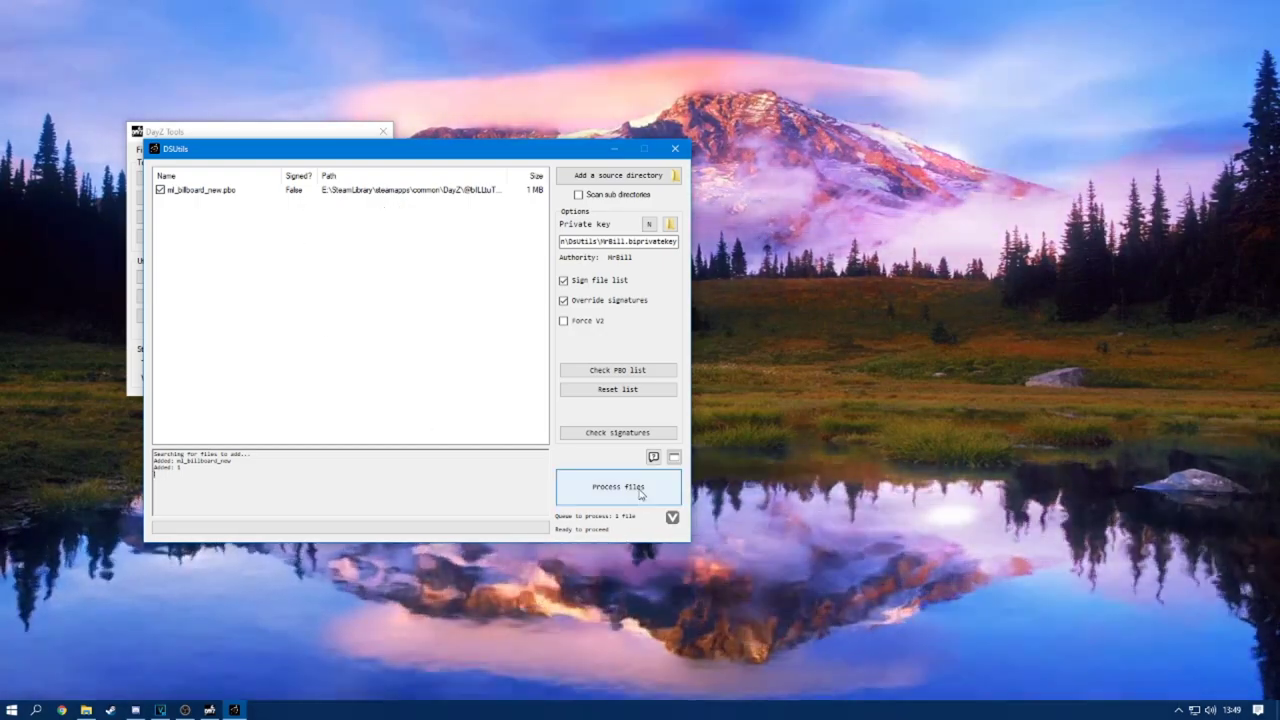
left_click(620, 487)
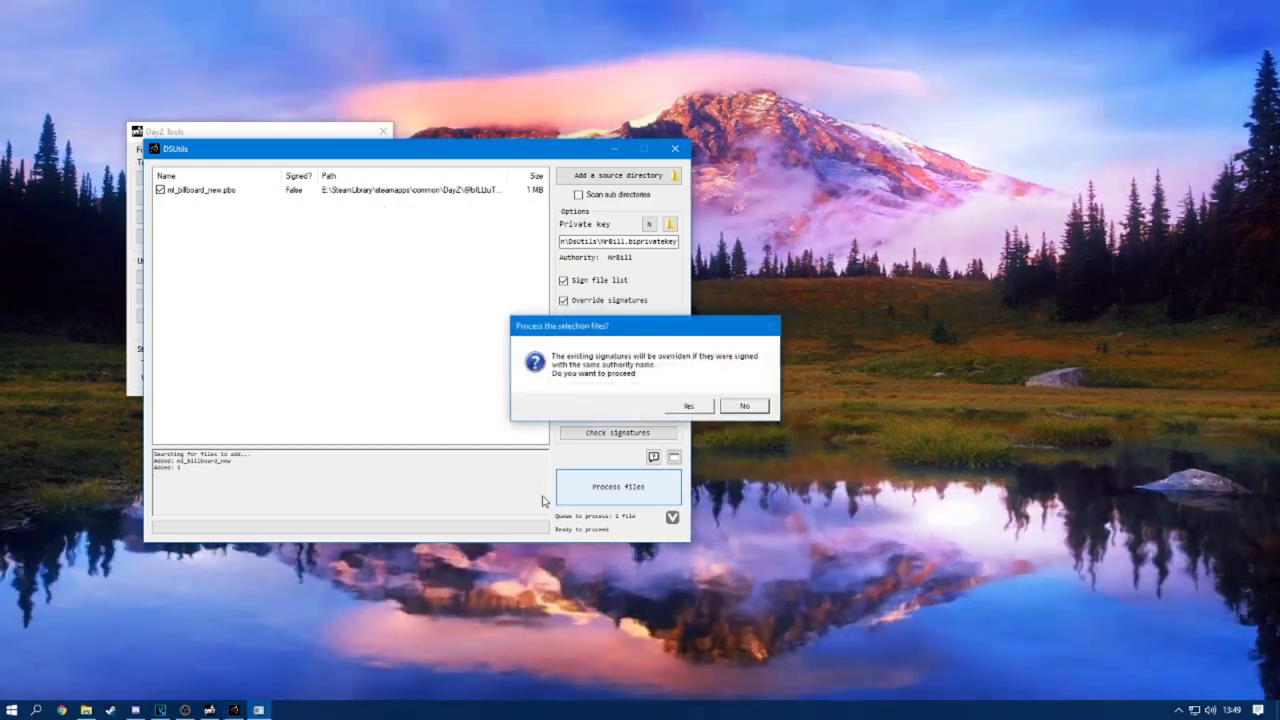
left_click(688, 405)
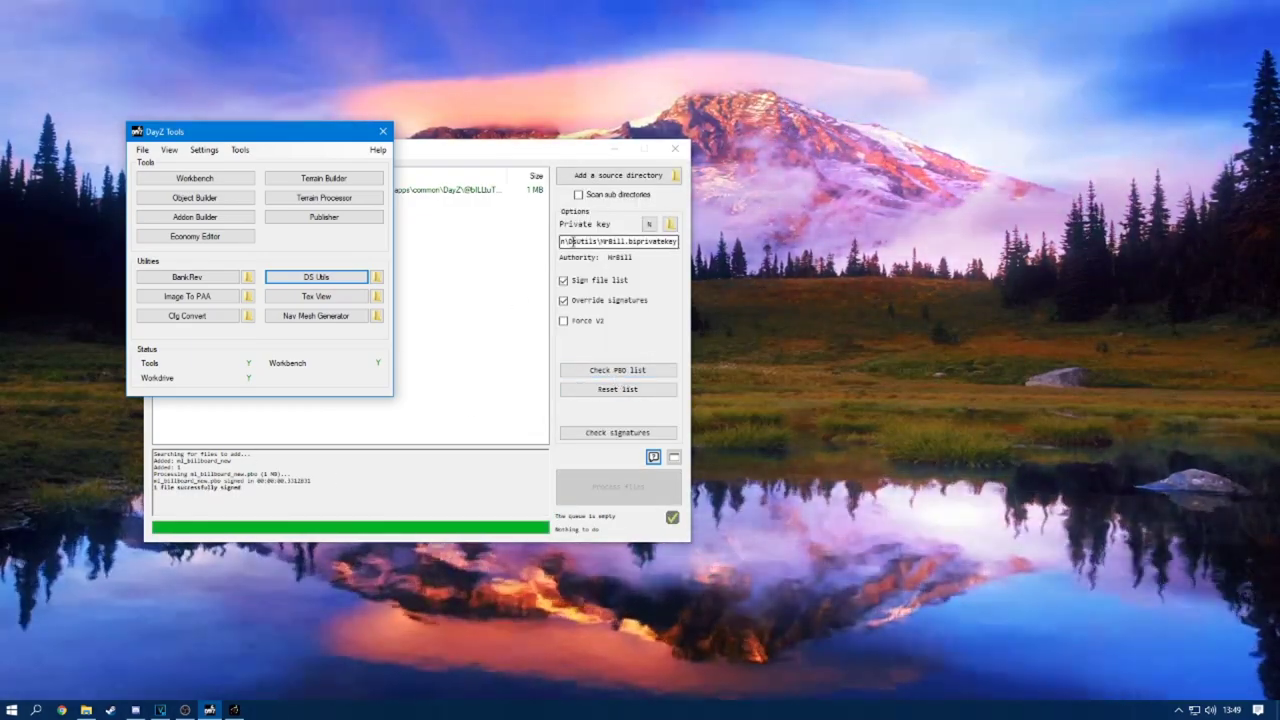
Copy the private key's folder path and open E:\SteamLibrary\steamapps\common\DayZ Tools\Bin\DsUtils in File Explorer.
left_click(655, 241)
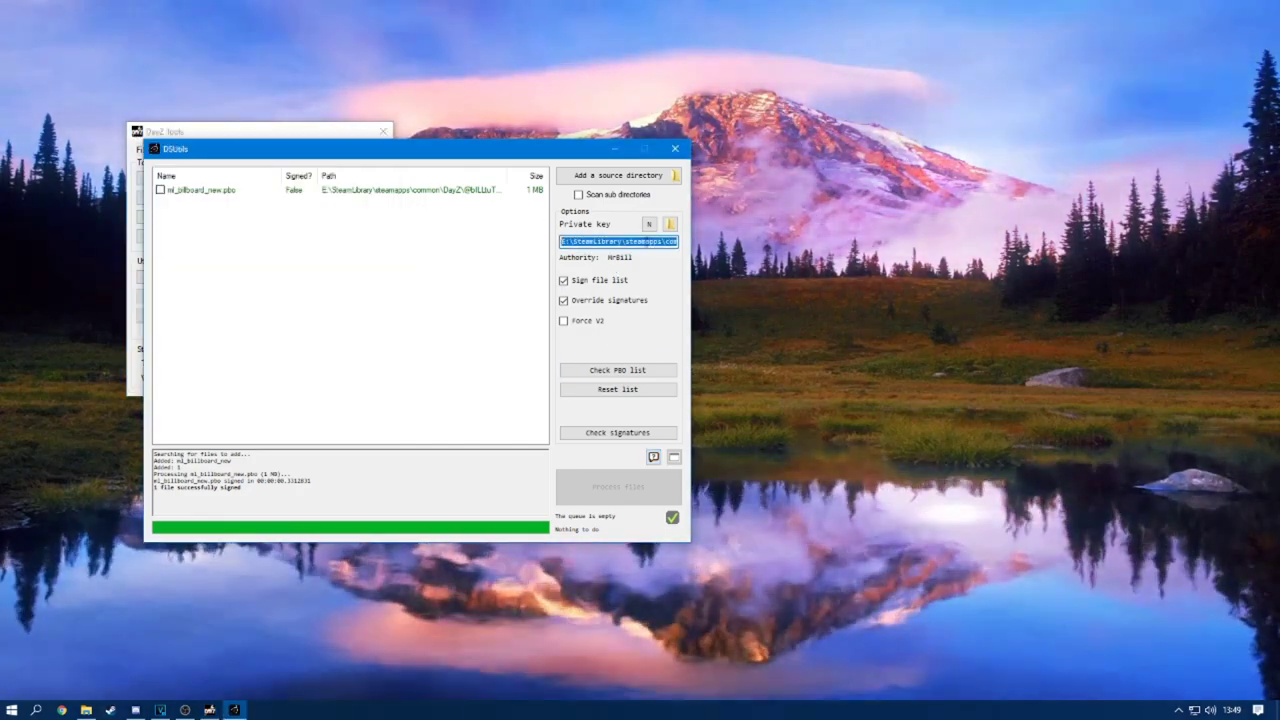
key("alt+Tab")
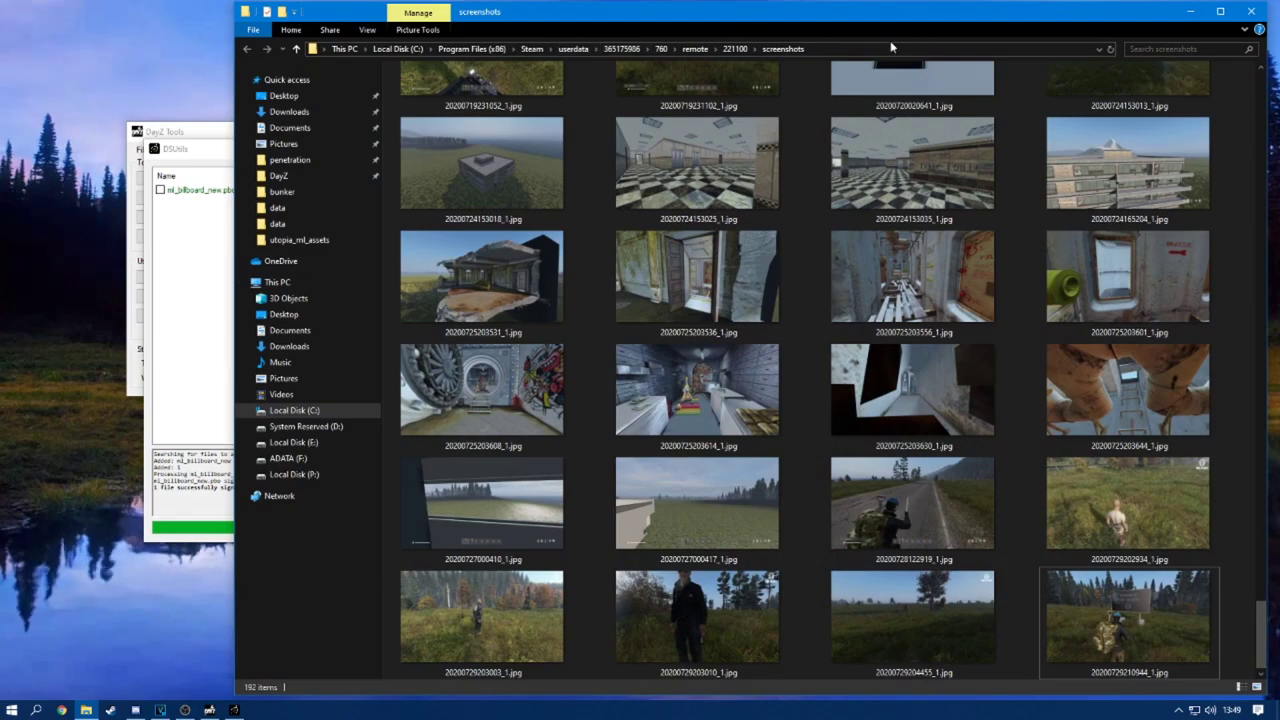
left_click(866, 52)
type("E:\\SteamLibrary\\steamapps\\common\\DayZ Tools\\Bin\\DsUtils")
key("Return")
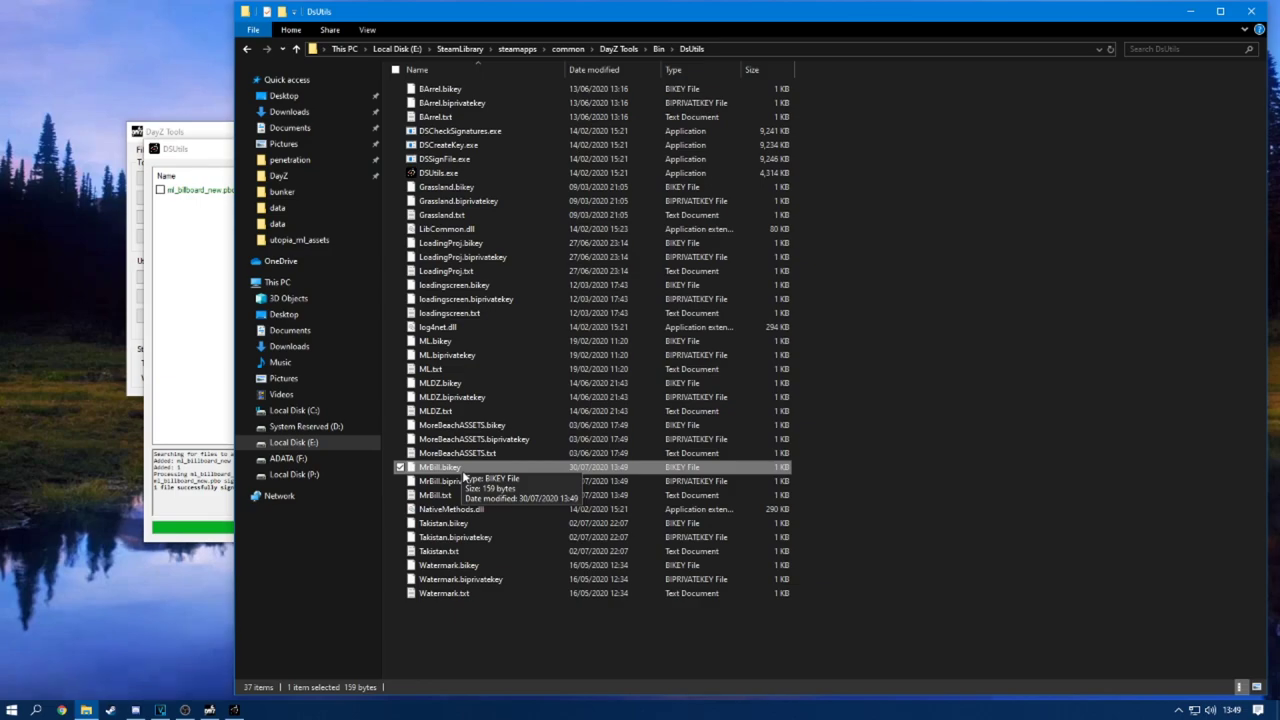
Copy MrBill.bikey into the keys folder of DayZServer under steamapps\common, and close DSUtils.
left_click(307, 177)
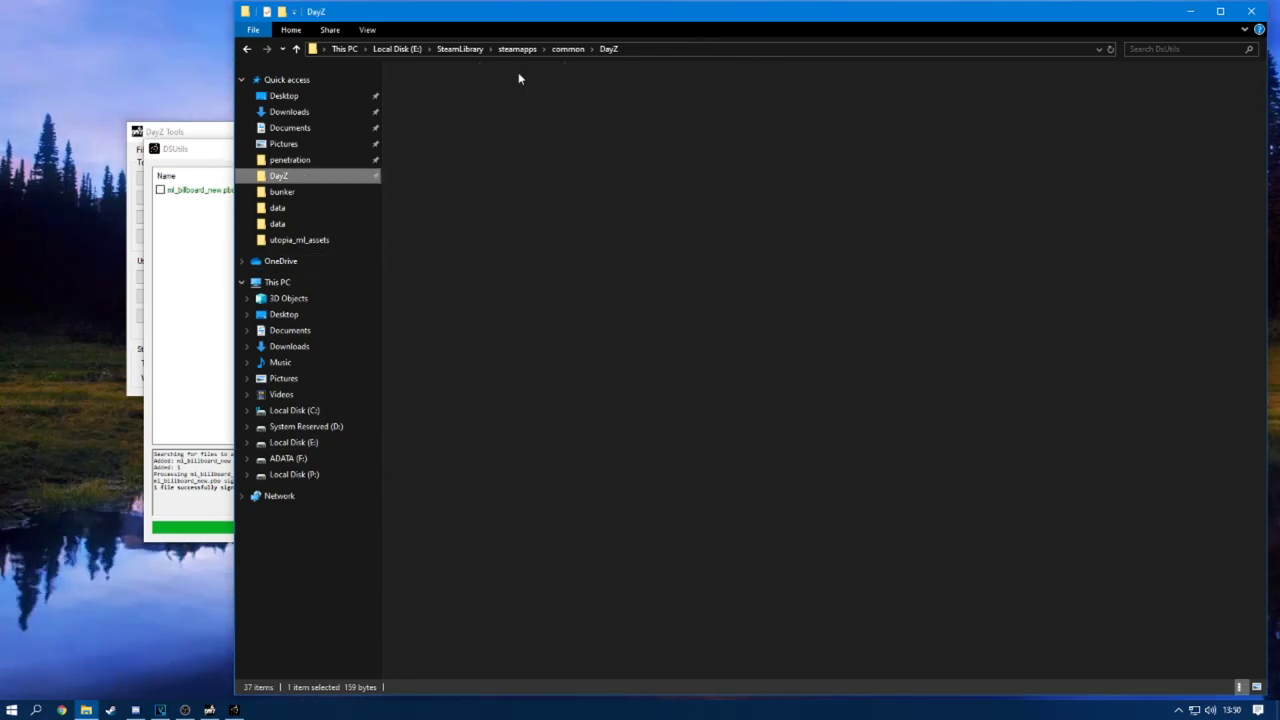
left_click(584, 52)
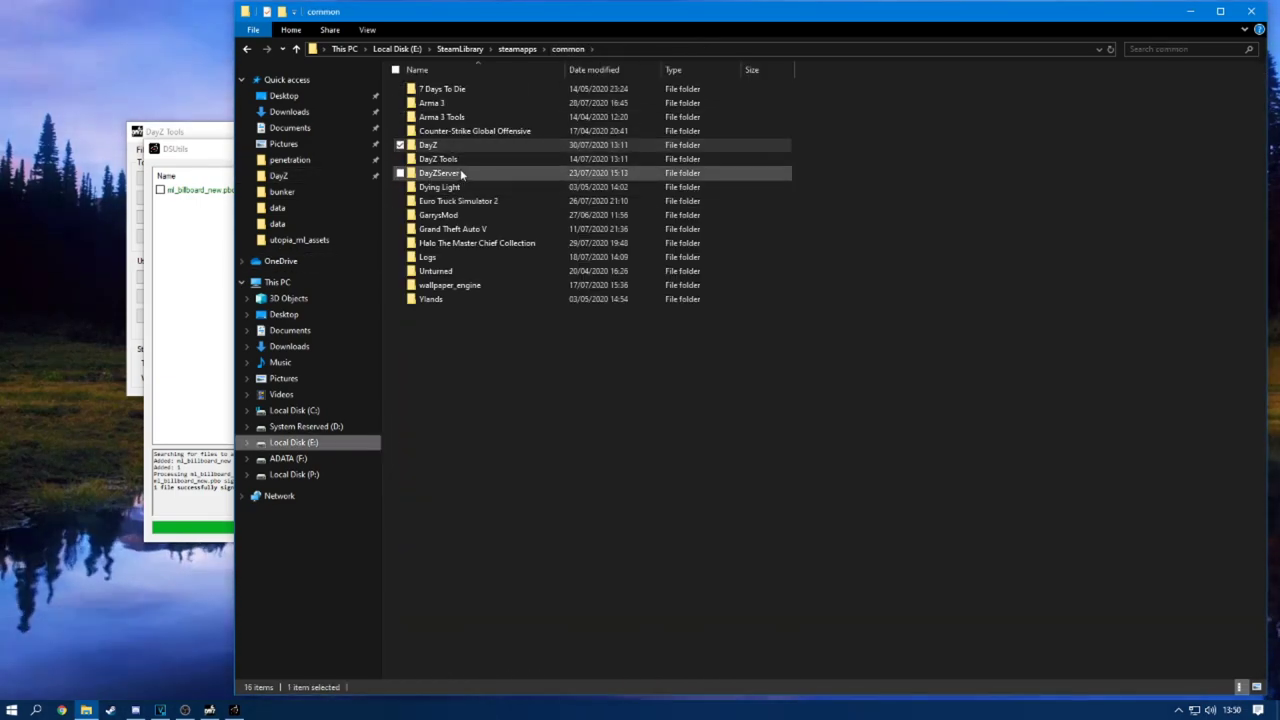
double_click(460, 170)
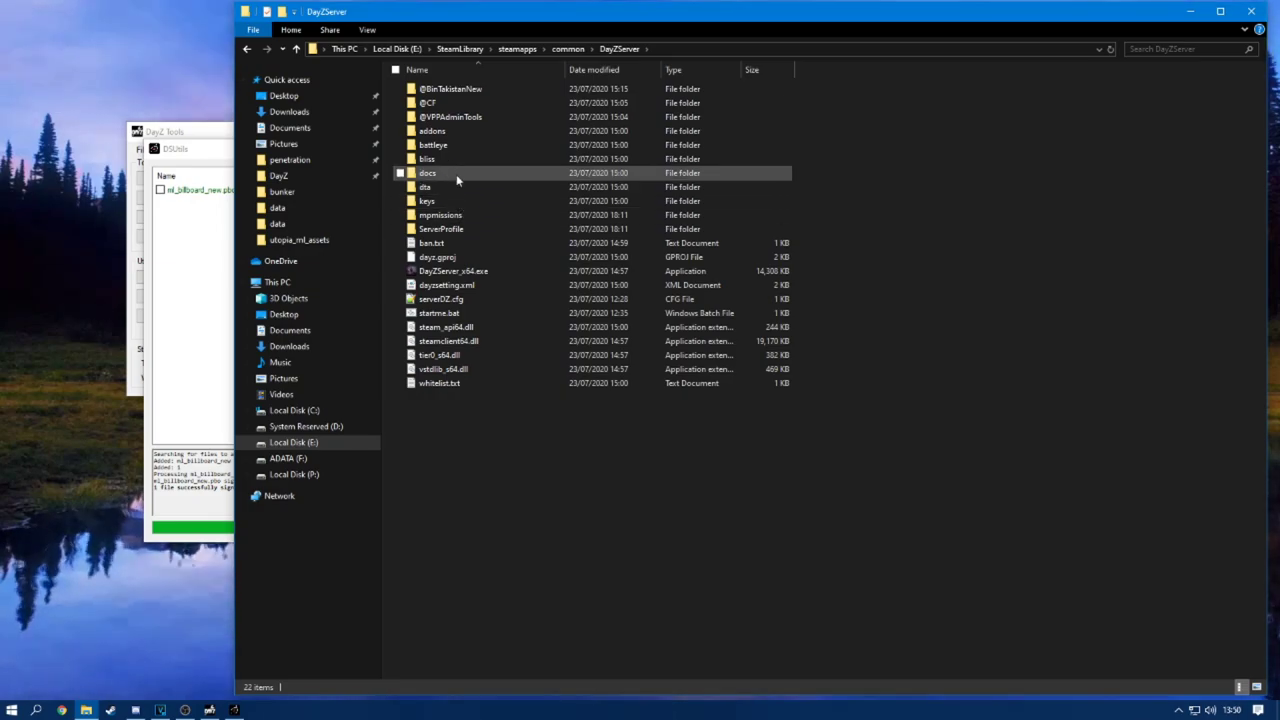
double_click(449, 200)
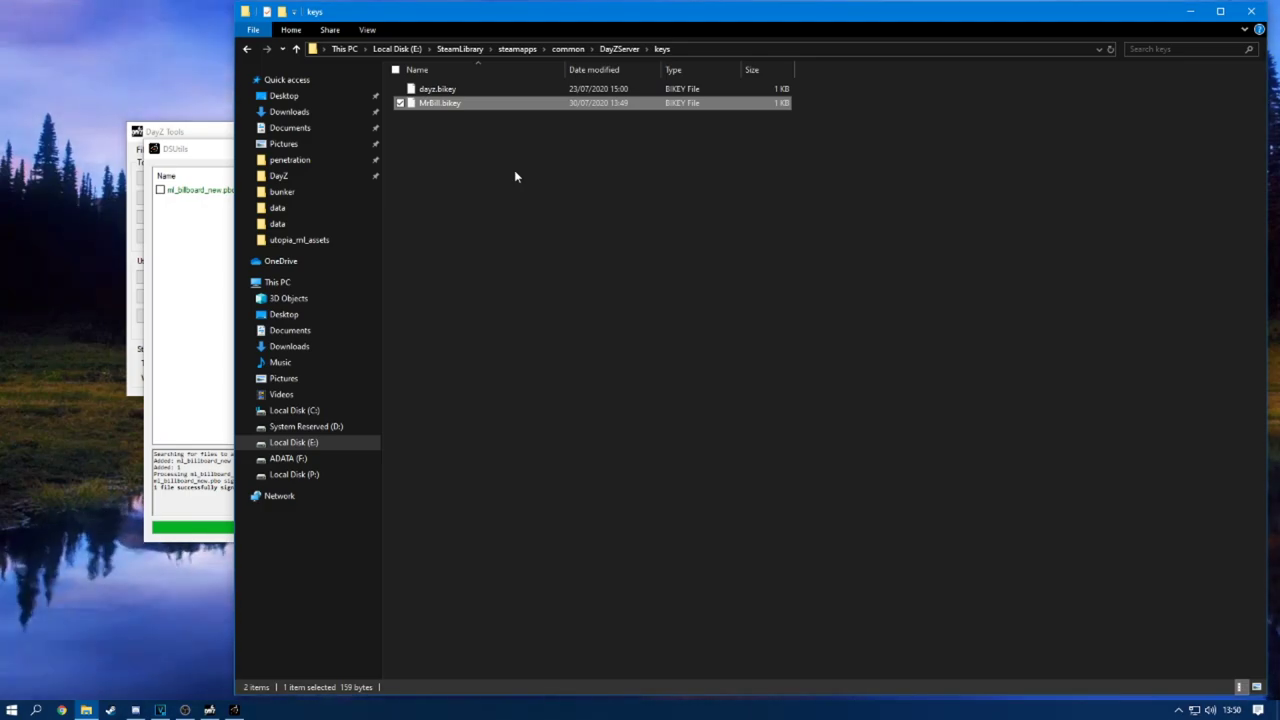
left_click(224, 148)
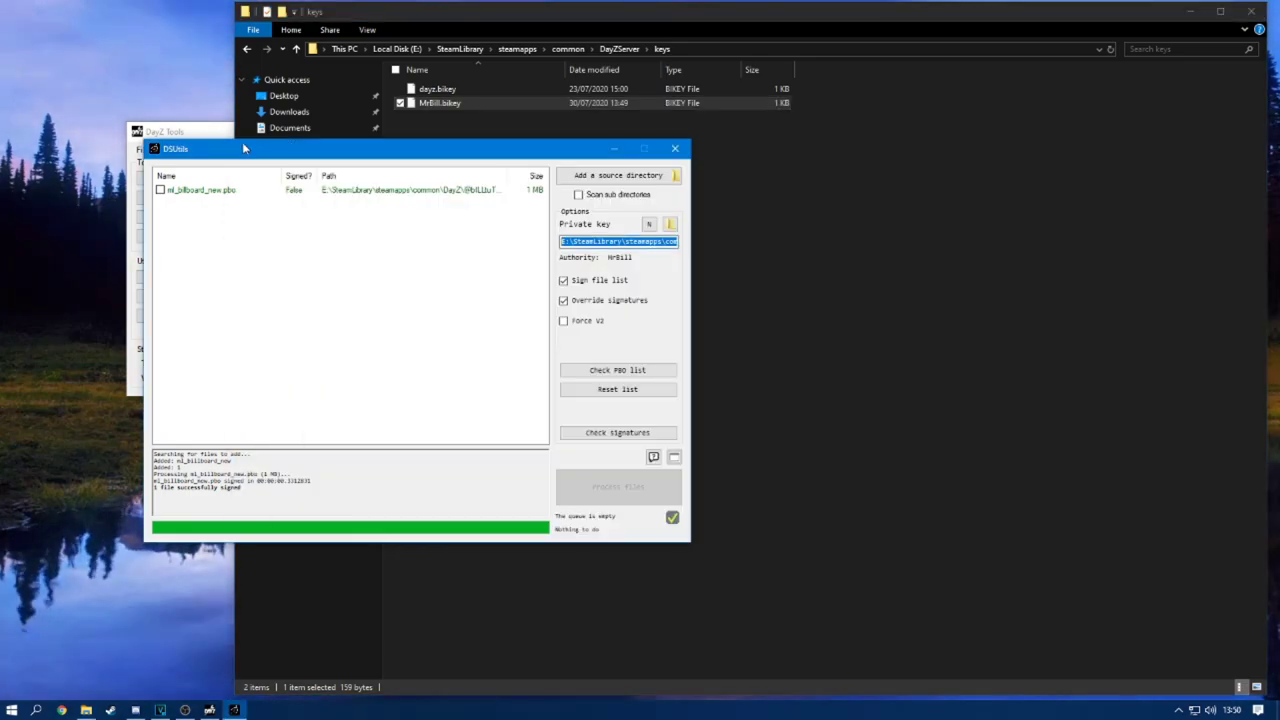
left_click(684, 152)
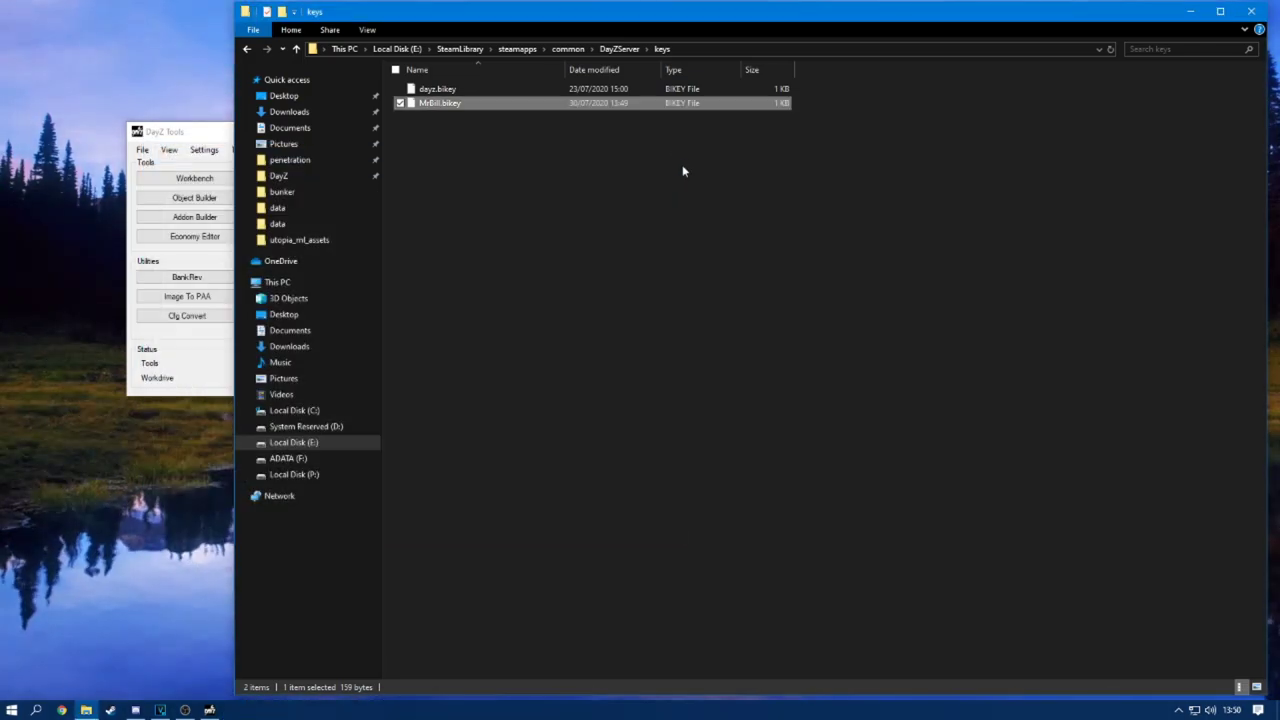